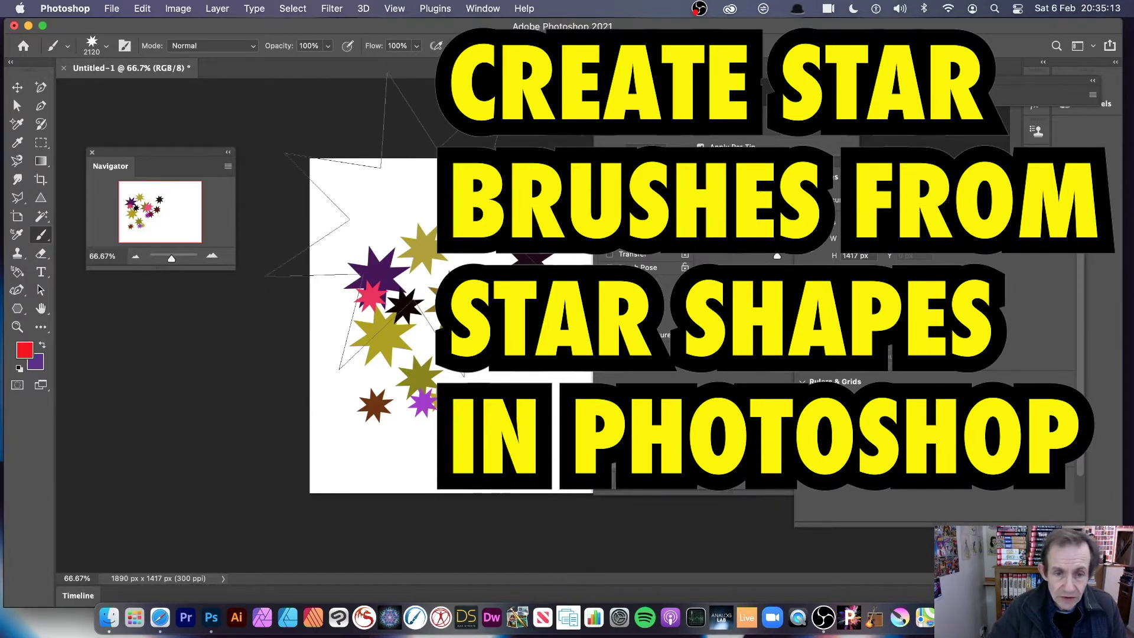
- Clear the painted stars from the canvas and move the Brush Settings panel away from the artwork
key("BackSpace")
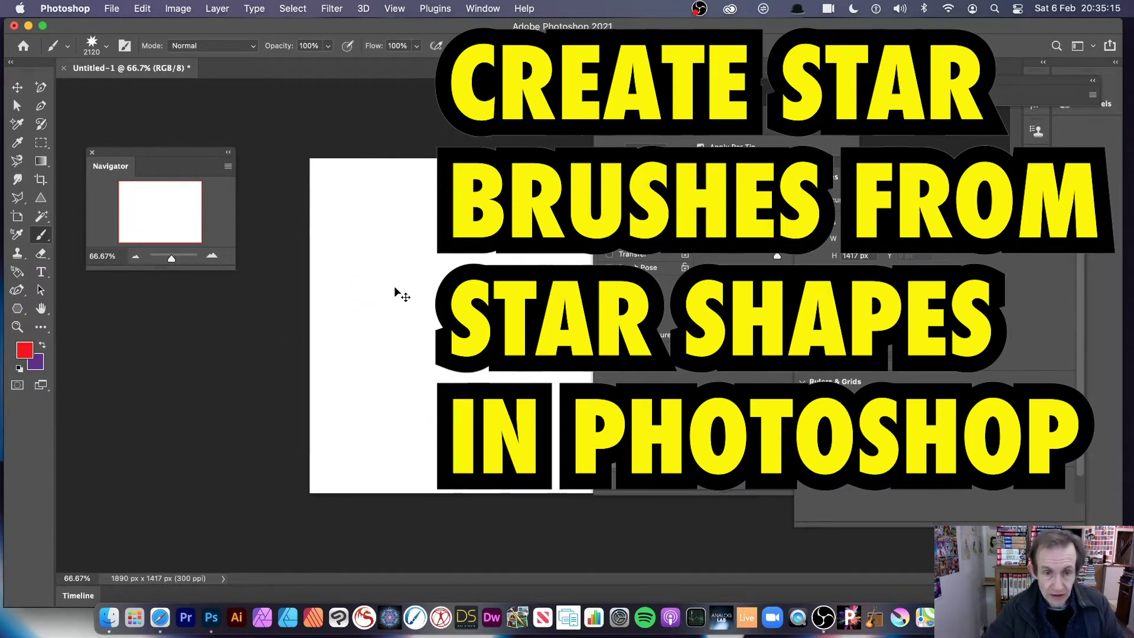
left_click_drag(626, 126, 744, 133)
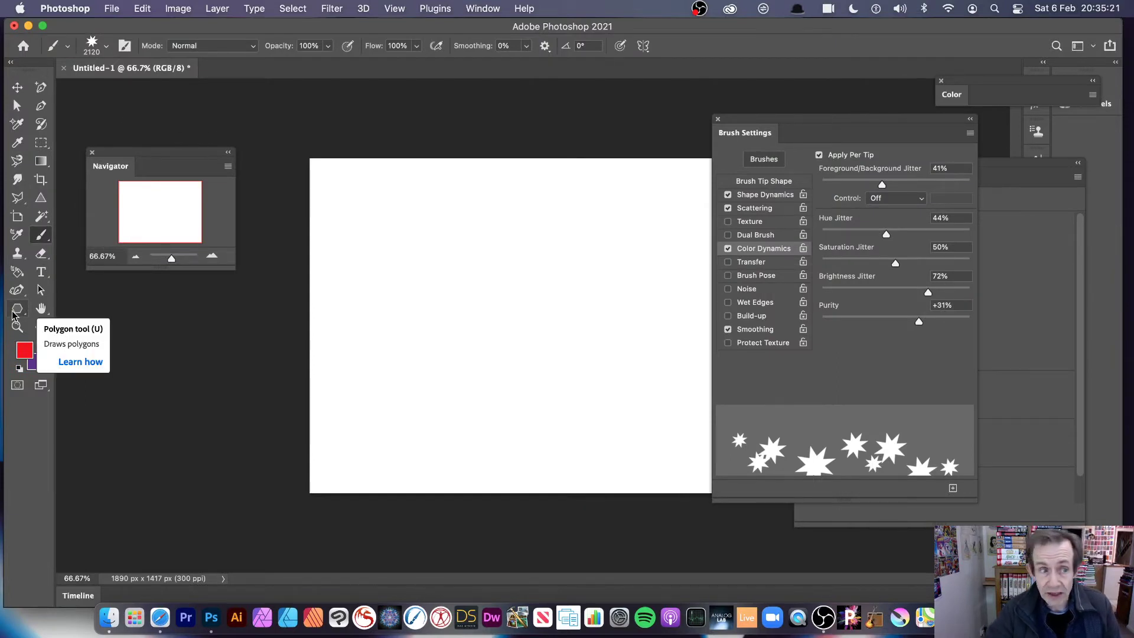
- Activate the Polygon tool for drawing a star shape
left_click(18, 315)
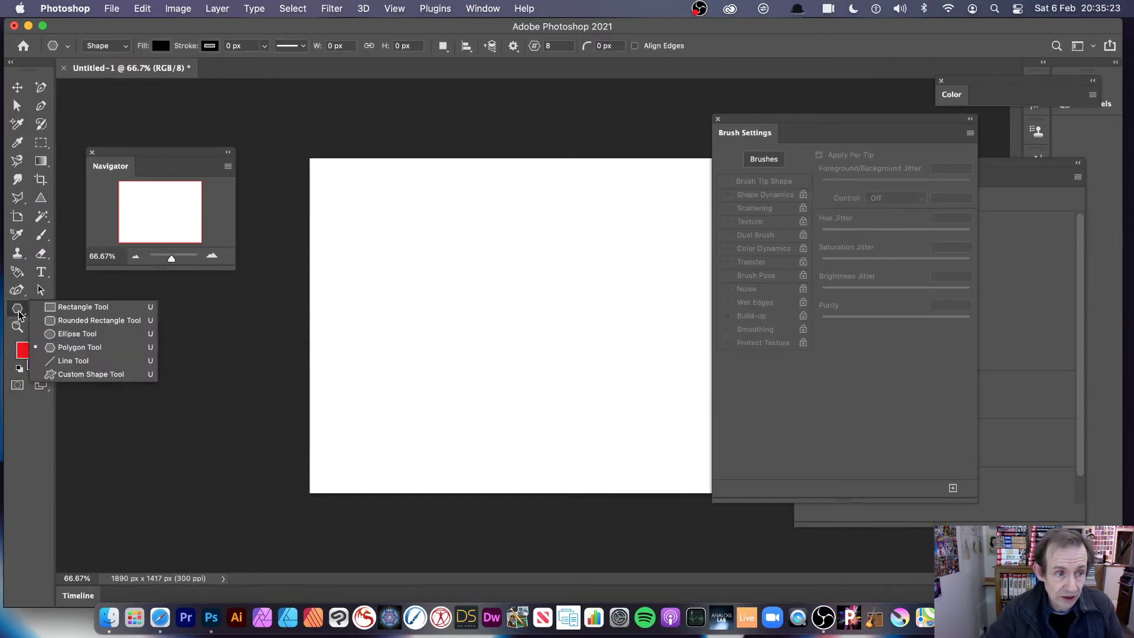
left_click(84, 348)
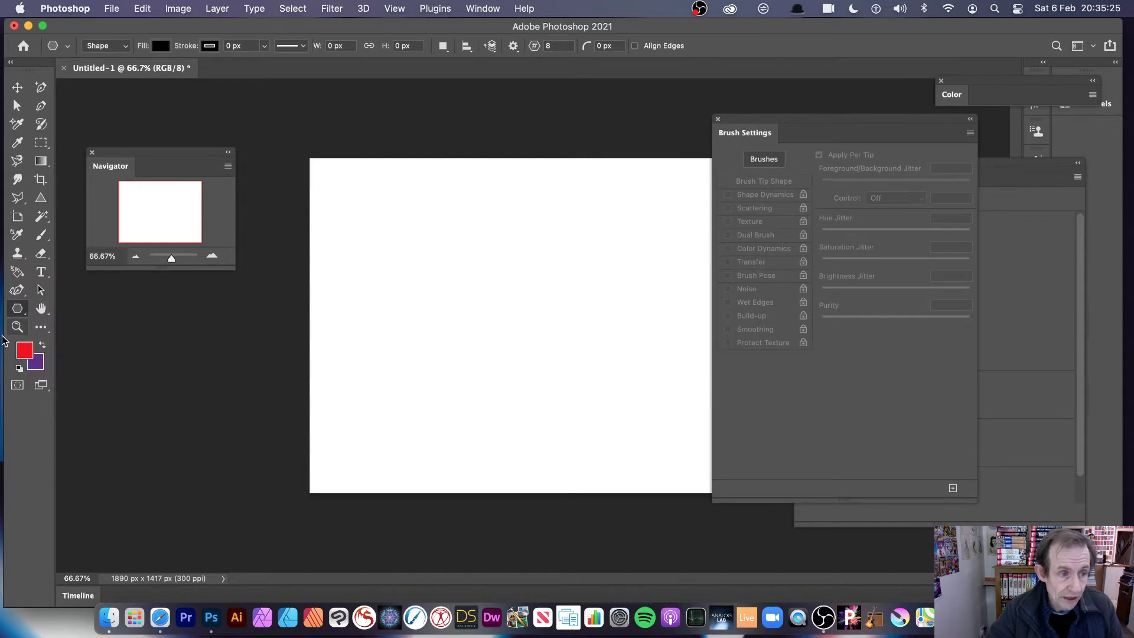
left_click(40, 328)
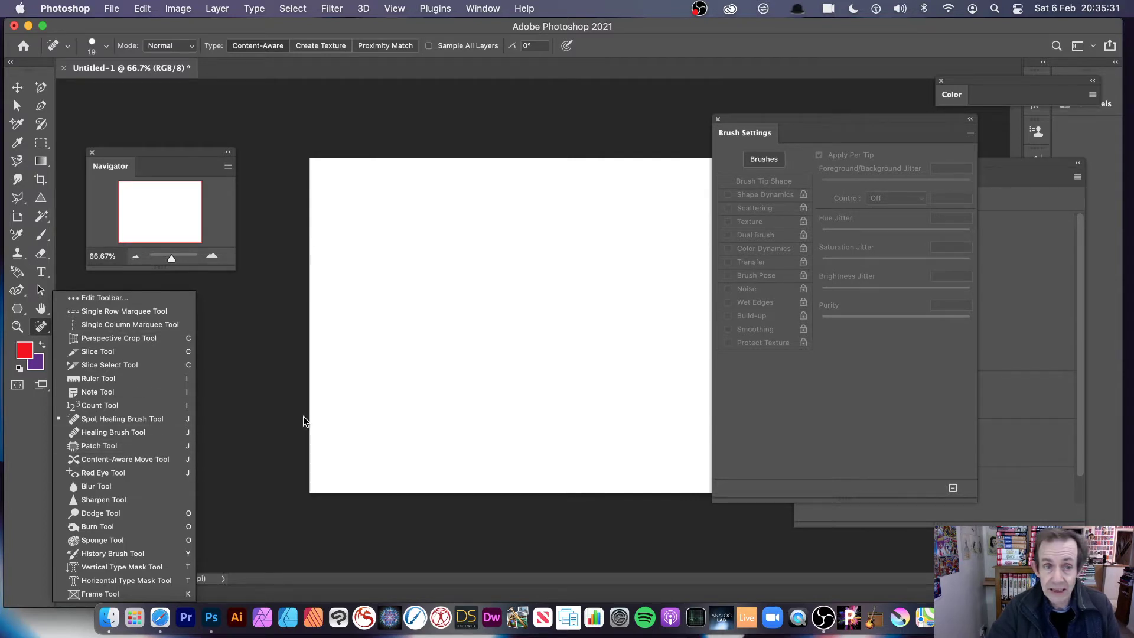
left_click(18, 308)
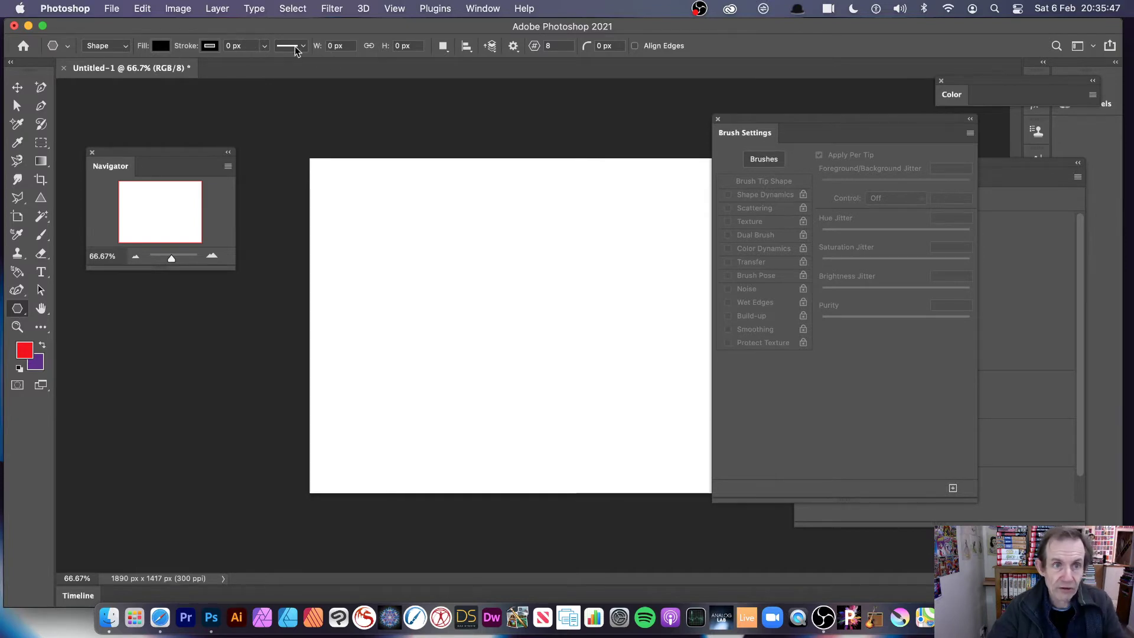
- Try drawing an eight-pointed star about 1090 by 972 px with a star ratio of 20%, and undo it
left_click(514, 48)
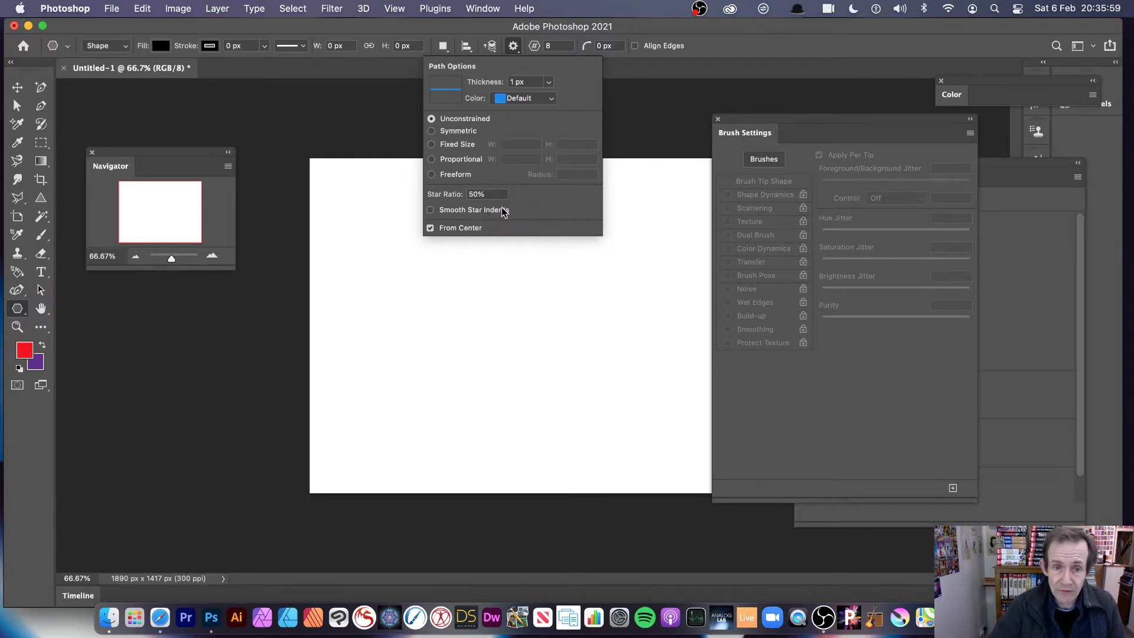
left_click_drag(491, 196, 430, 196)
key("Return")
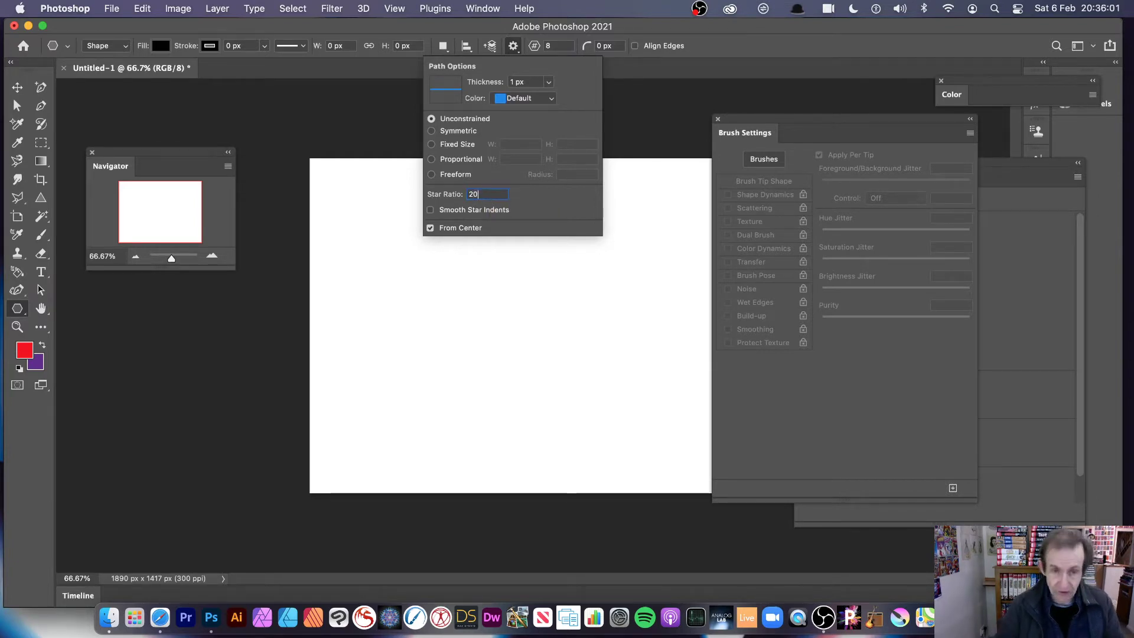
left_click(537, 57)
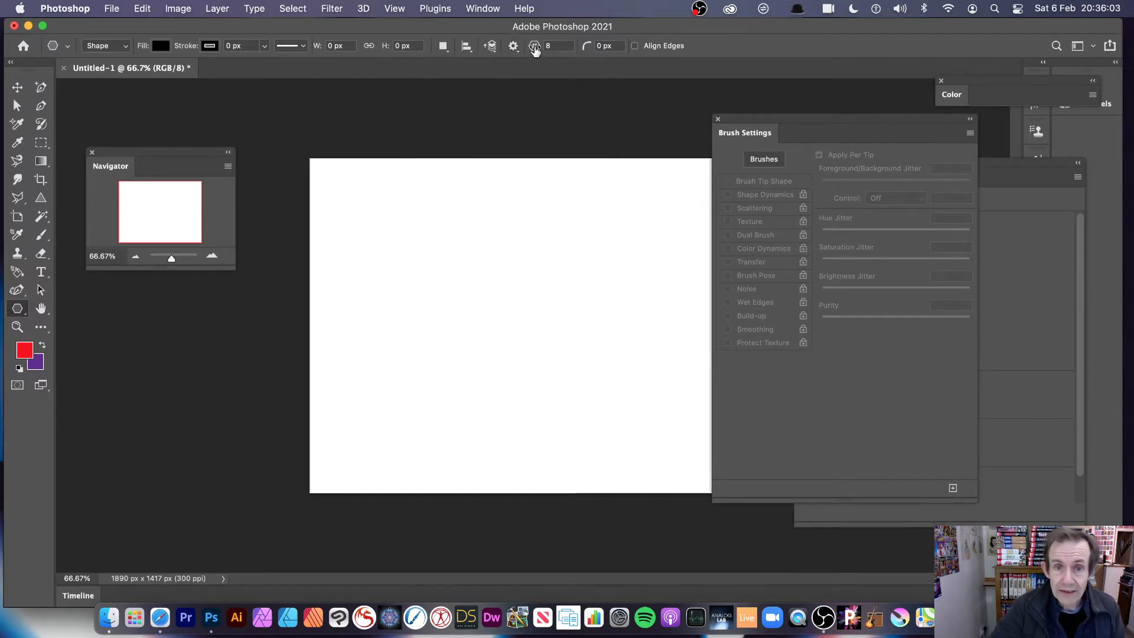
left_click_drag(484, 301, 612, 416)
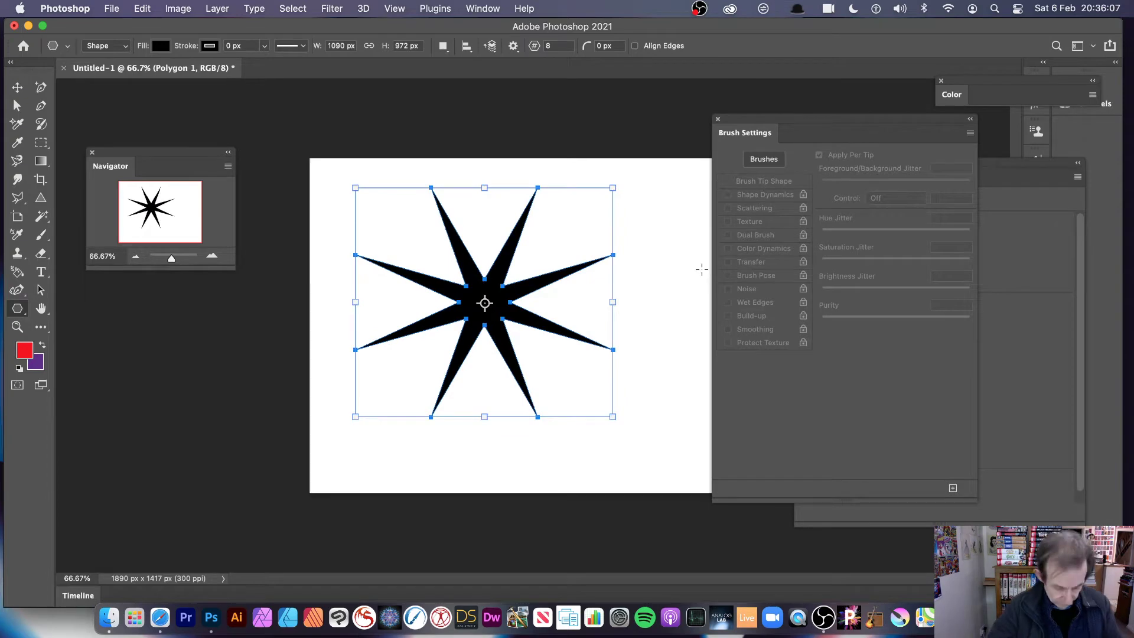
key("super+z")
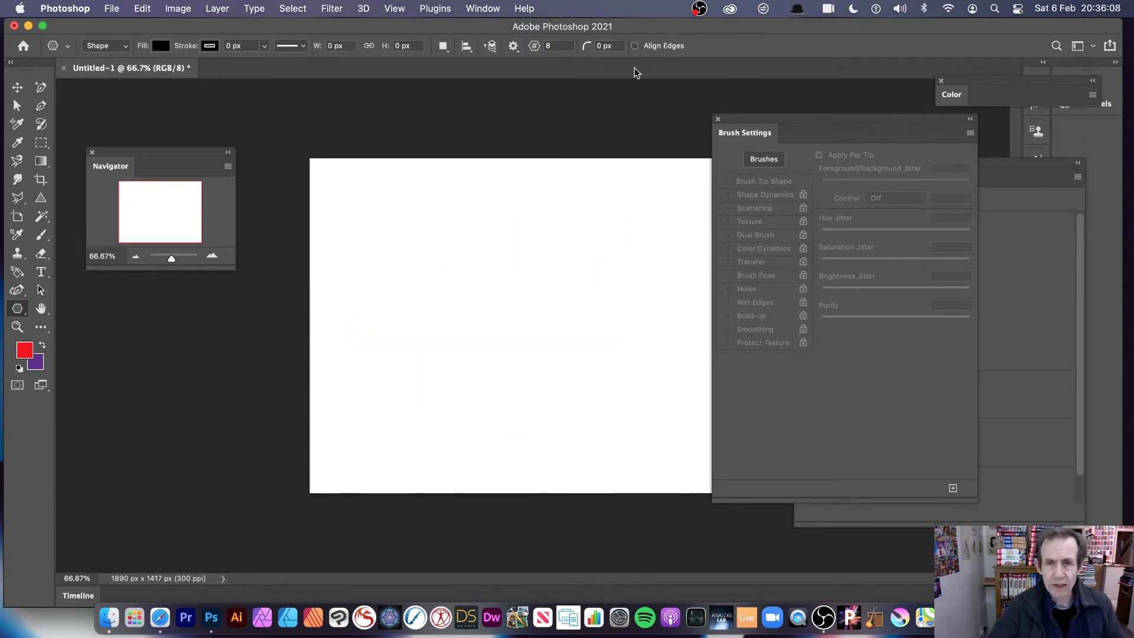
- Set the polygon star ratio to 50% and draw a black eight-pointed star about 1031 px wide and high
left_click(513, 45)
left_click(498, 195)
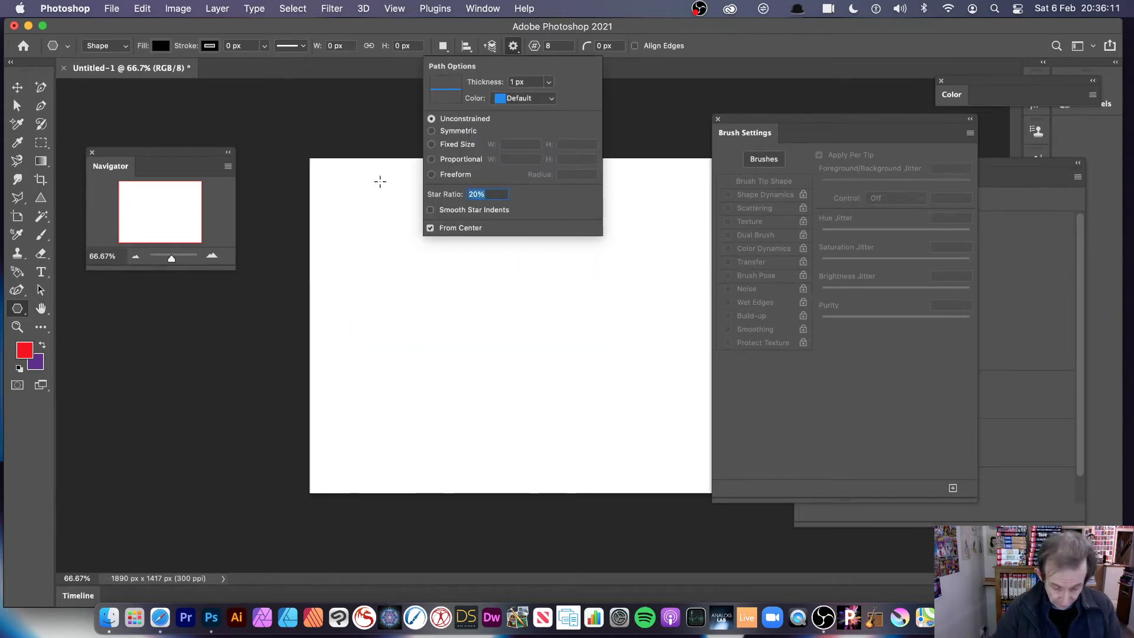
type("50")
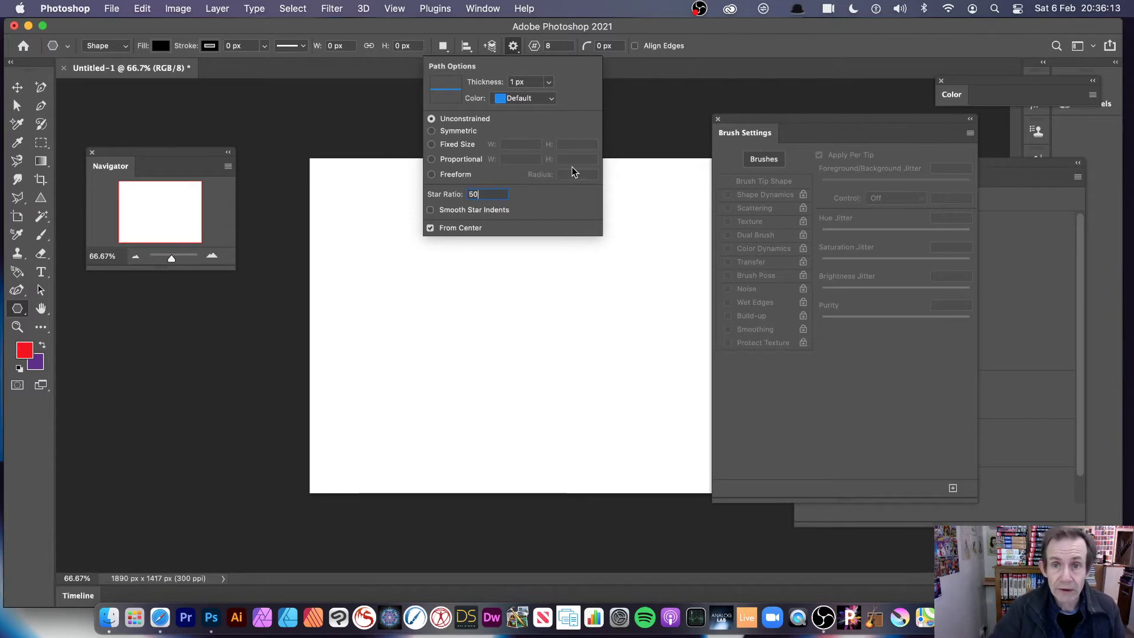
left_click(754, 45)
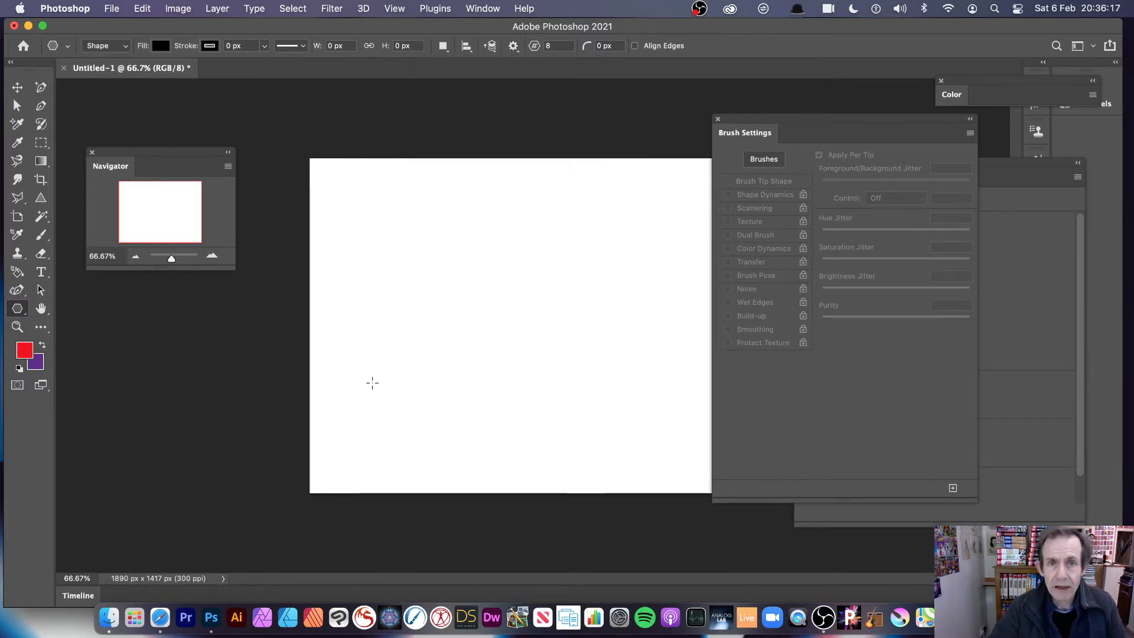
left_click_drag(494, 301, 626, 425)
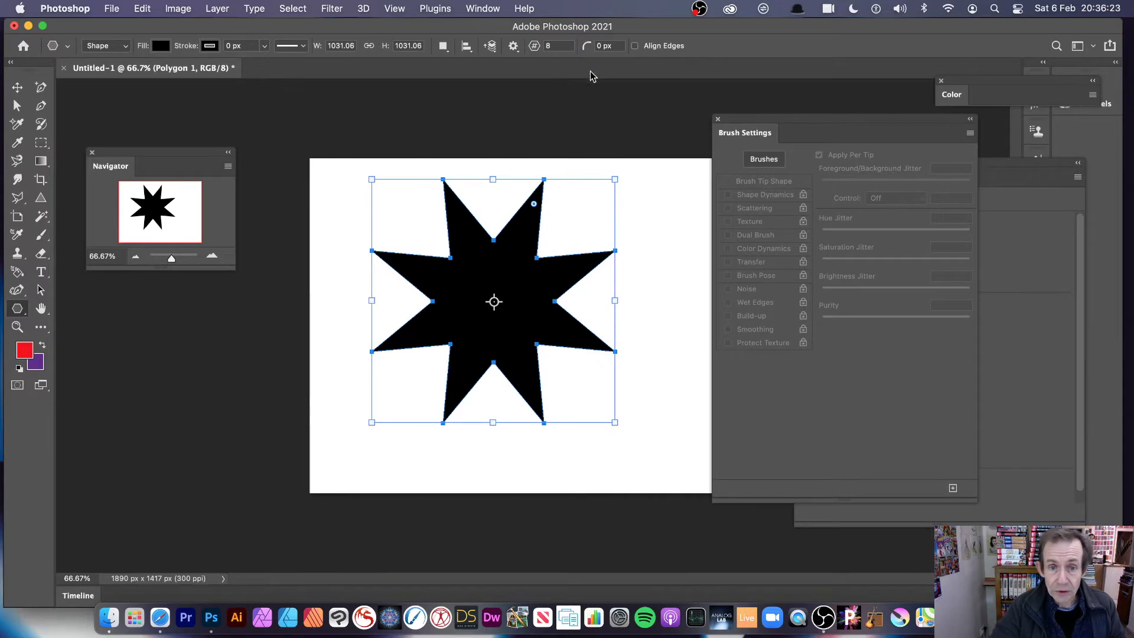
- Try rounding the star's corners, and undo the change
left_click_drag(535, 204, 528, 217)
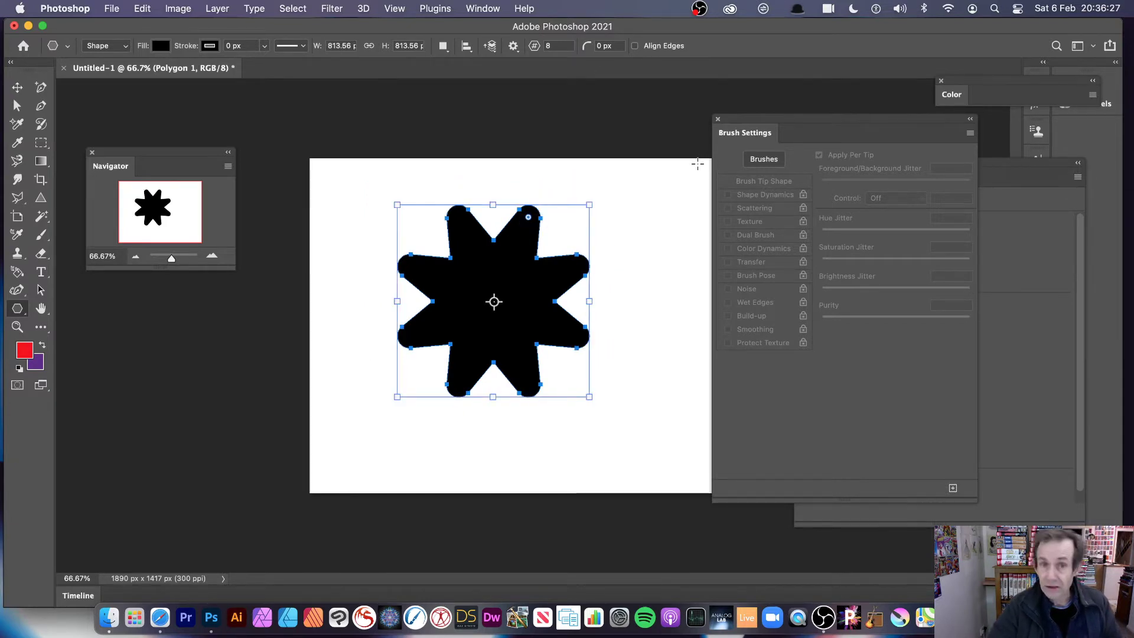
key("super+z")
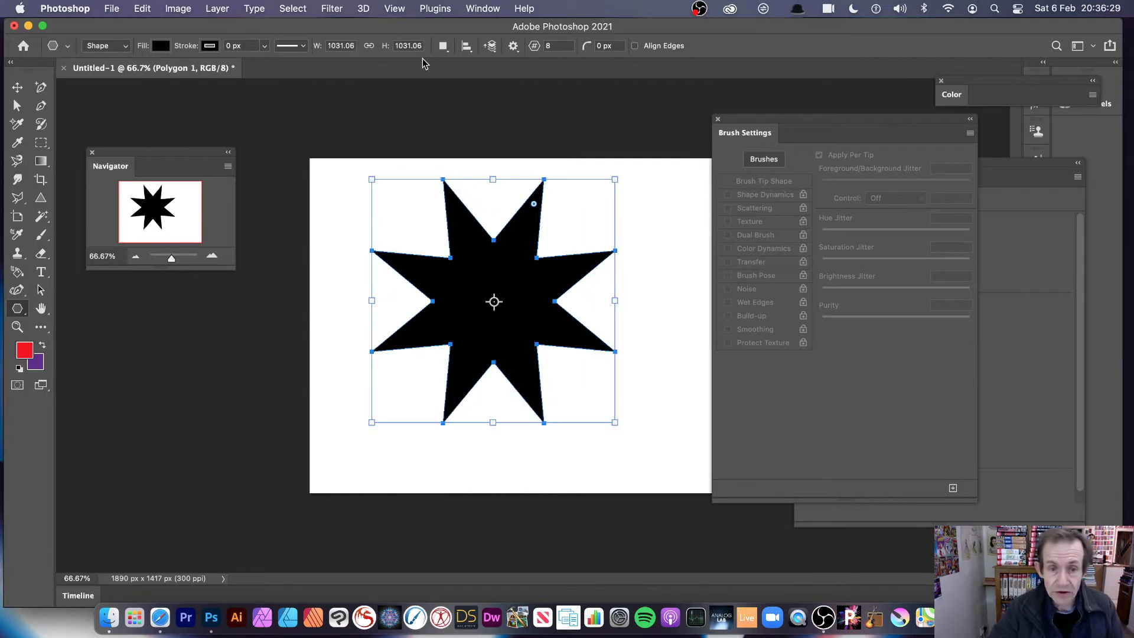
- Select the whole star with a rectangular marquee that leaves a small margin around its points
left_click(17, 87)
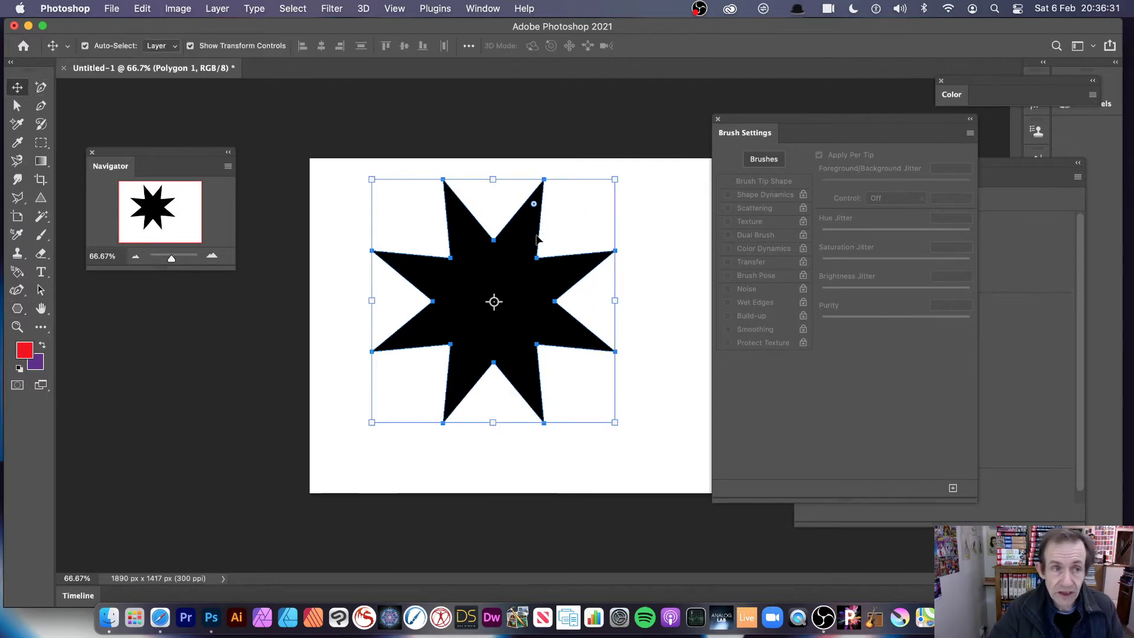
left_click(42, 143)
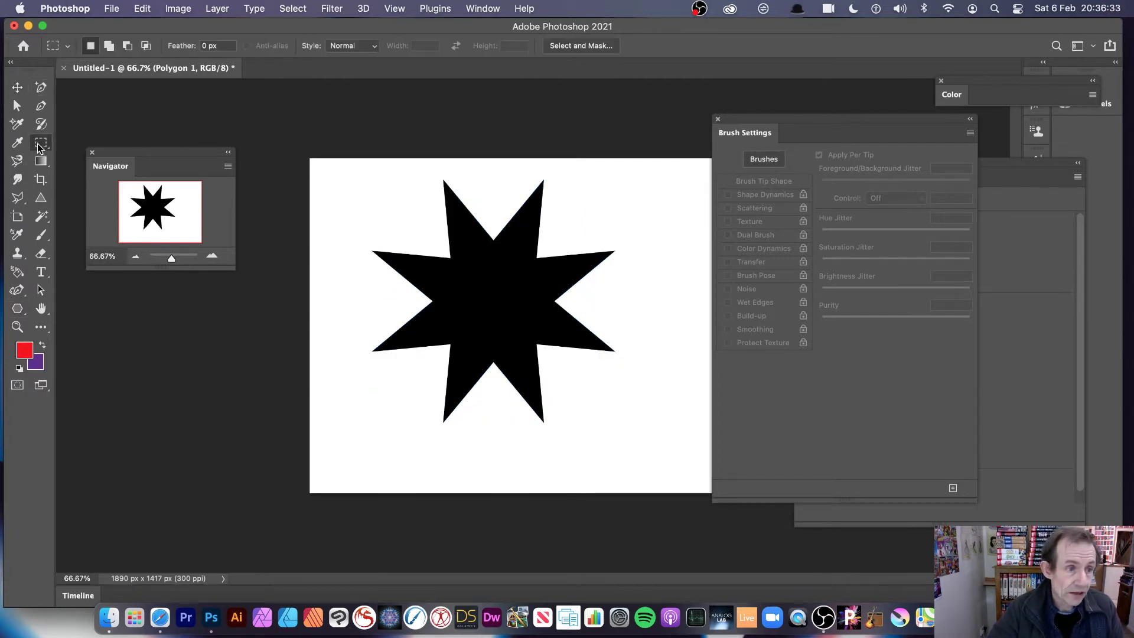
left_click_drag(350, 168, 637, 434)
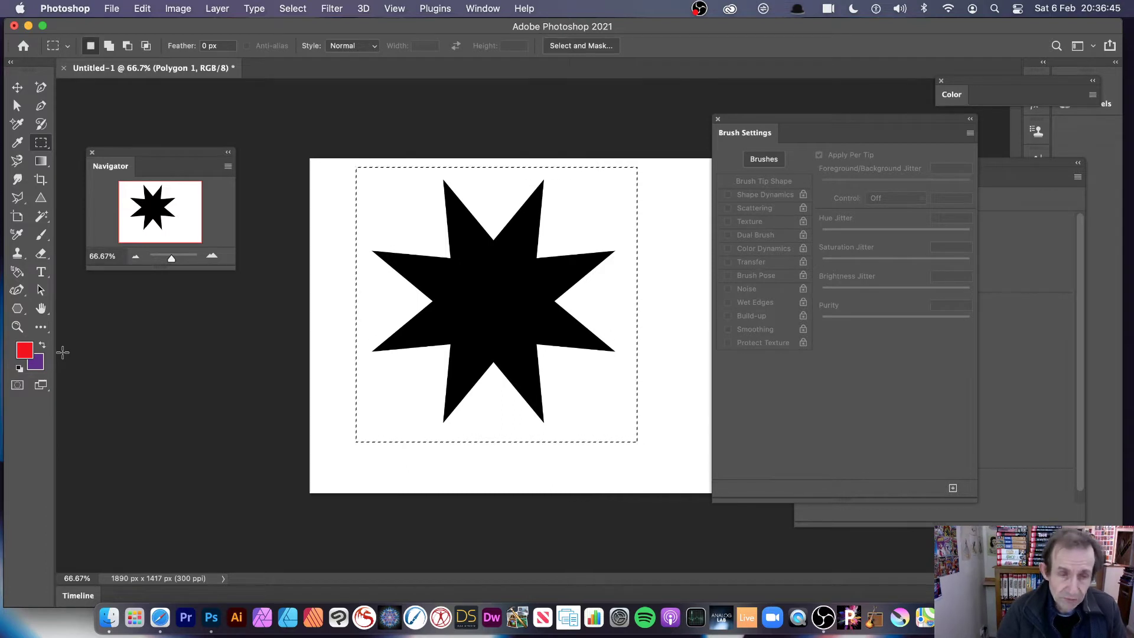
- Define the selected star as a brush preset named "BStar Brush 2"
left_click(141, 8)
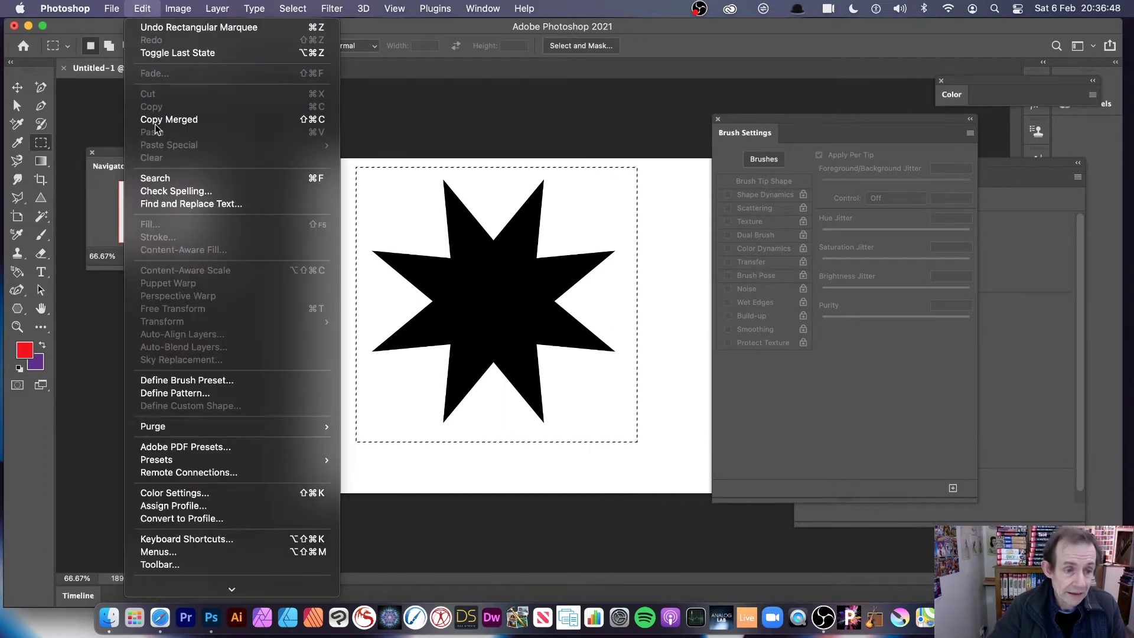
left_click(187, 381)
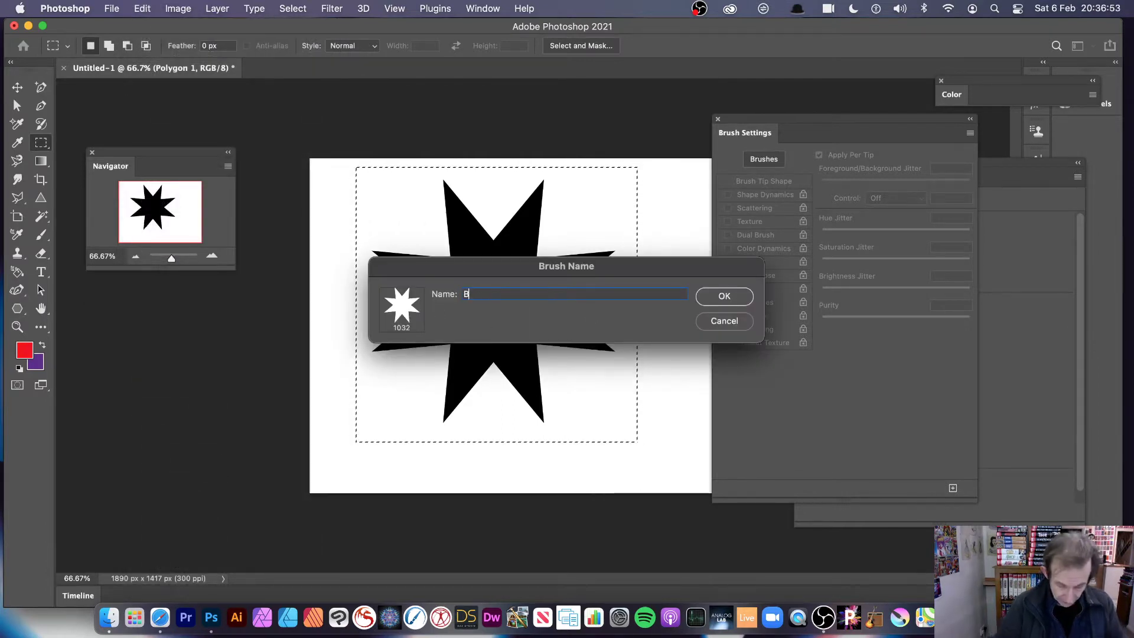
type("BStar")
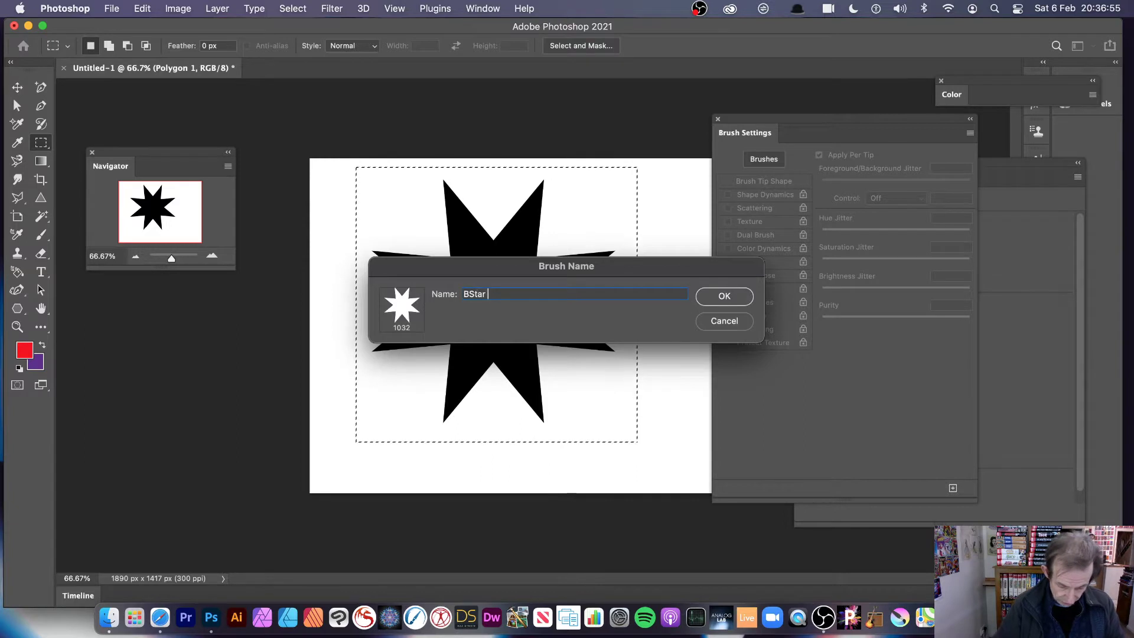
type(" Brush 2")
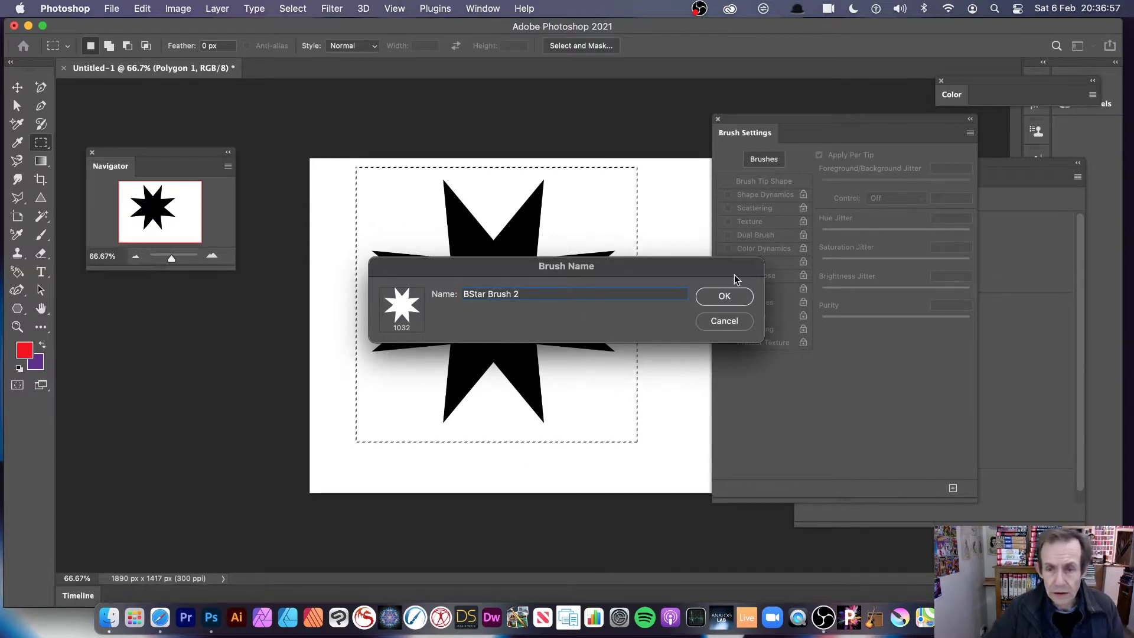
key("Return")
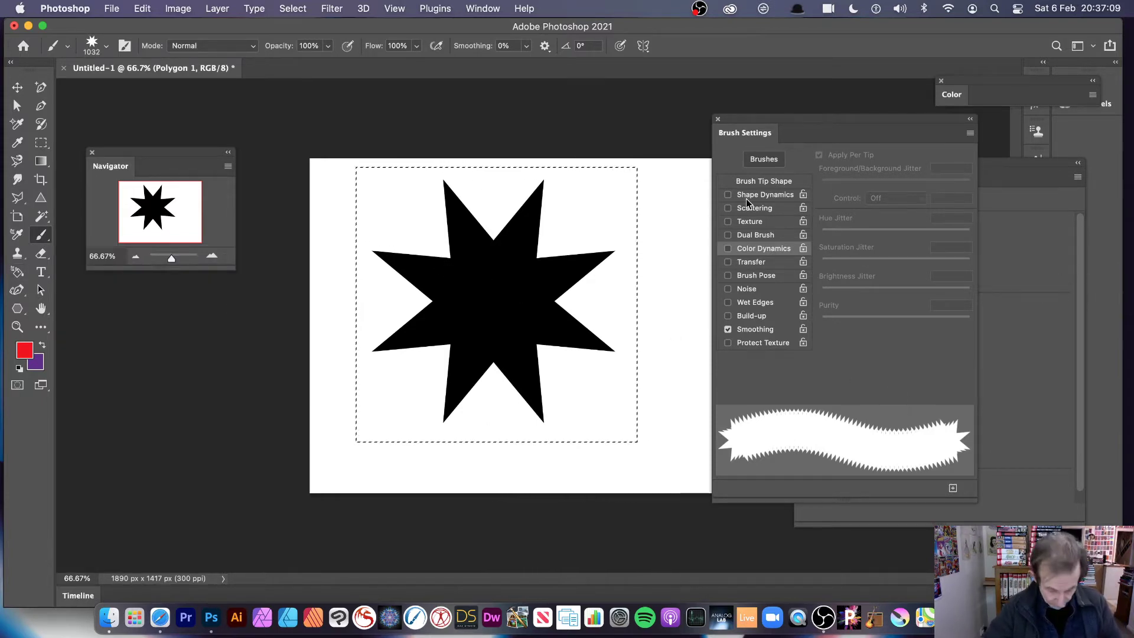
- Undo the marquee selection and the star drawing to leave a blank canvas
key("super+z")
key("super+z")
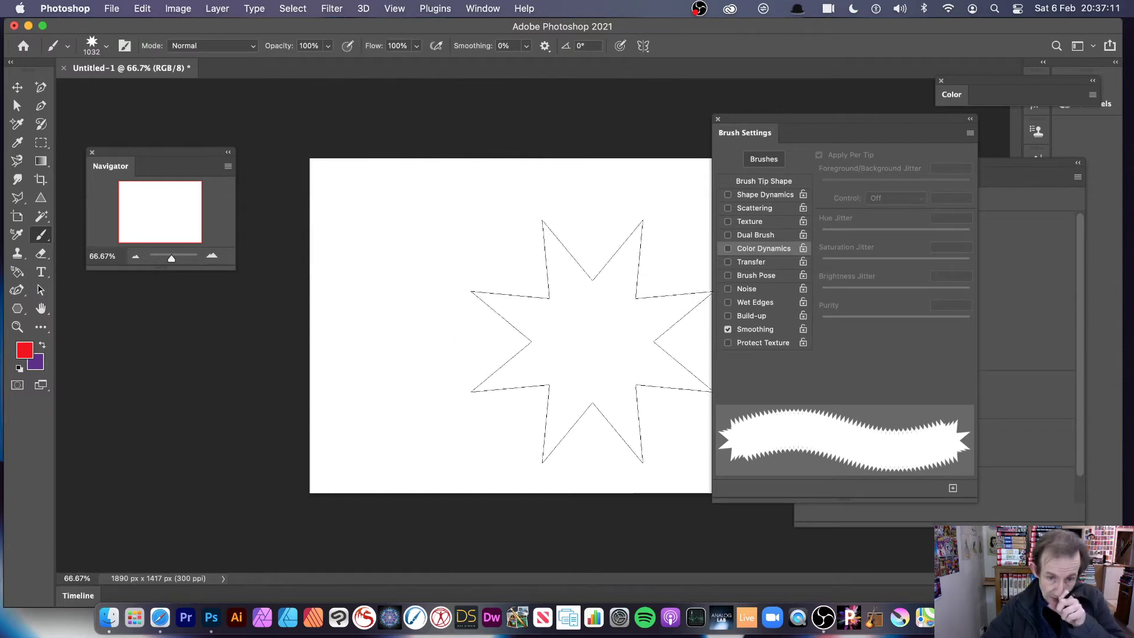
- Test the new star brush with a red diagonal stroke across the canvas, and undo the stroke
mouse_move(410, 222)
left_mouse_down()
mouse_move(567, 321)
mouse_move(587, 384)
left_mouse_up()
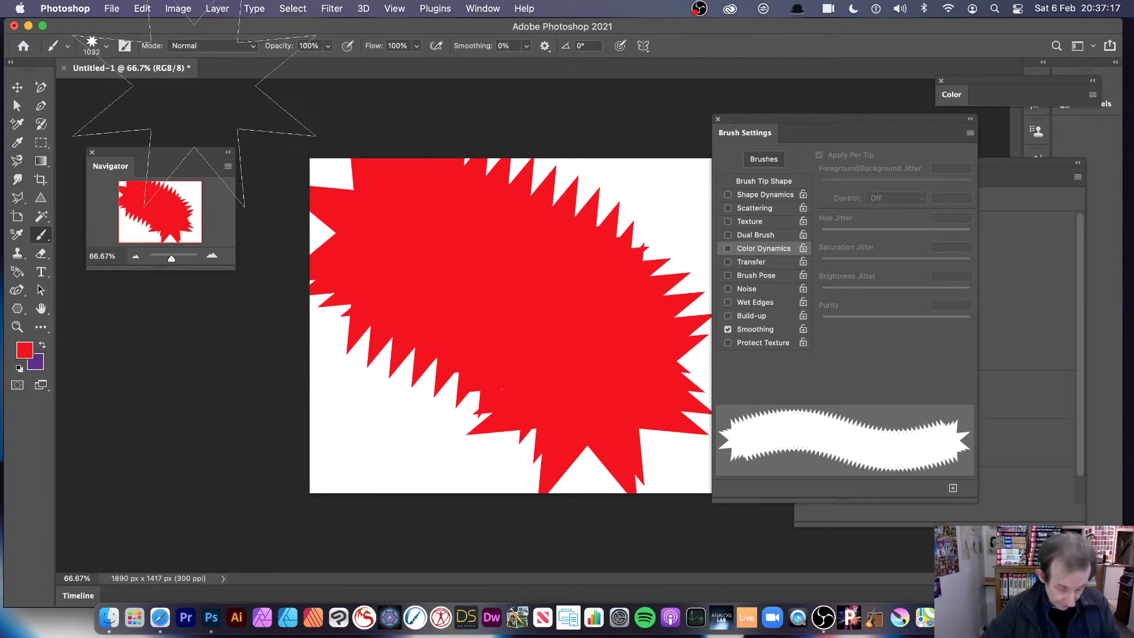
left_click(212, 47)
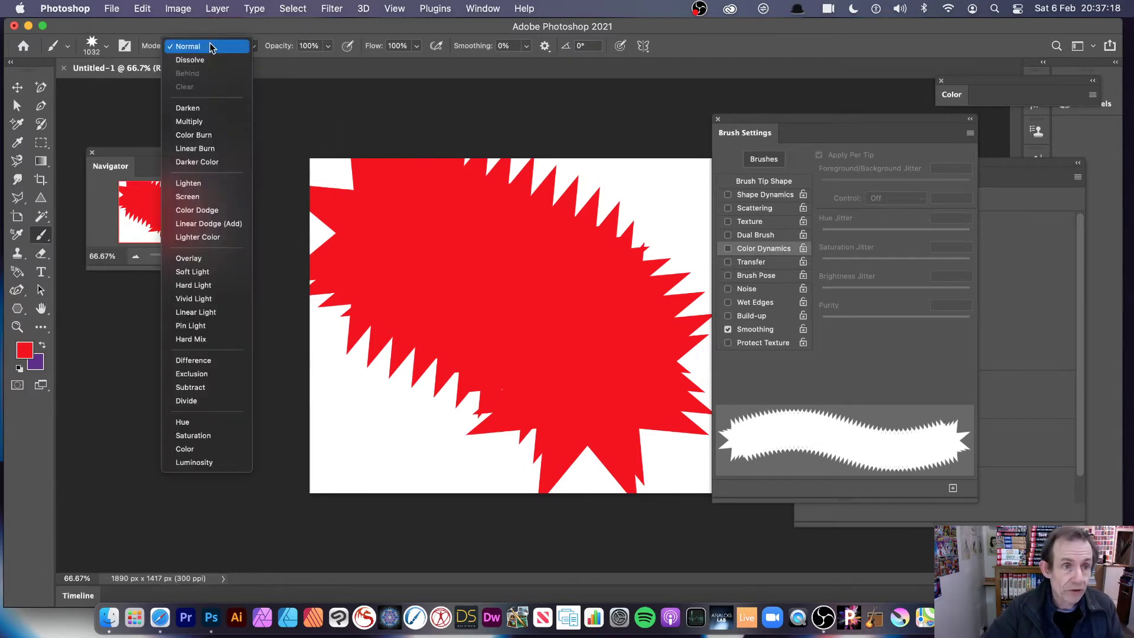
left_click(280, 30)
key("super+z")
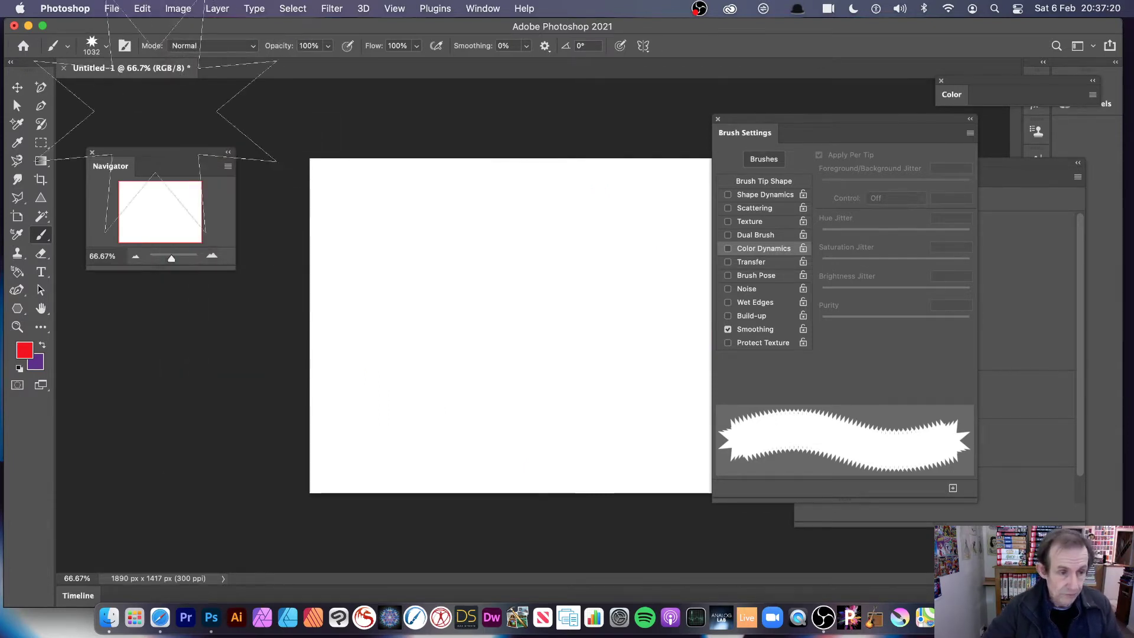
- Swap the foreground and background colours, test a purple diagonal stroke with the star brush, and undo the stroke
left_click(42, 347)
left_click_drag(405, 183, 602, 359)
key("super+z")
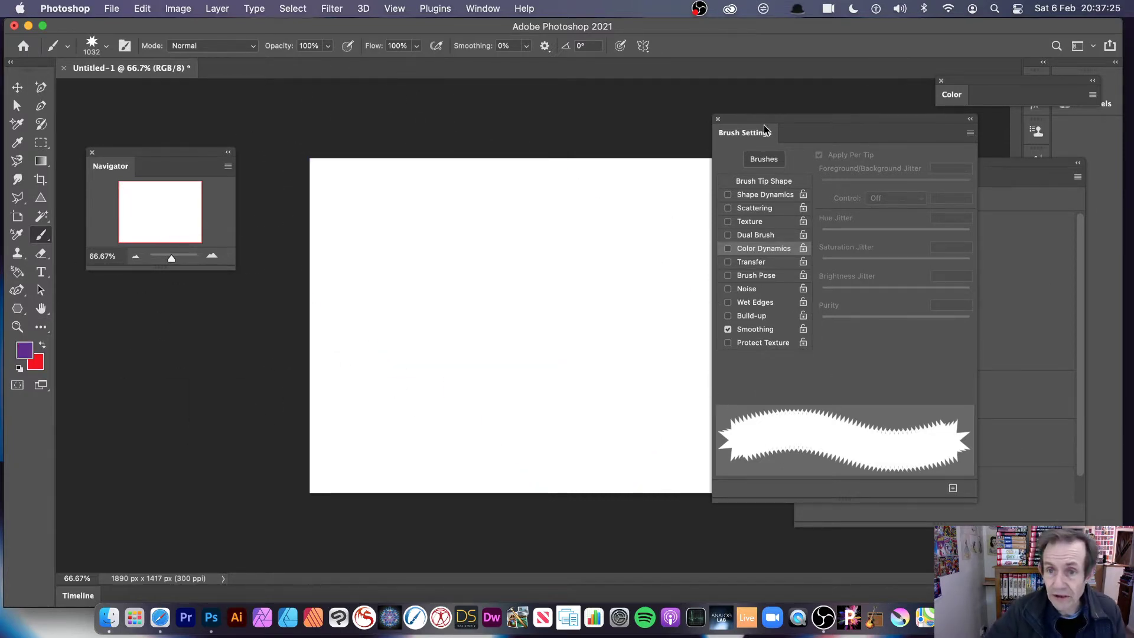
- Enable Shape Dynamics with a size jitter of about 66% and set the brush tip spacing to 155%
left_click(483, 9)
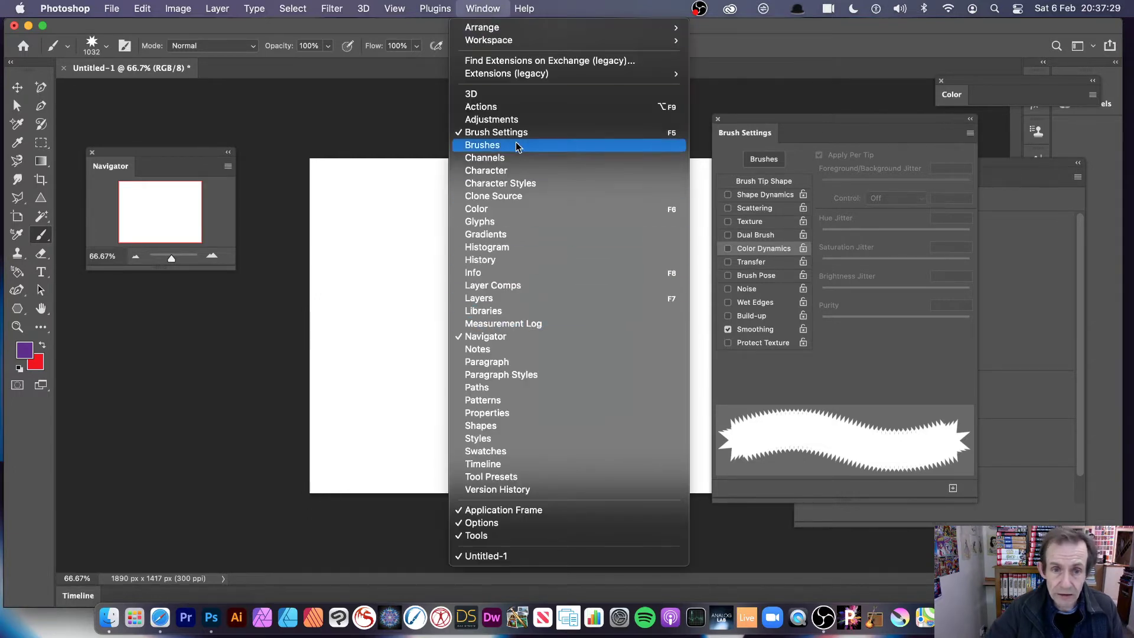
left_click(858, 135)
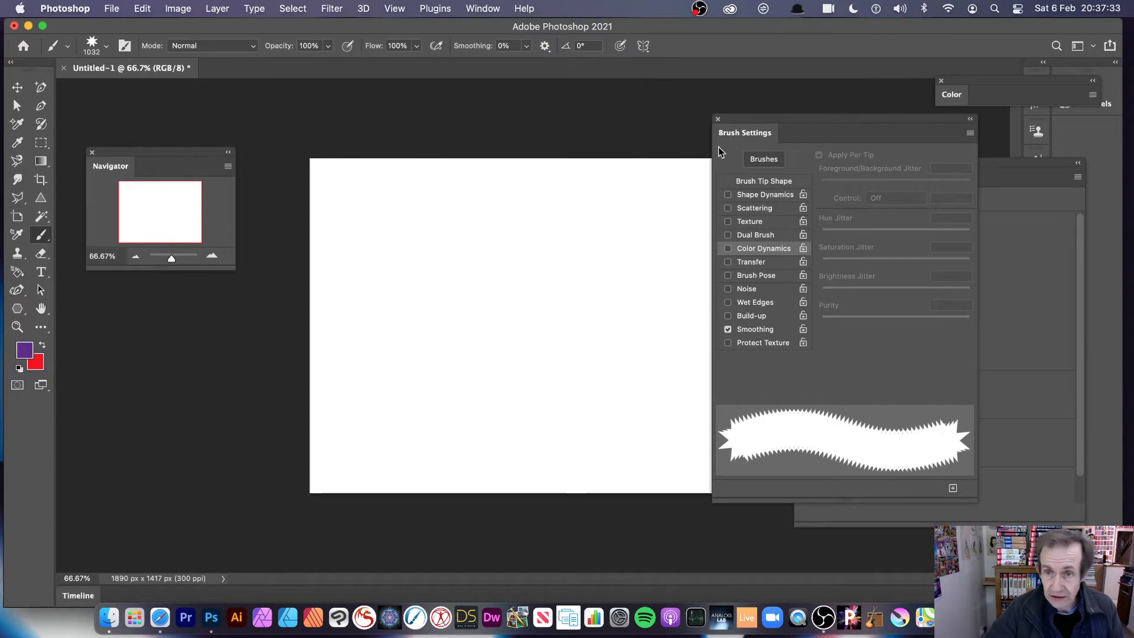
left_click(758, 196)
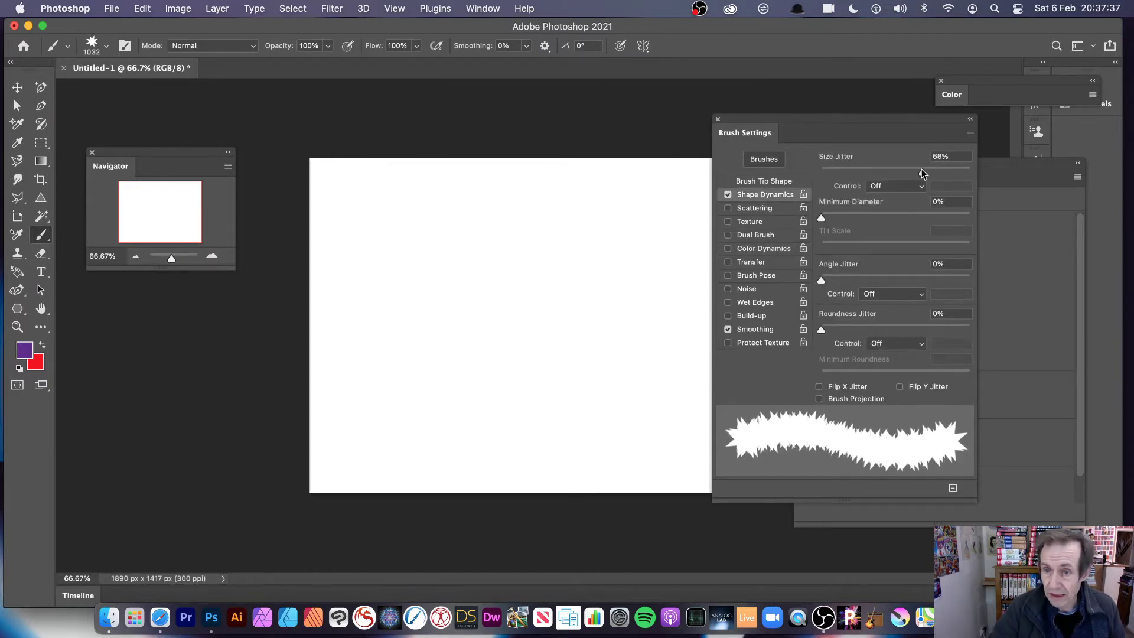
left_click(771, 183)
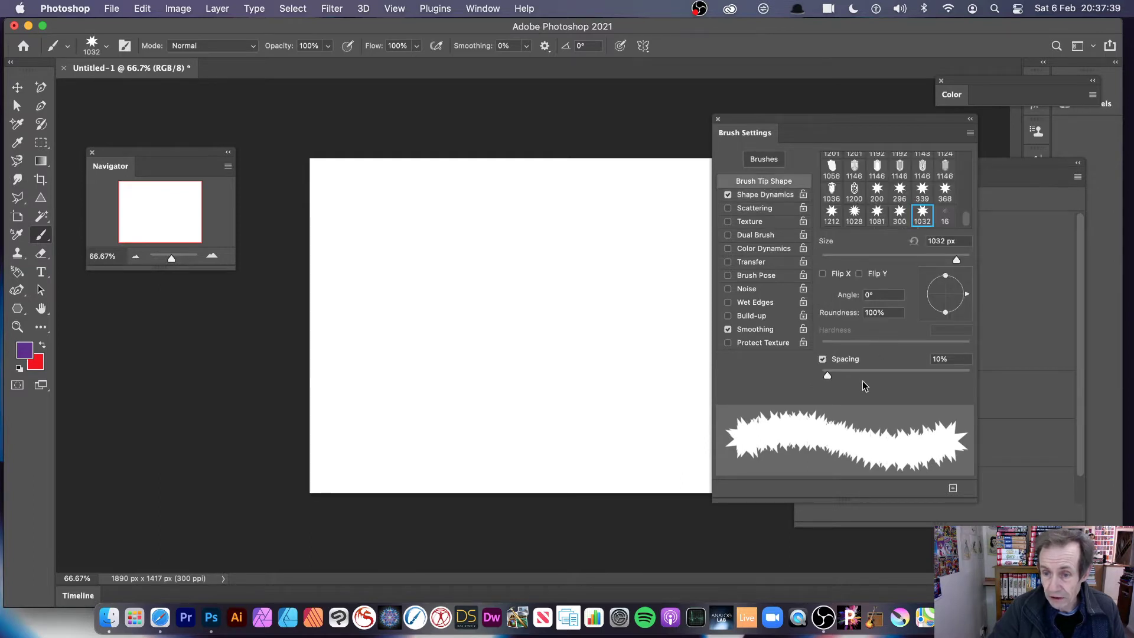
left_click(916, 374)
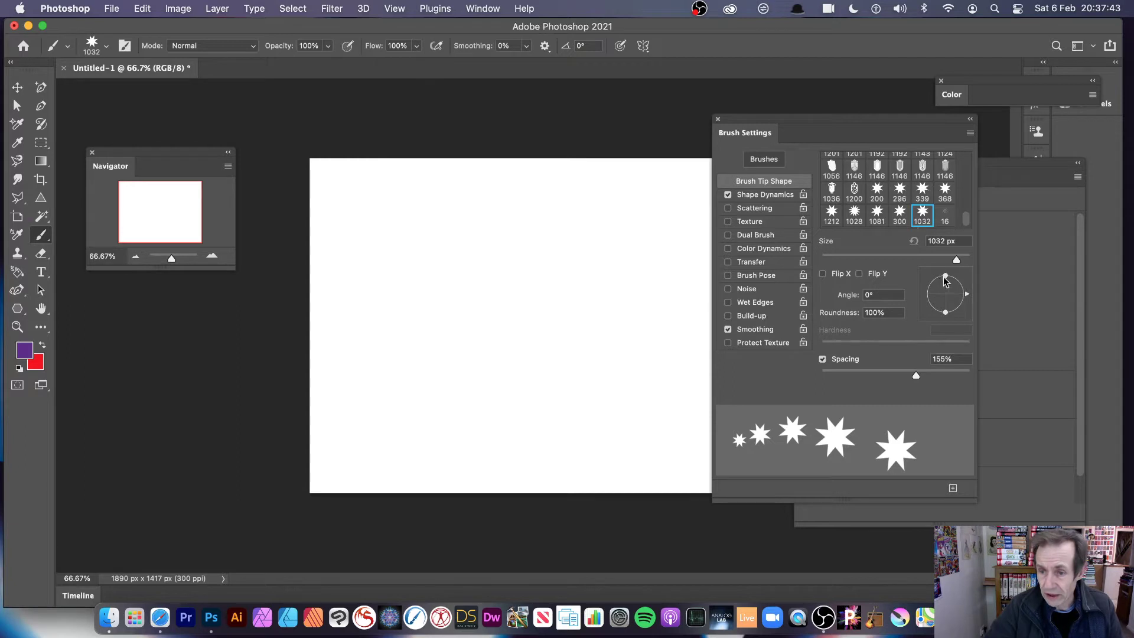
- Stamp three purple test stars of varying size across the canvas and undo them
mouse_move(945, 281)
left_mouse_down()
mouse_move(945, 294)
mouse_move(945, 275)
left_mouse_up()
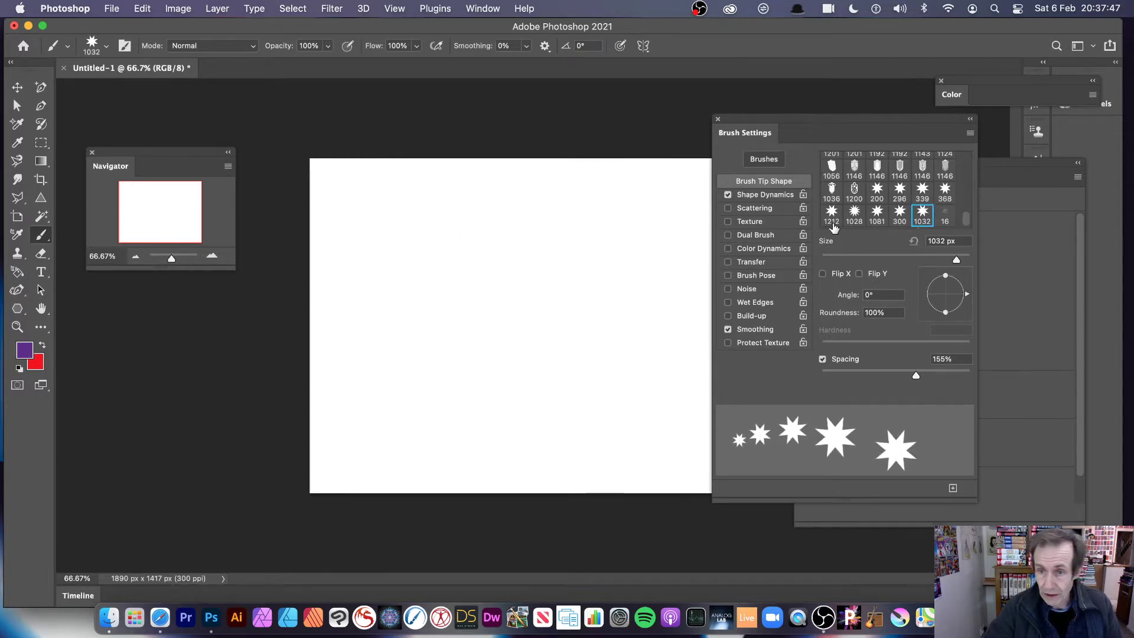
left_click(402, 296)
left_click(591, 363)
left_click(507, 257)
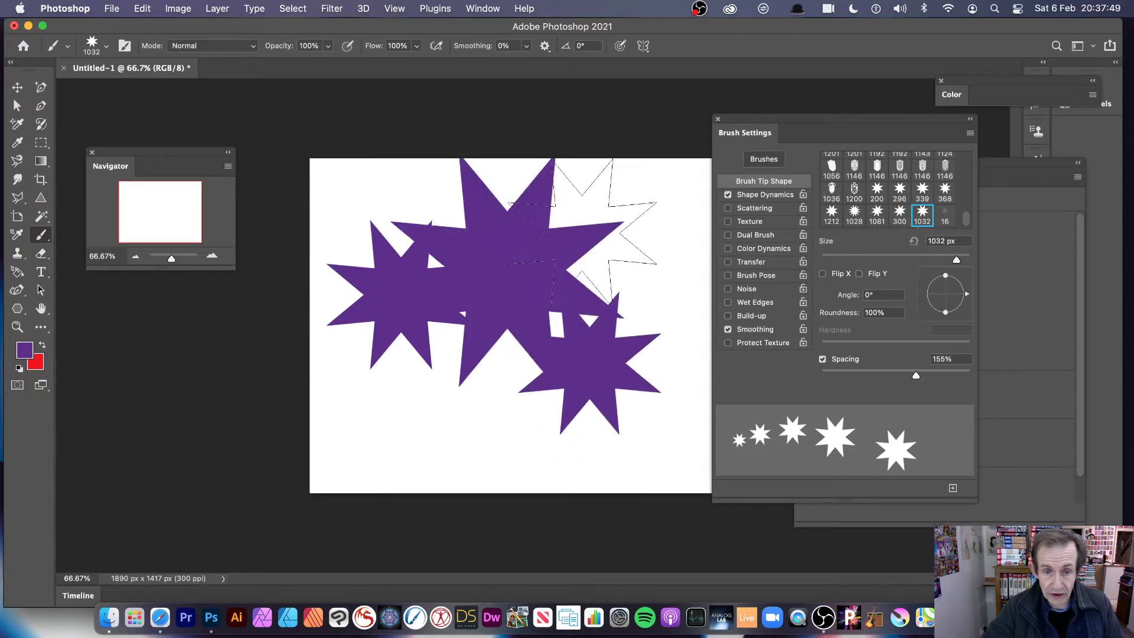
key("super+z")
key("super+z")
key("super+z")
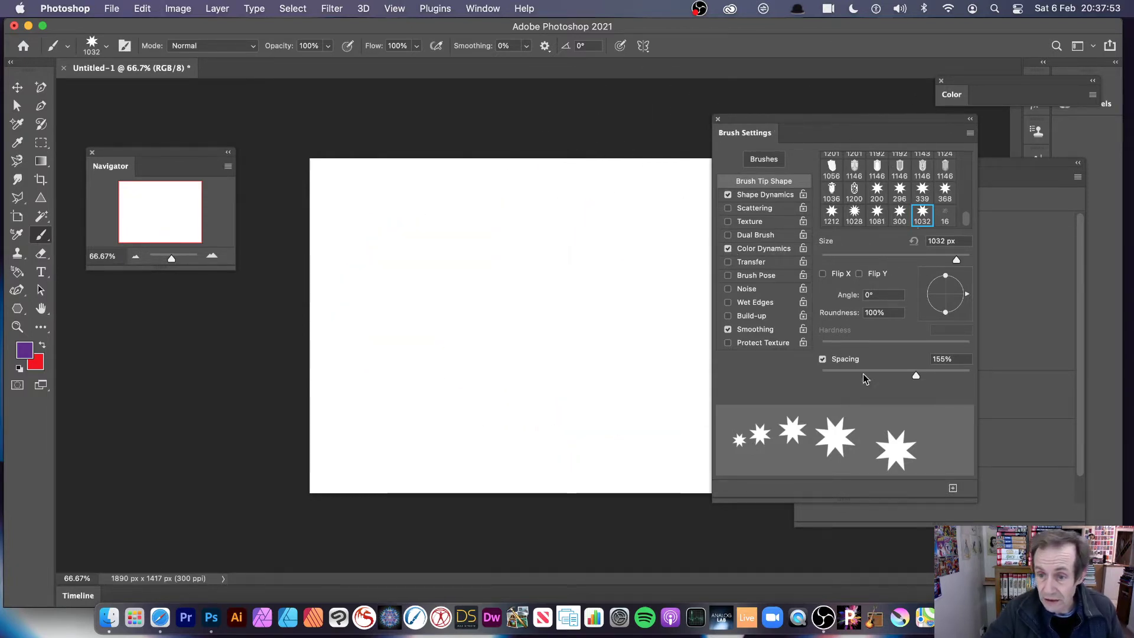
- Enable Color Dynamics for the star brush with foreground/background jitter at 49% and hue jitter at 49%
left_click(761, 249)
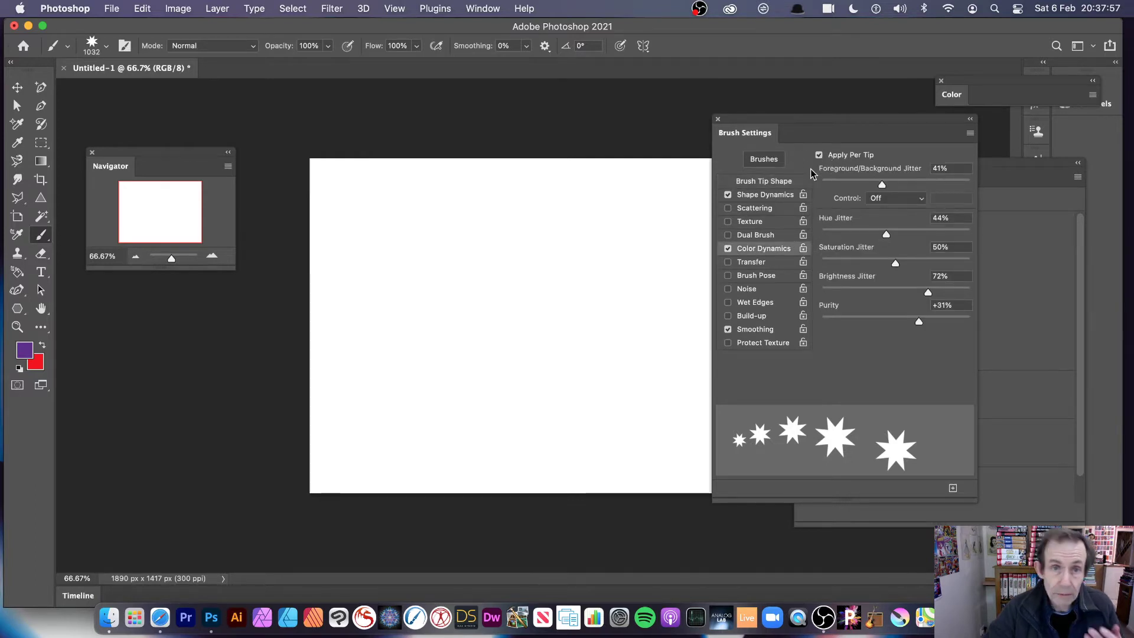
left_click_drag(891, 184, 895, 188)
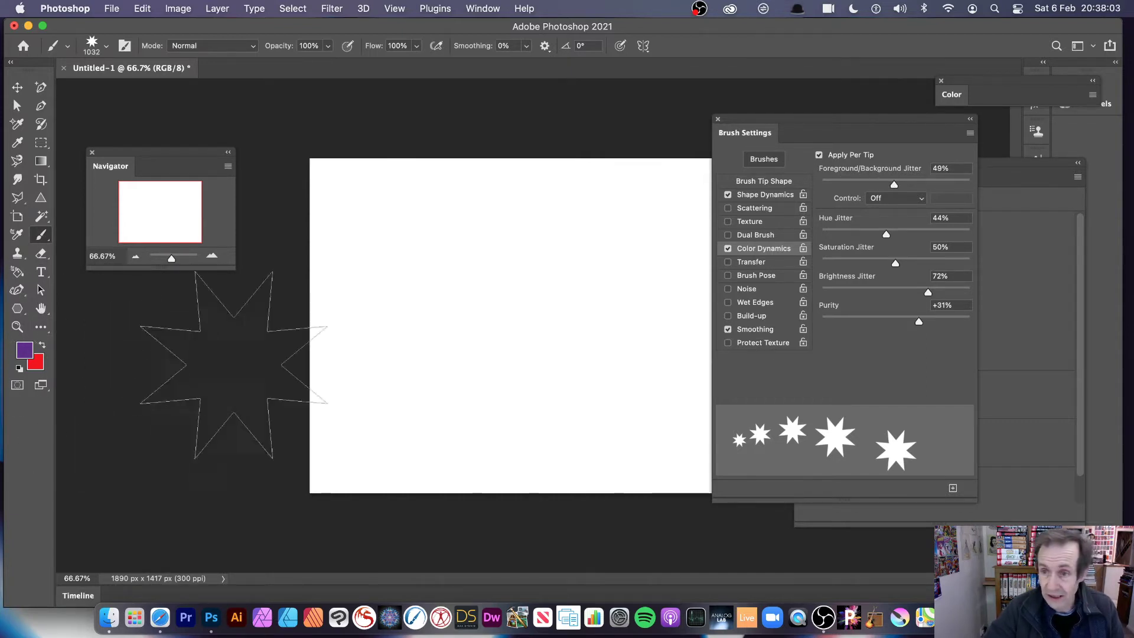
left_click_drag(886, 234, 894, 233)
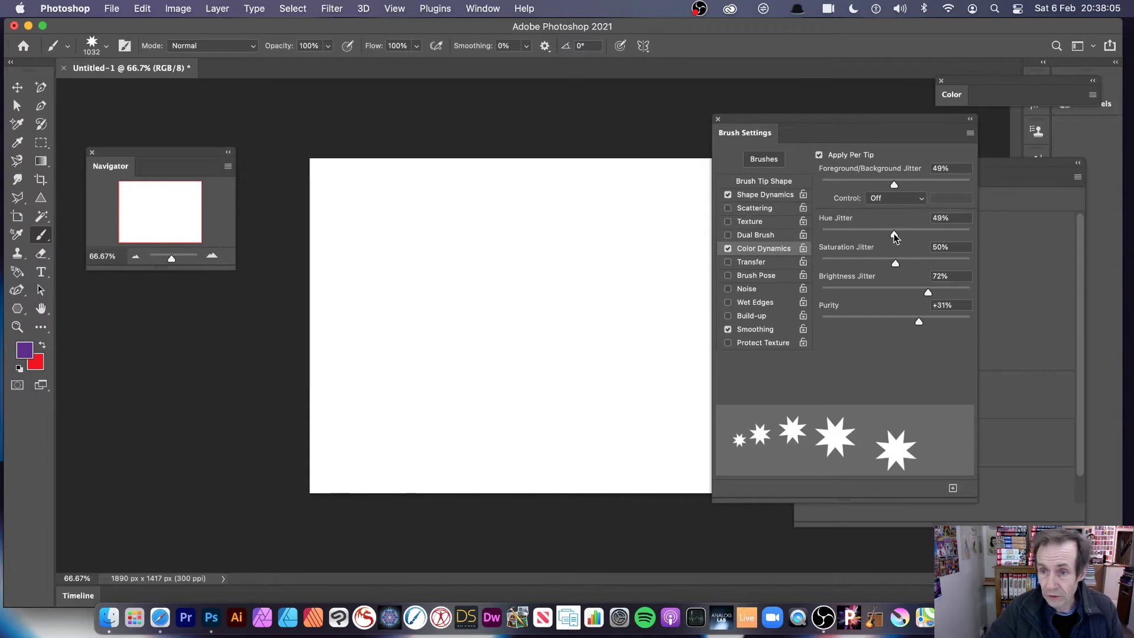
- Test the colour jitter by stamping about nine multicoloured stars across the canvas, and clear them
left_click(470, 277)
left_click(576, 375)
left_click(434, 440)
left_click(425, 324)
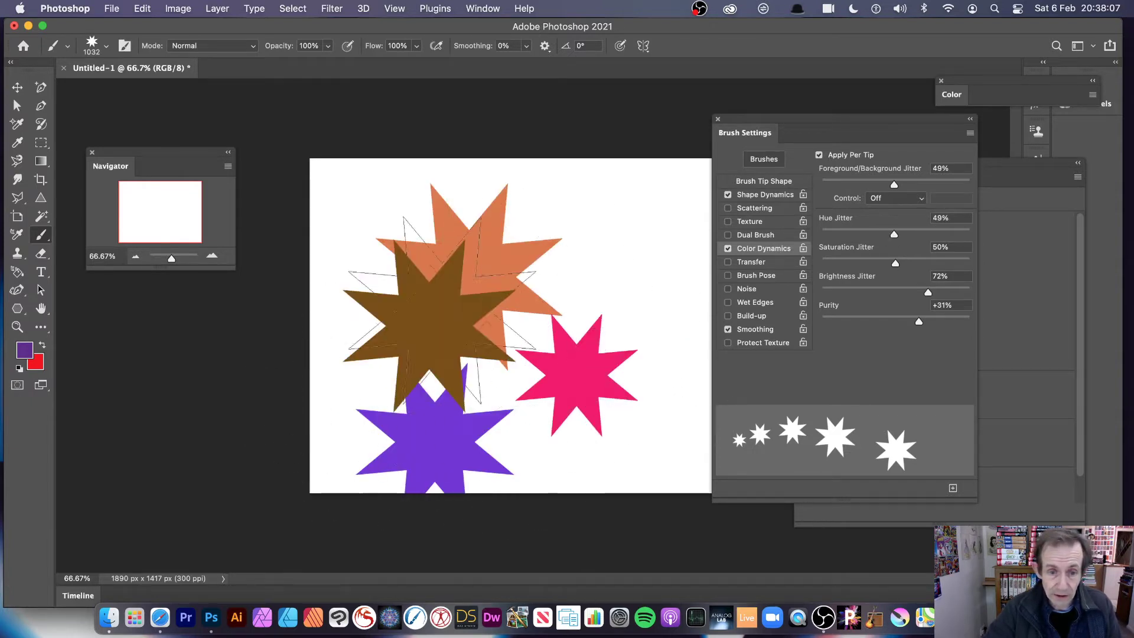
left_click(514, 263)
left_click(689, 278)
left_click(589, 265)
left_click(378, 299)
left_click(523, 272)
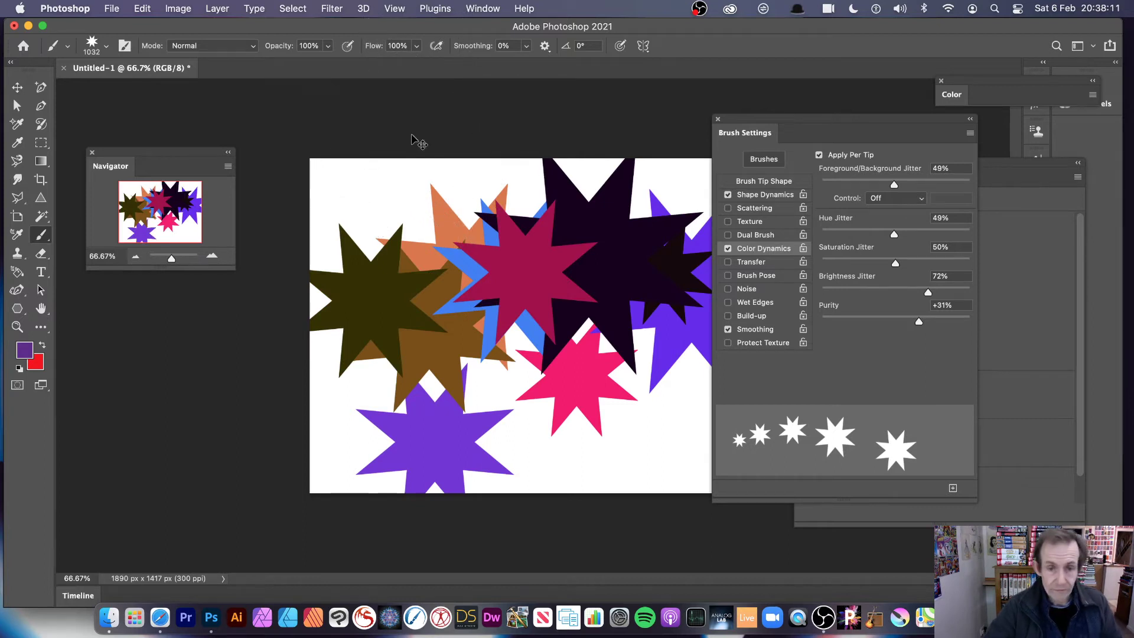
key("BackSpace")
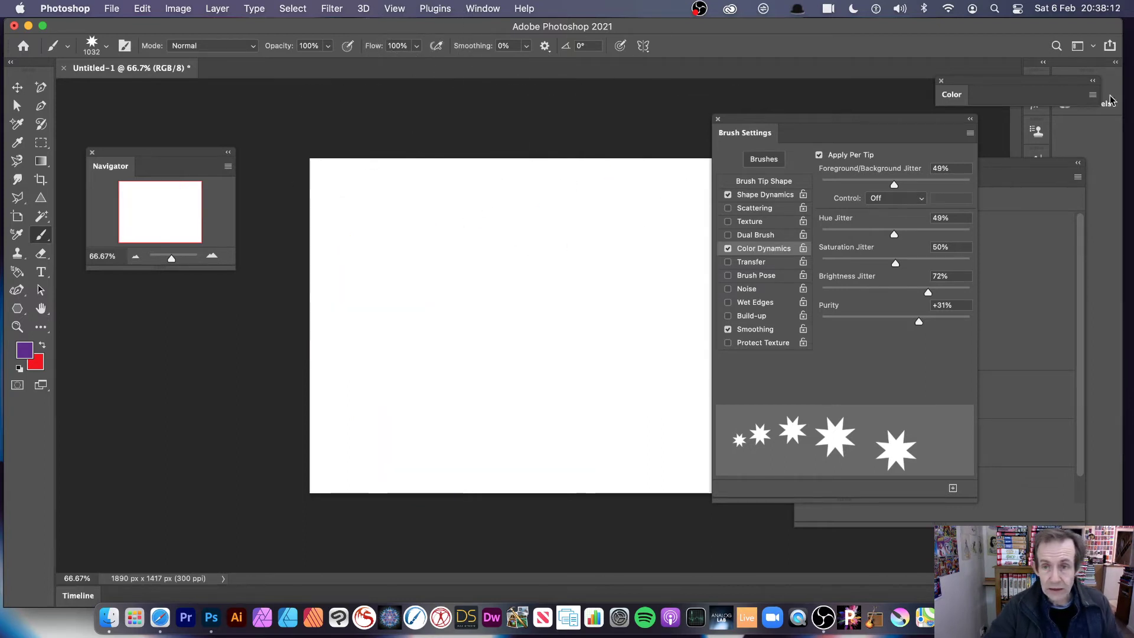
- Save the current brush settings as a new brush preset named Star Brush 2 837, including the tool settings
left_click(970, 133)
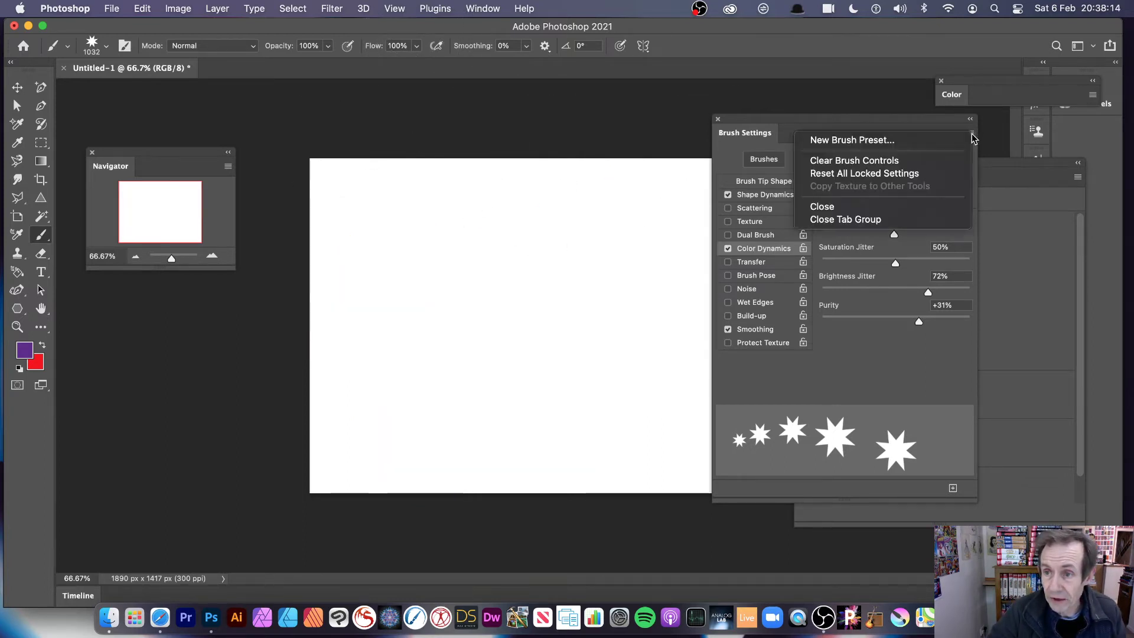
left_click(873, 145)
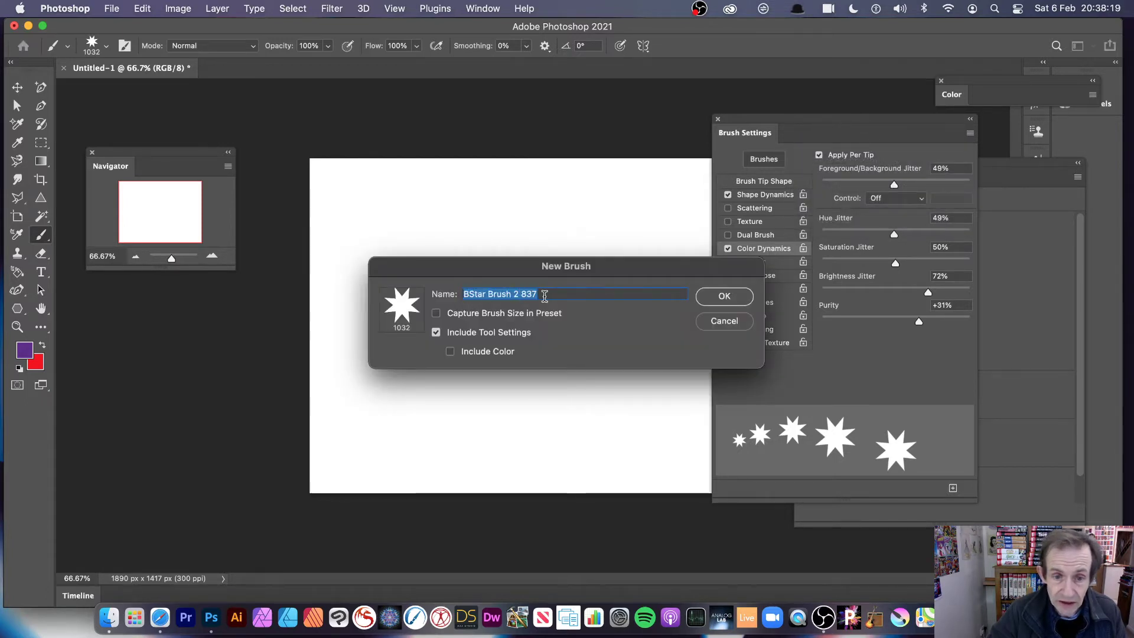
left_click(468, 292)
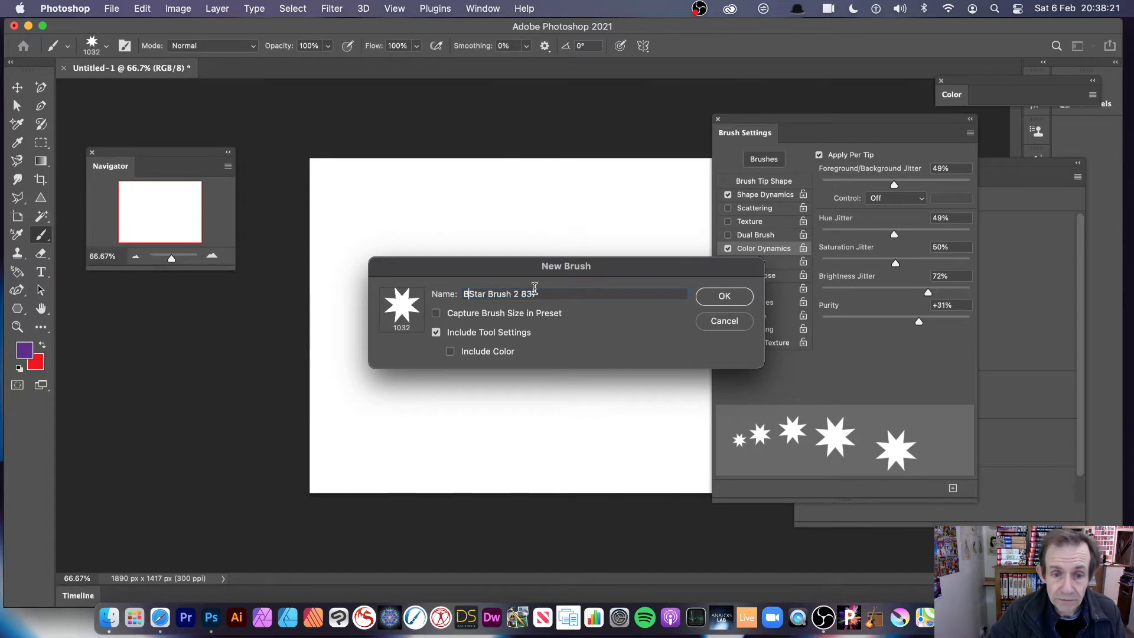
key("BackSpace")
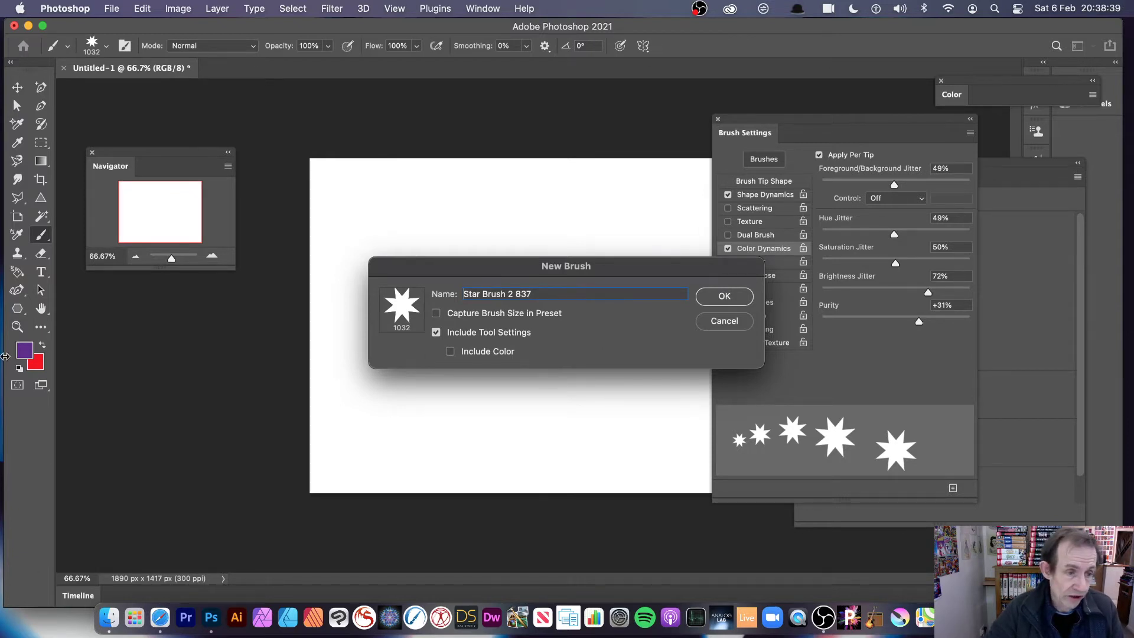
left_click(724, 296)
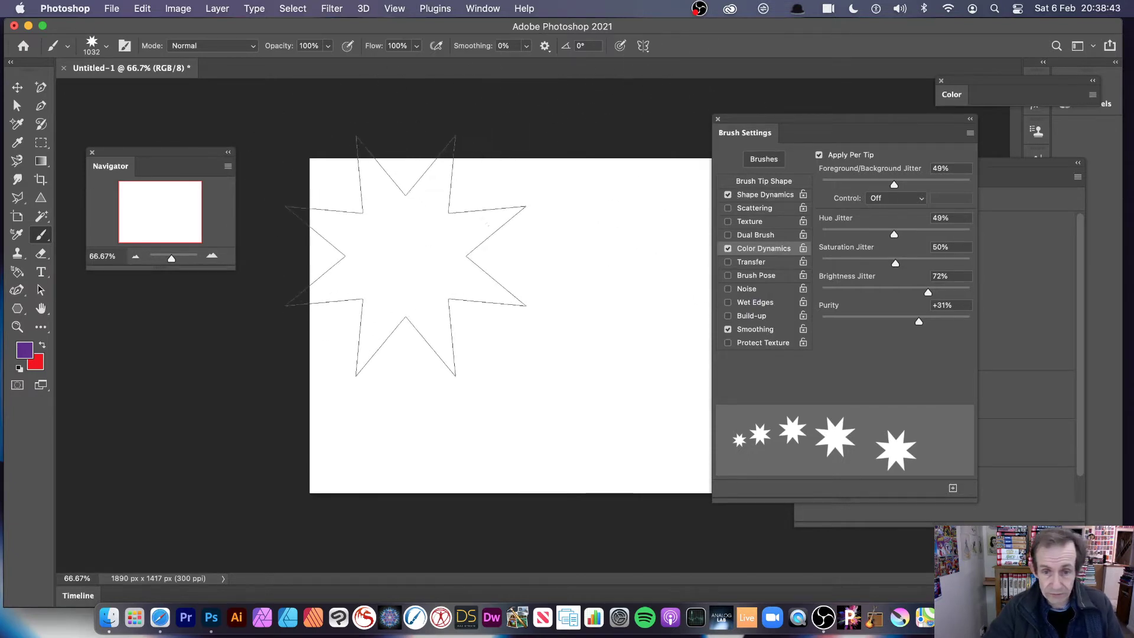
- Paint a few test stars with the saved brush and check for its preset among the available brushes
left_click(406, 257)
mouse_move(603, 344)
left_mouse_down()
mouse_move(626, 295)
mouse_move(587, 177)
left_mouse_up()
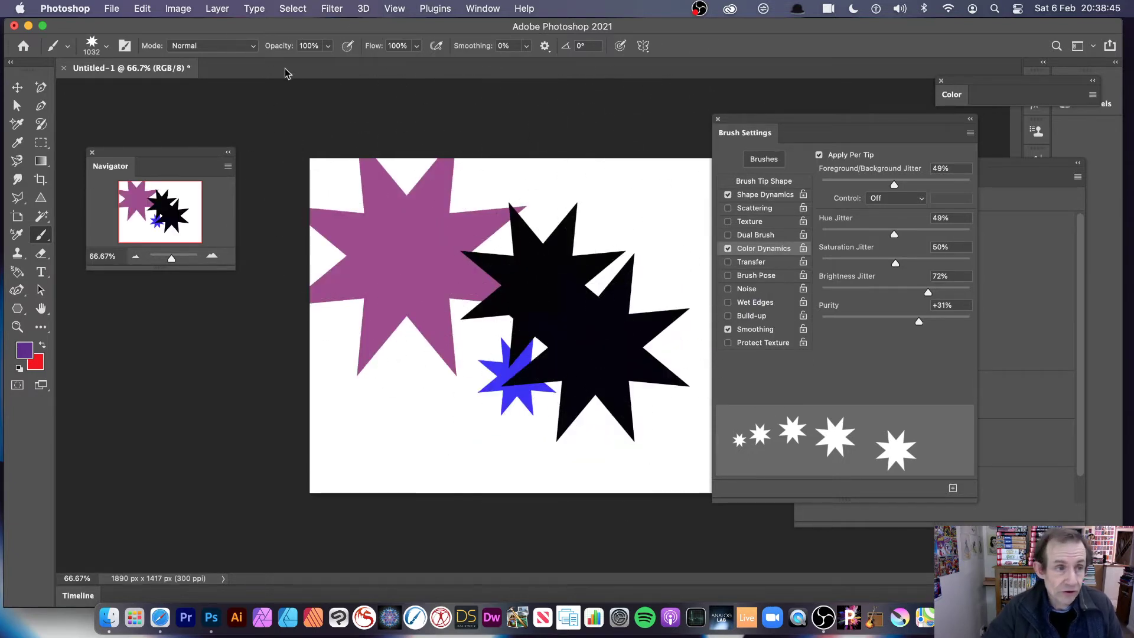
left_click(108, 47)
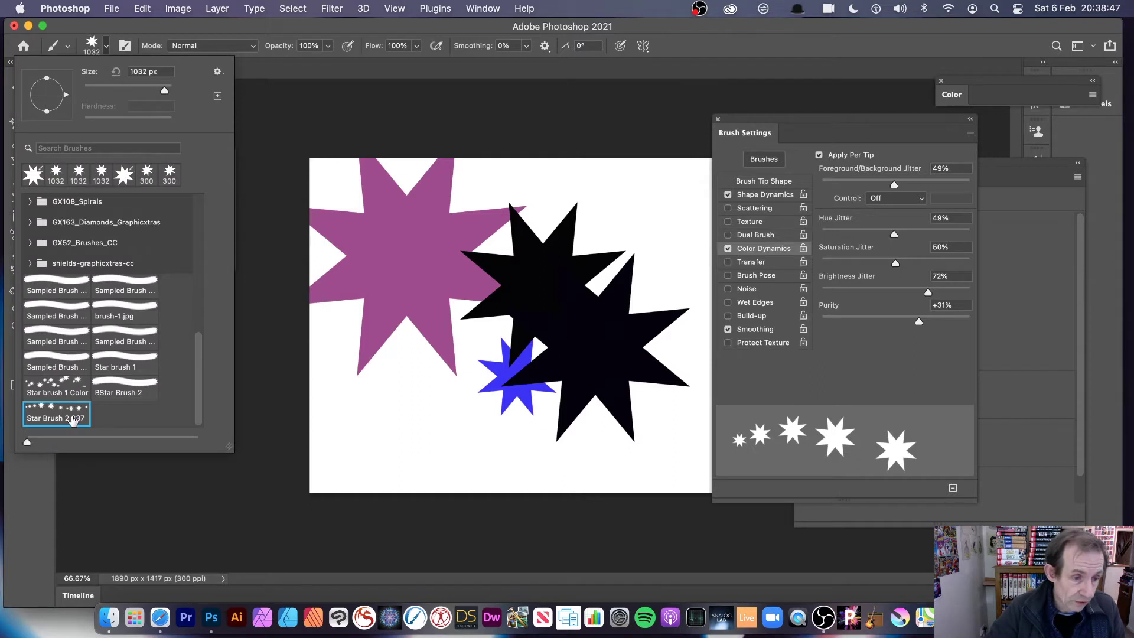
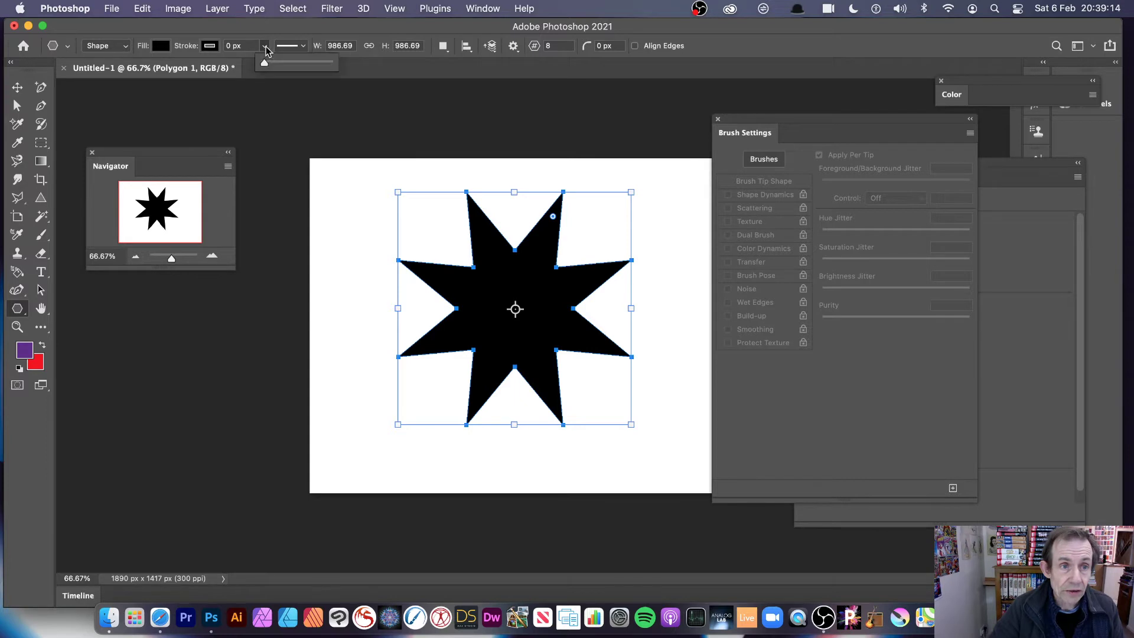
- Give the black eight-pointed star a stroke of about 97 px and a mid-grey fill from the Grayscale swatches
left_click_drag(265, 64, 299, 63)
left_click(161, 46)
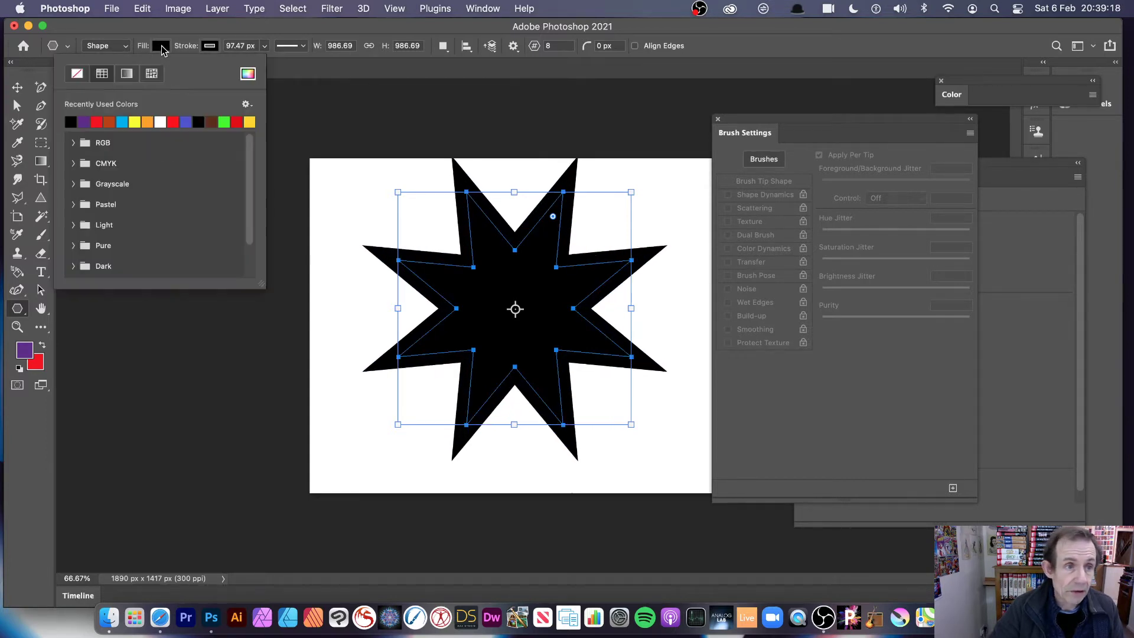
left_click(74, 185)
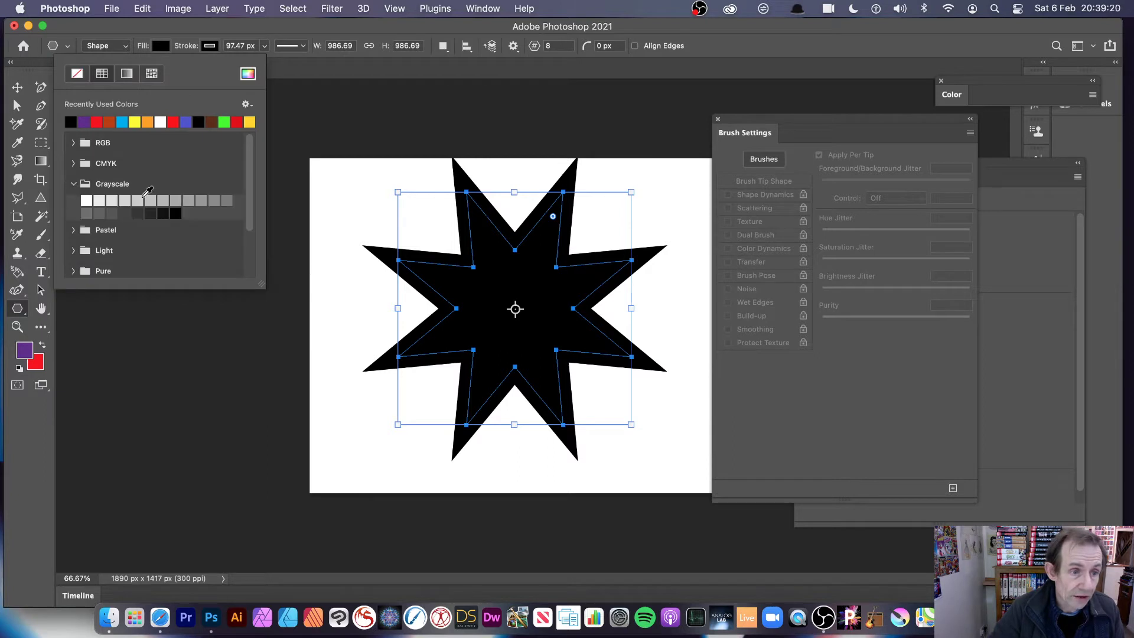
left_click(213, 201)
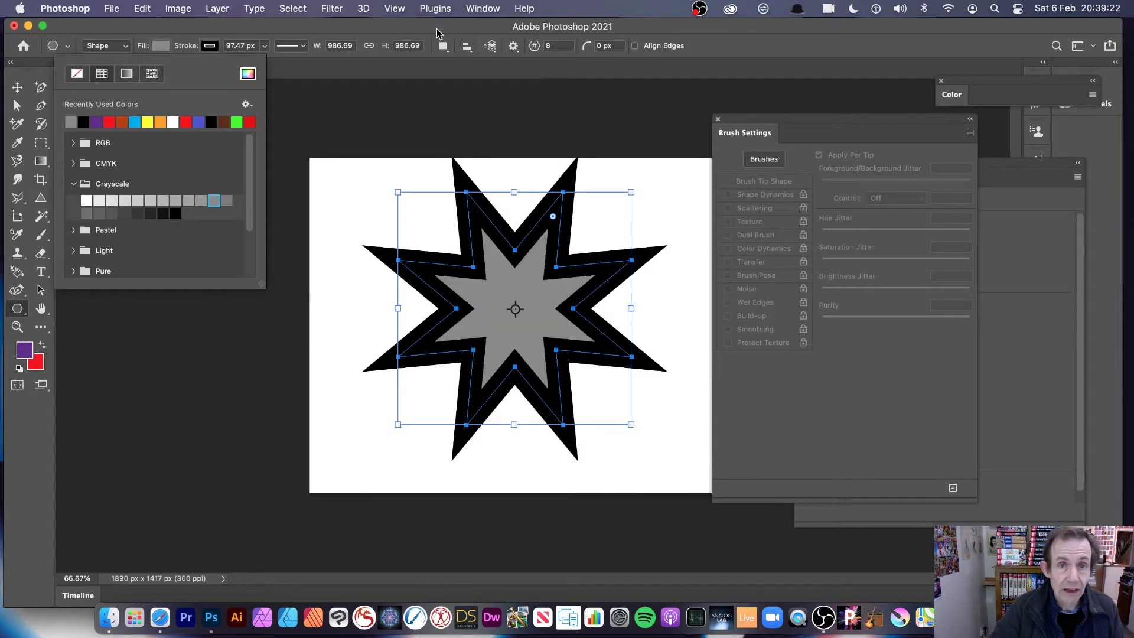
left_click(437, 33)
- Move the outlined grey star slightly down and left to fit within the canvas, and delete it
left_click(17, 87)
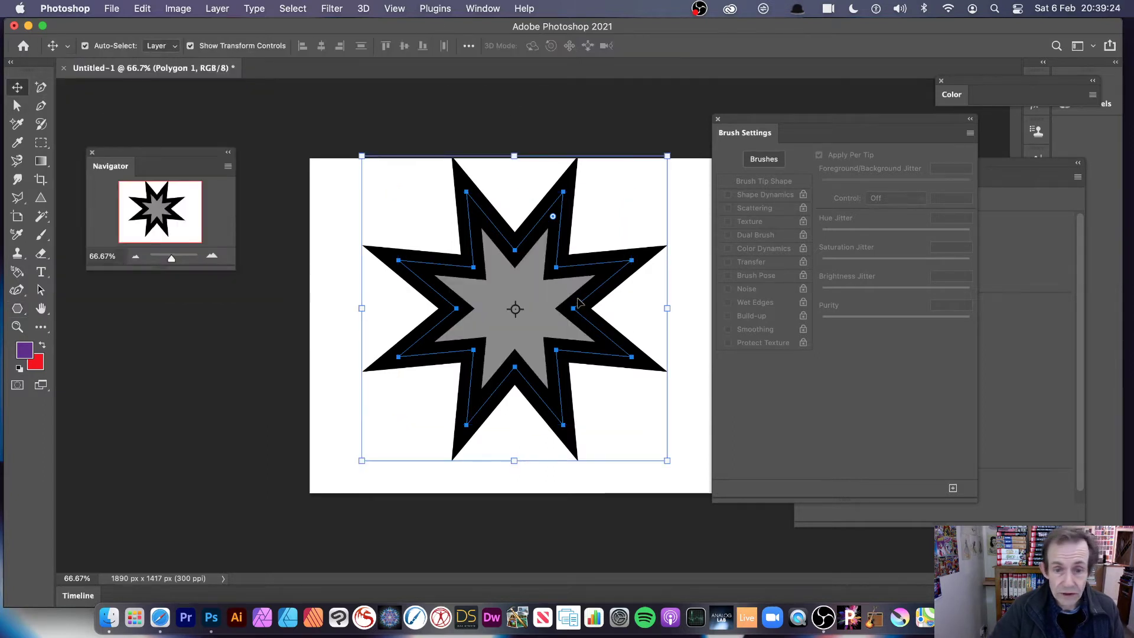
left_click_drag(577, 301, 564, 318)
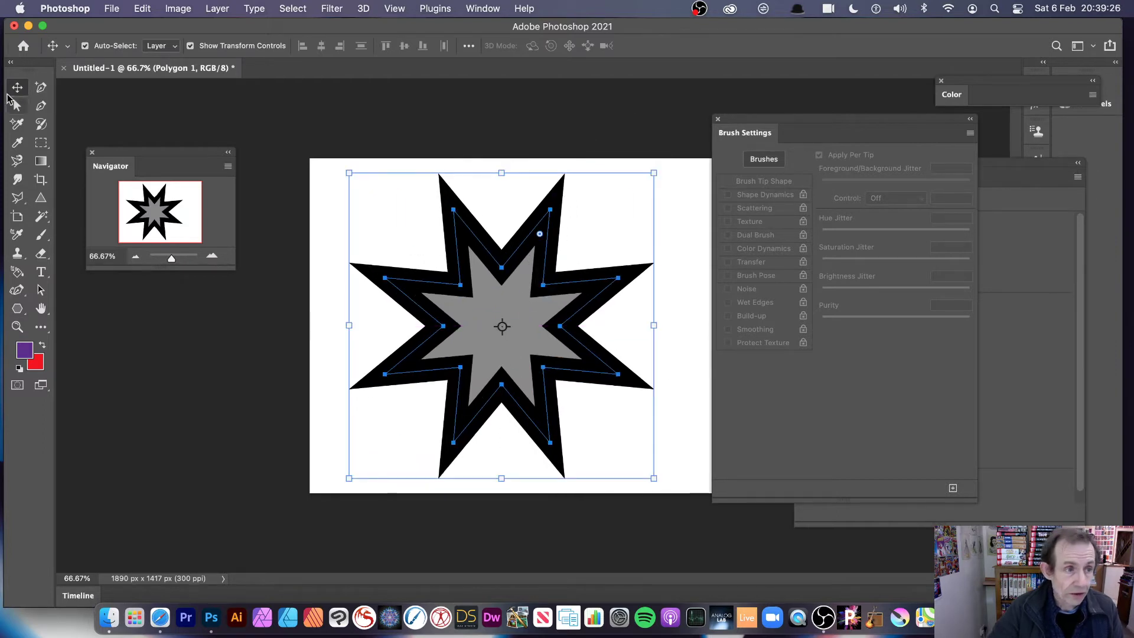
left_click(463, 128)
left_click(516, 308)
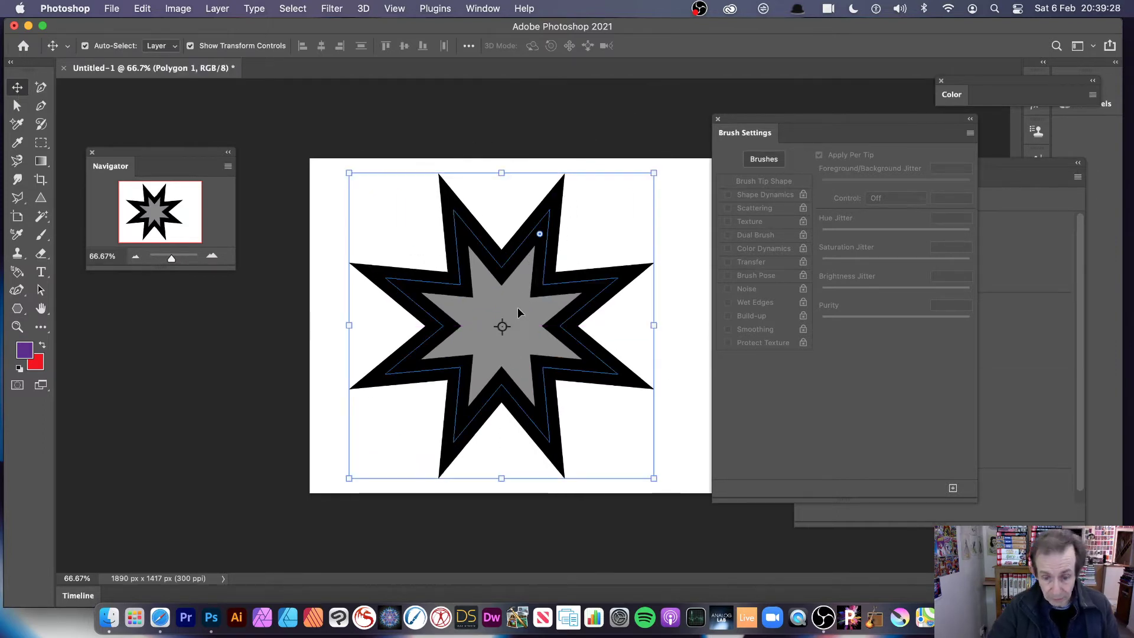
key("Delete")
- Configure the Polygon tool with 20 sides and a star ratio of 20%
left_click(17, 309)
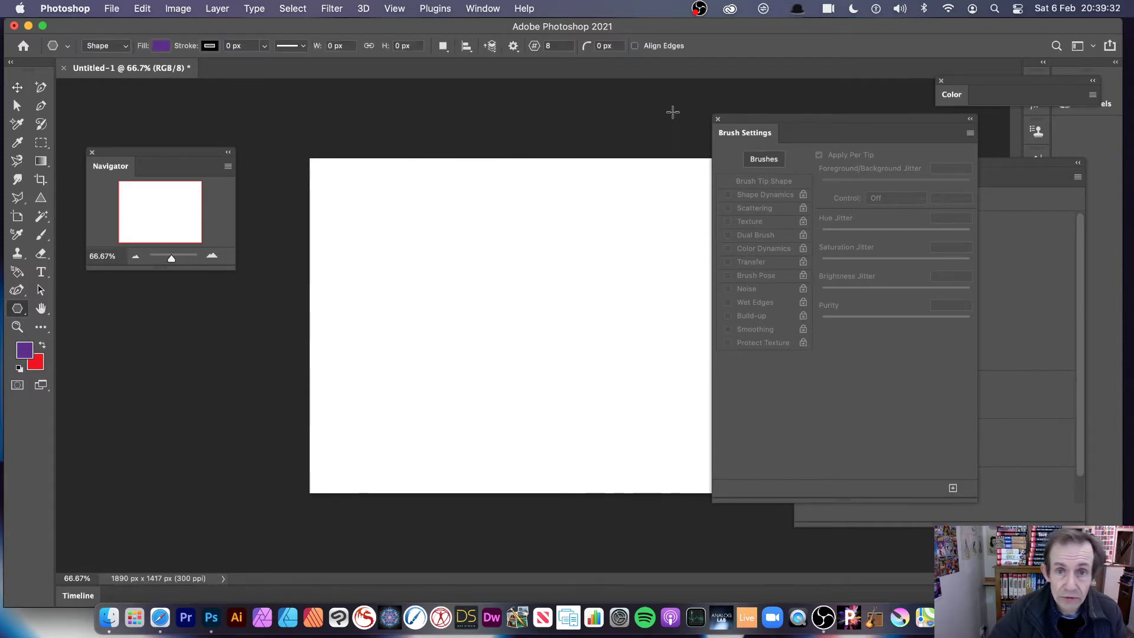
left_click(551, 43)
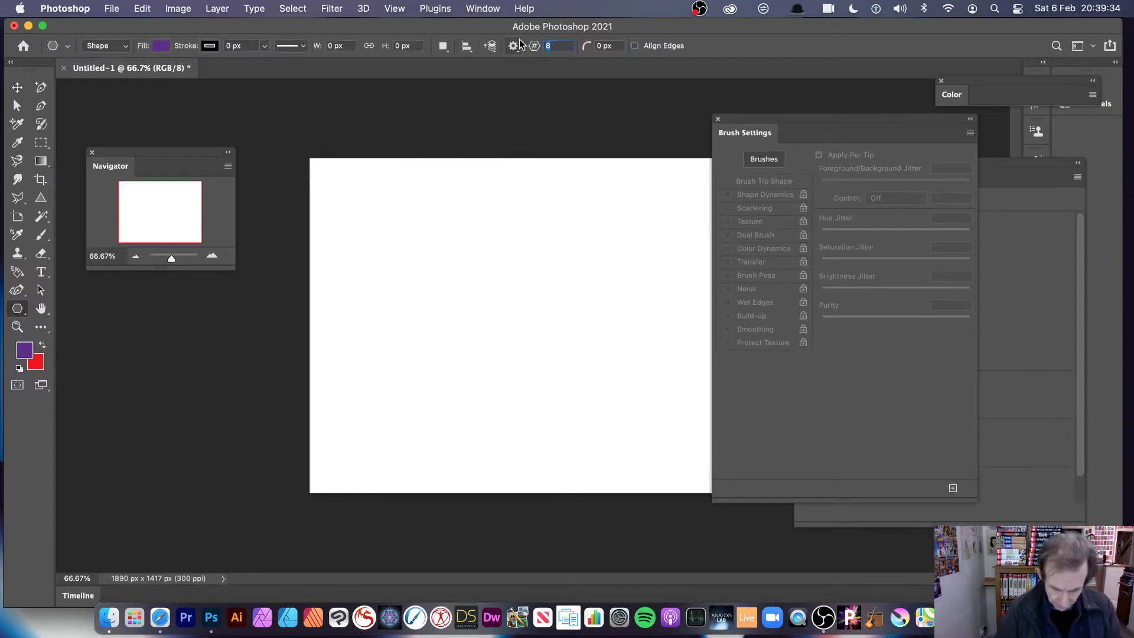
type("20")
key("Return")
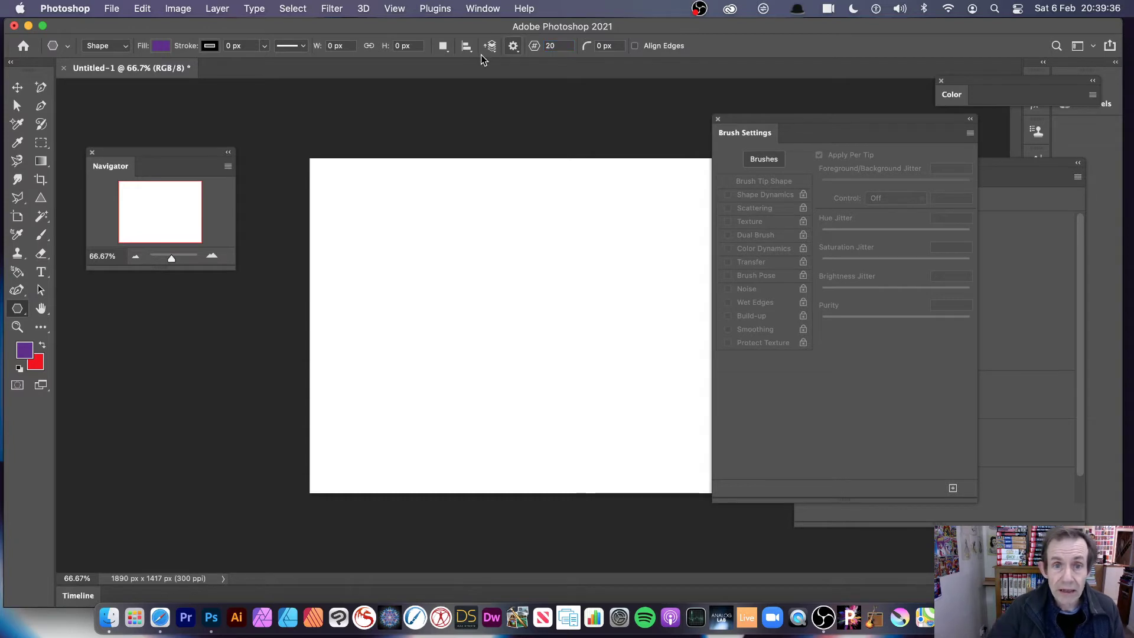
left_click(514, 51)
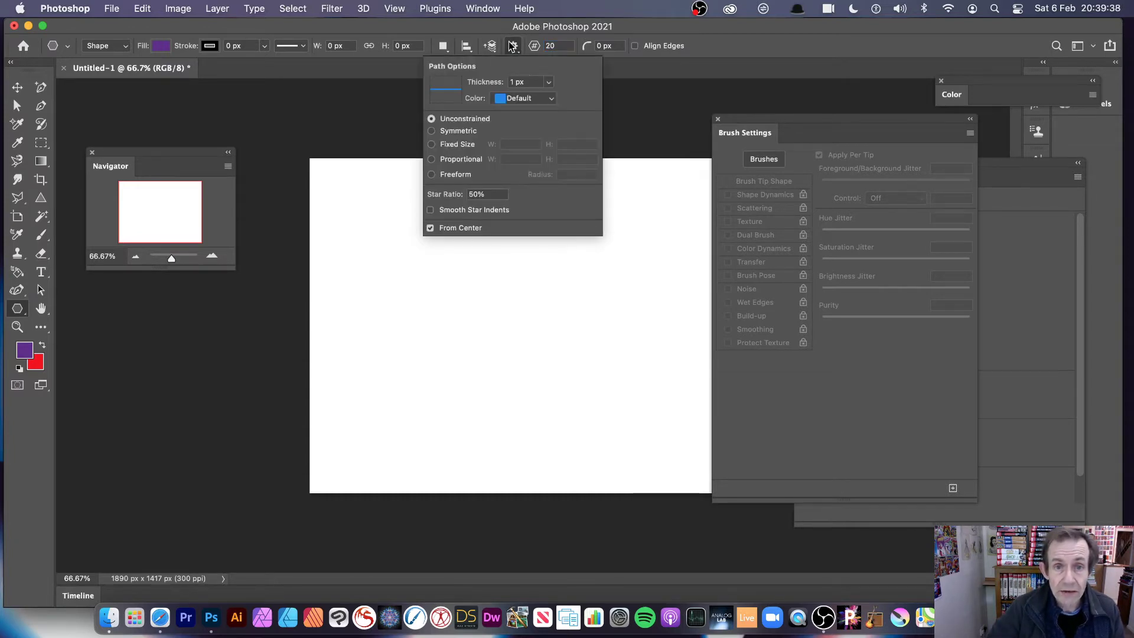
left_click(493, 194)
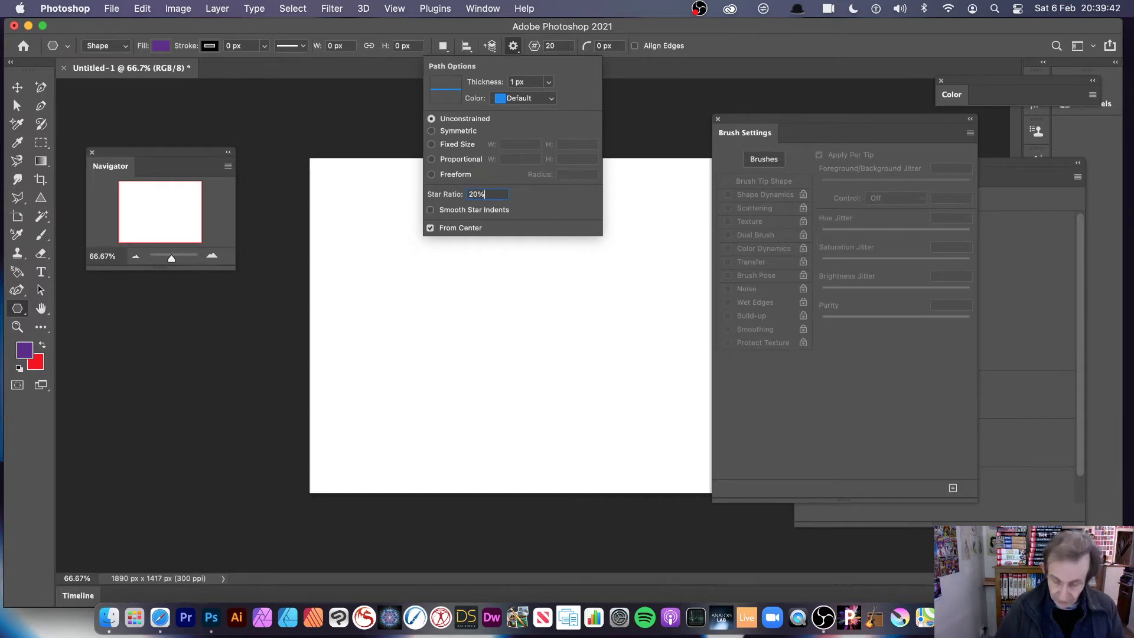
key("Return")
- Draw a 20-pointed star about 1233 × 1213 px around the canvas centre and fill it with mid-grey
left_click_drag(511, 310, 655, 453)
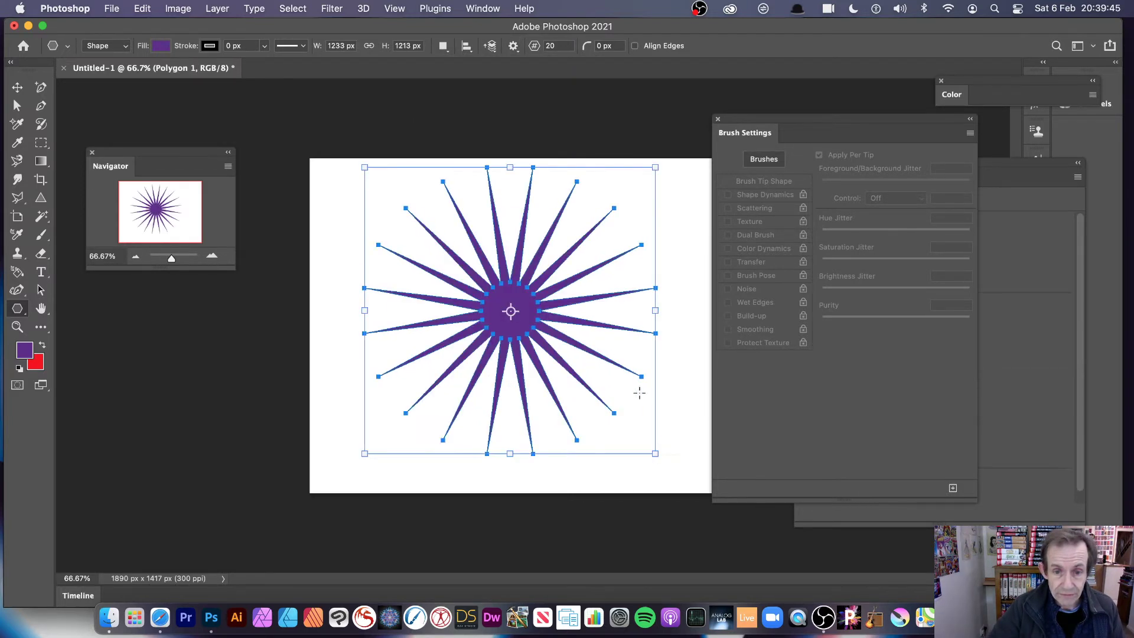
left_click(161, 46)
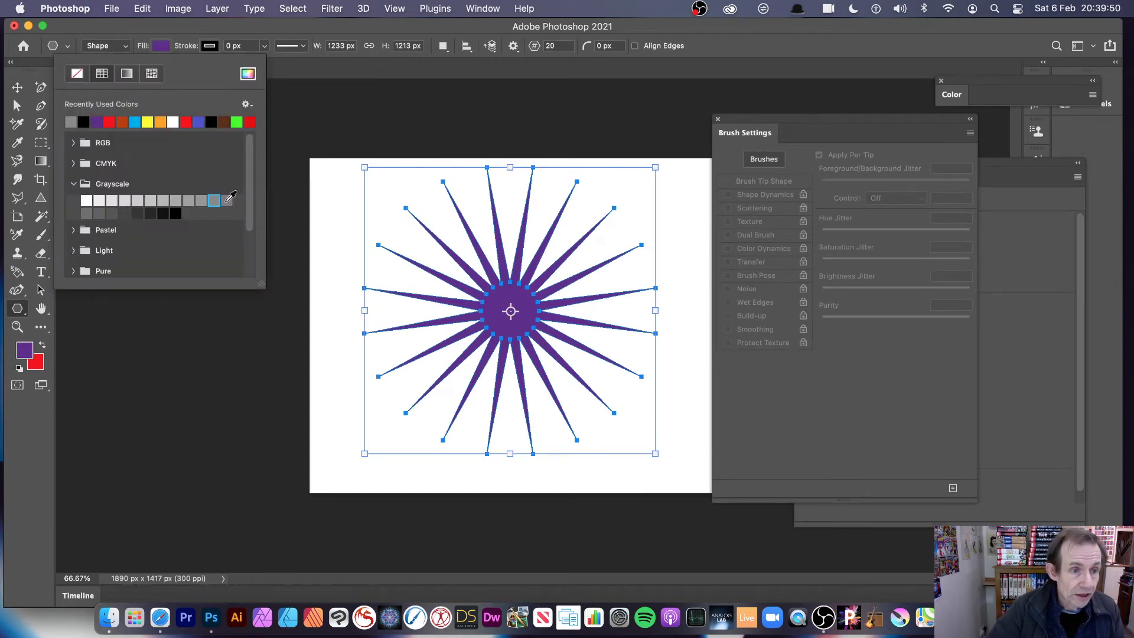
left_click(214, 200)
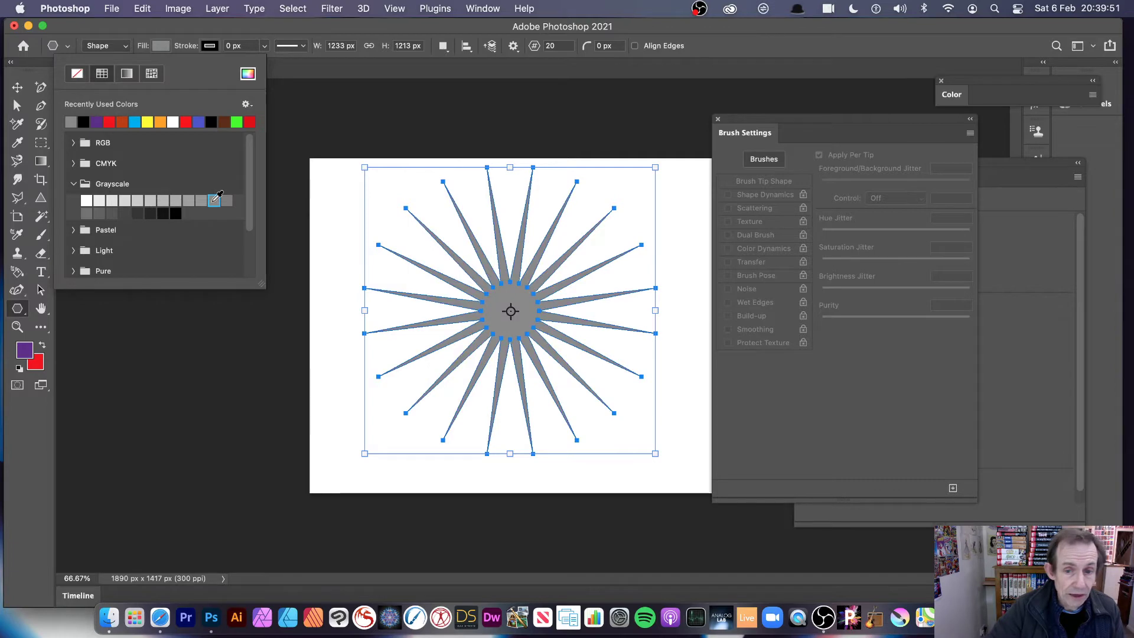
- Set the 20-pointed star's black stroke to about 15.6 px and select the star with the Move tool
left_click(264, 46)
left_click_drag(271, 65, 275, 66)
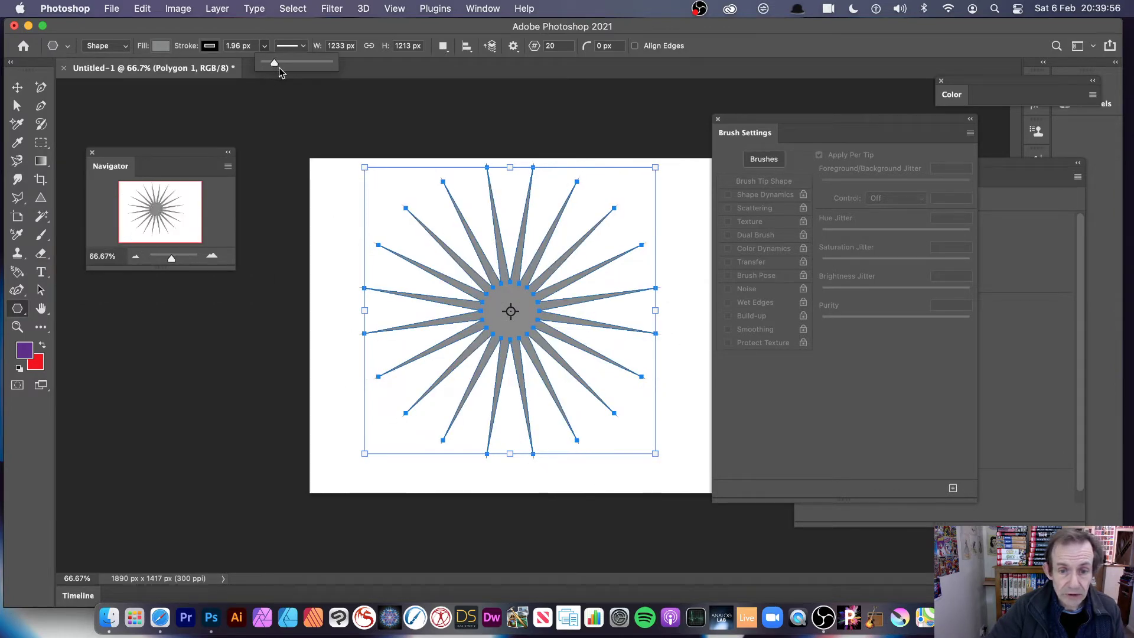
left_click(277, 66)
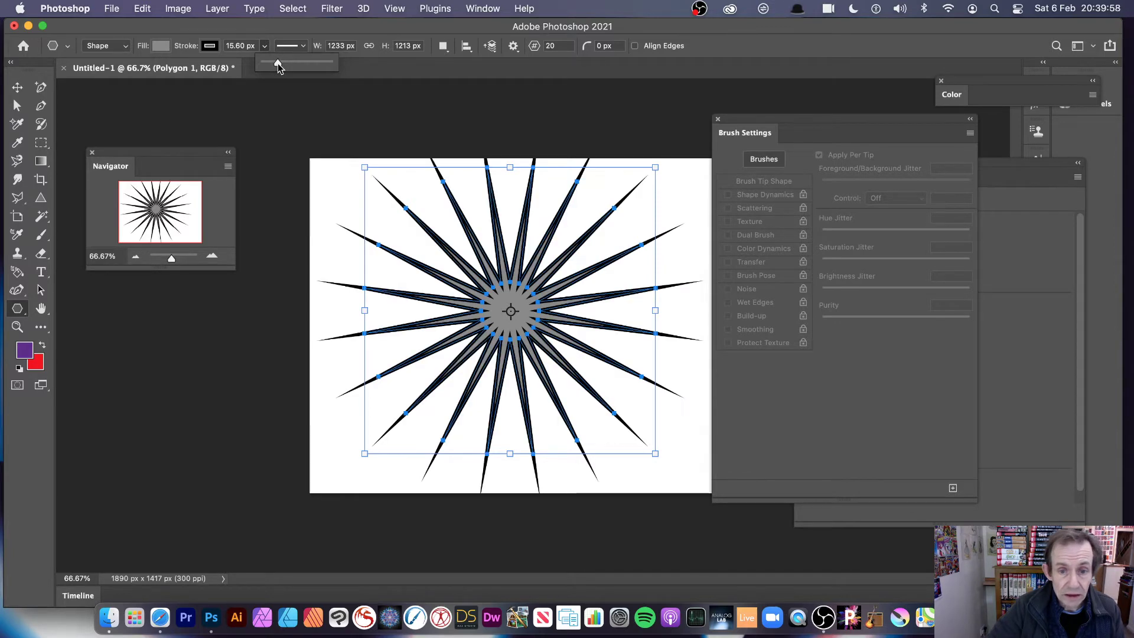
key("v")
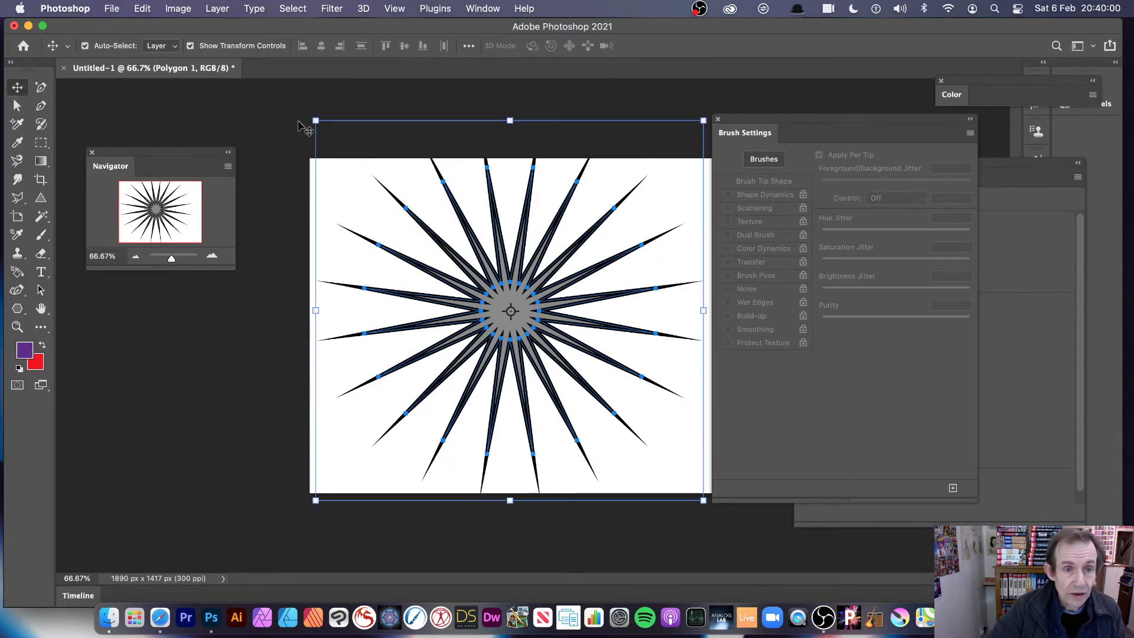
left_click(368, 185)
left_click(508, 311)
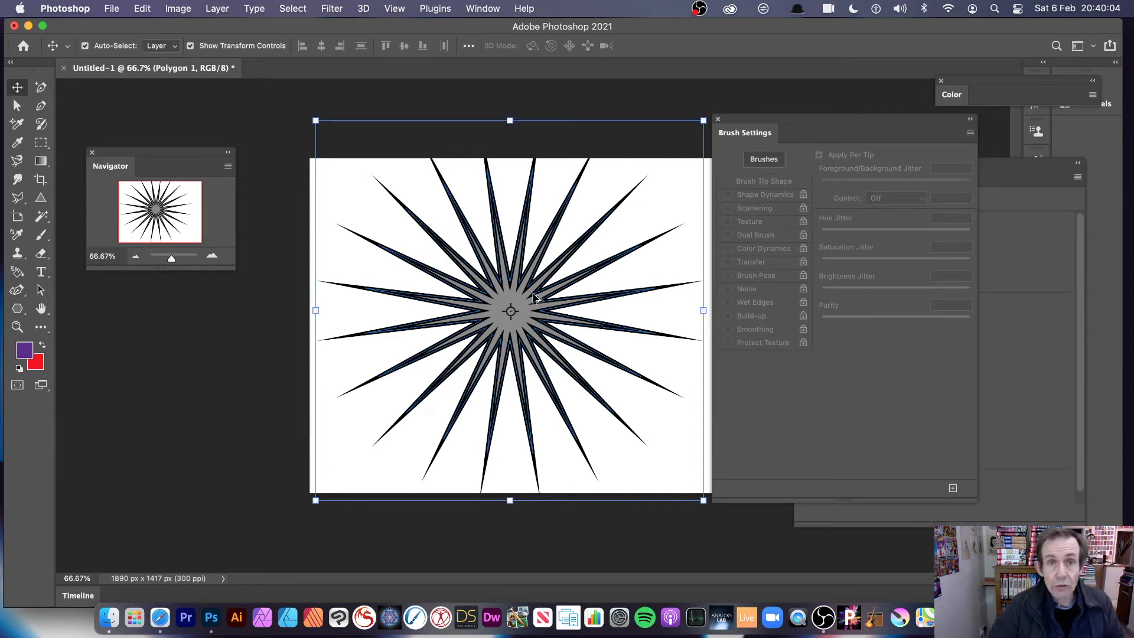
- Duplicate the 20-pointed star, scale the copy to about 73% × 71%, rotate it about 12.5°, and centre it over the original
left_click_drag(511, 295, 587, 266)
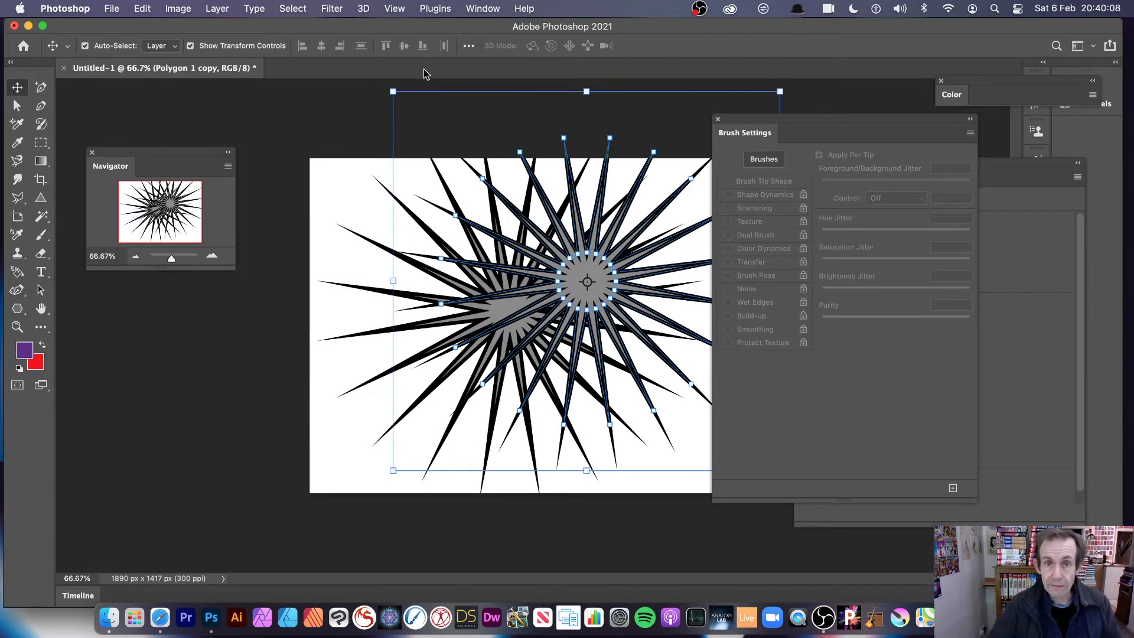
left_click_drag(393, 92, 493, 209)
left_click_drag(654, 330, 434, 338)
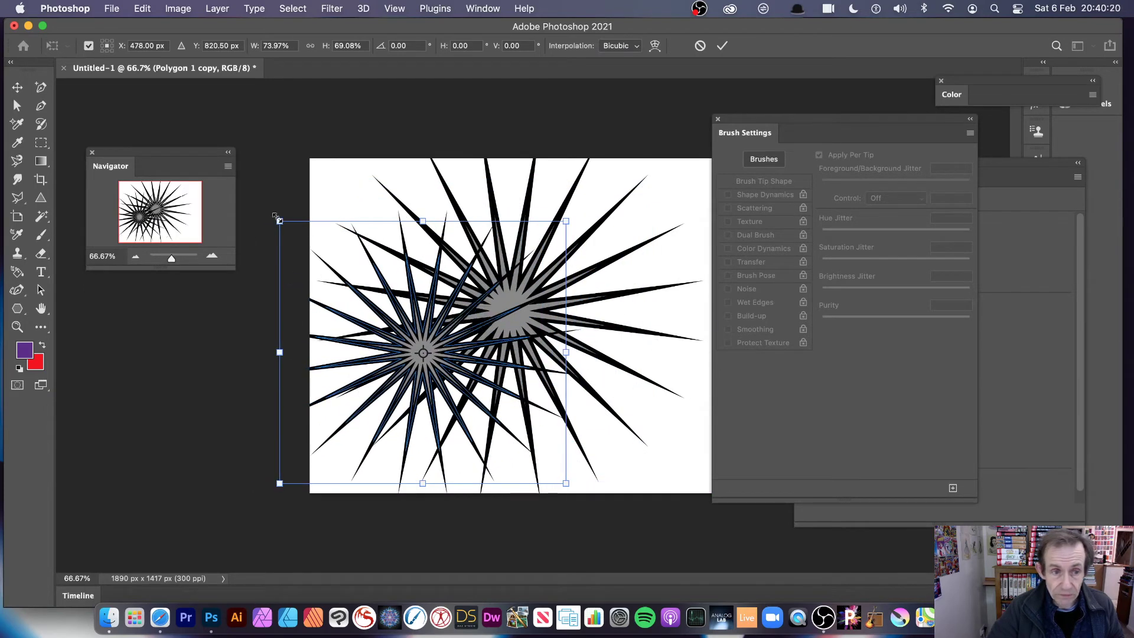
mouse_move(275, 216)
left_mouse_down()
mouse_move(324, 234)
mouse_move(317, 240)
mouse_move(280, 213)
left_mouse_up()
left_click_drag(423, 324, 516, 277)
left_click_drag(664, 154, 711, 174)
left_click_drag(515, 288, 515, 297)
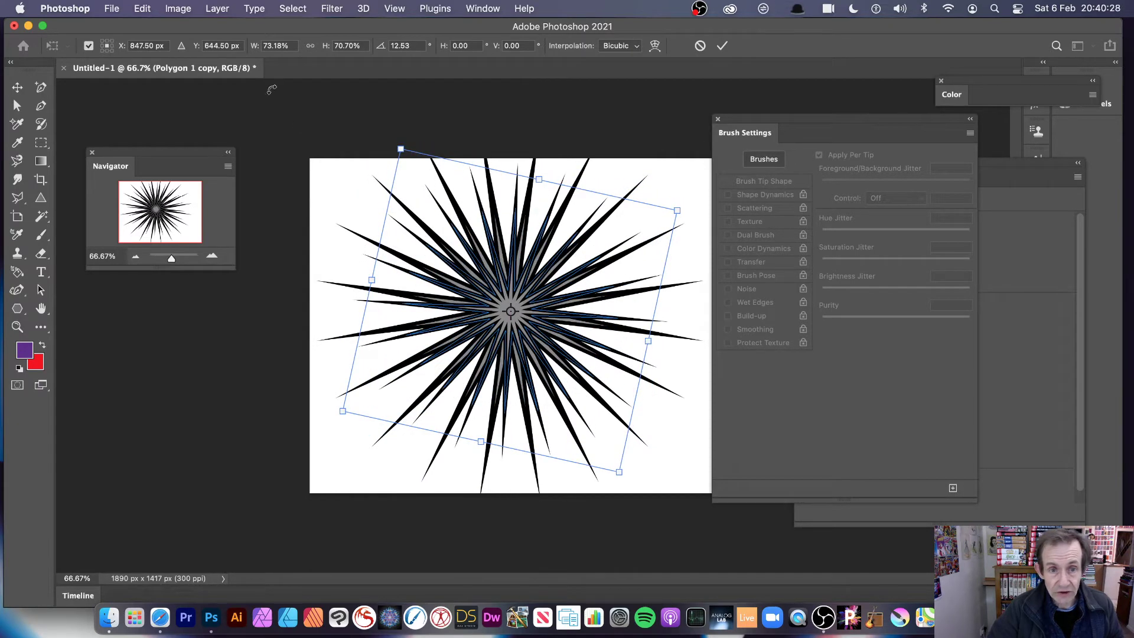
left_click(722, 45)
left_click(264, 142)
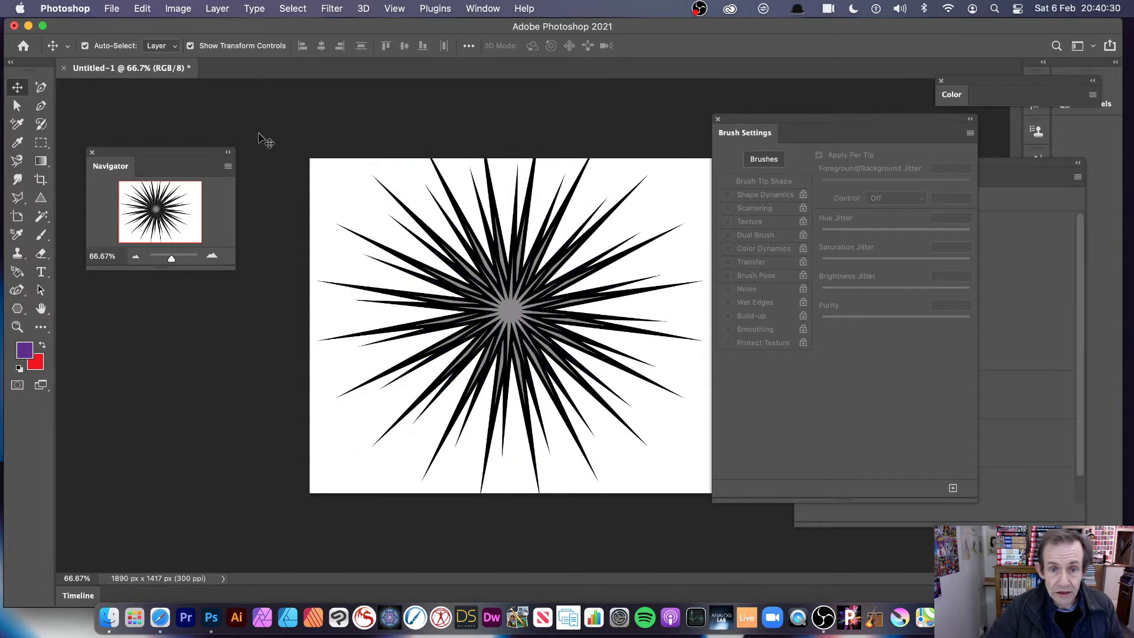
- Scale both stars together to about 83% × 81% inside the canvas and delete the larger star
left_click_drag(307, 145, 707, 505)
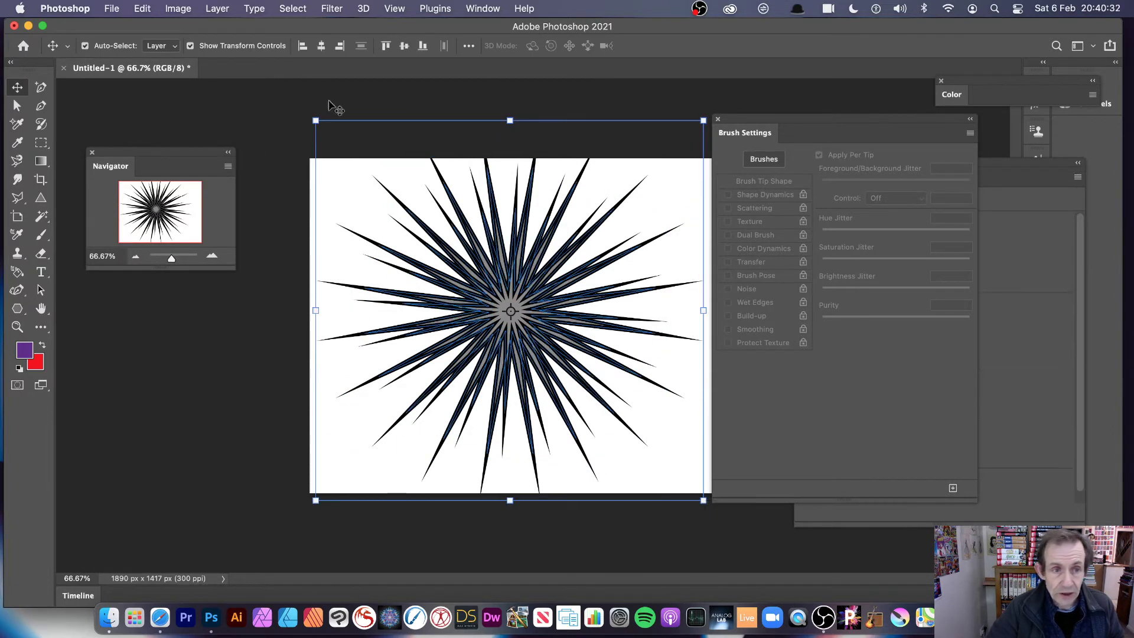
left_click_drag(316, 121, 360, 178)
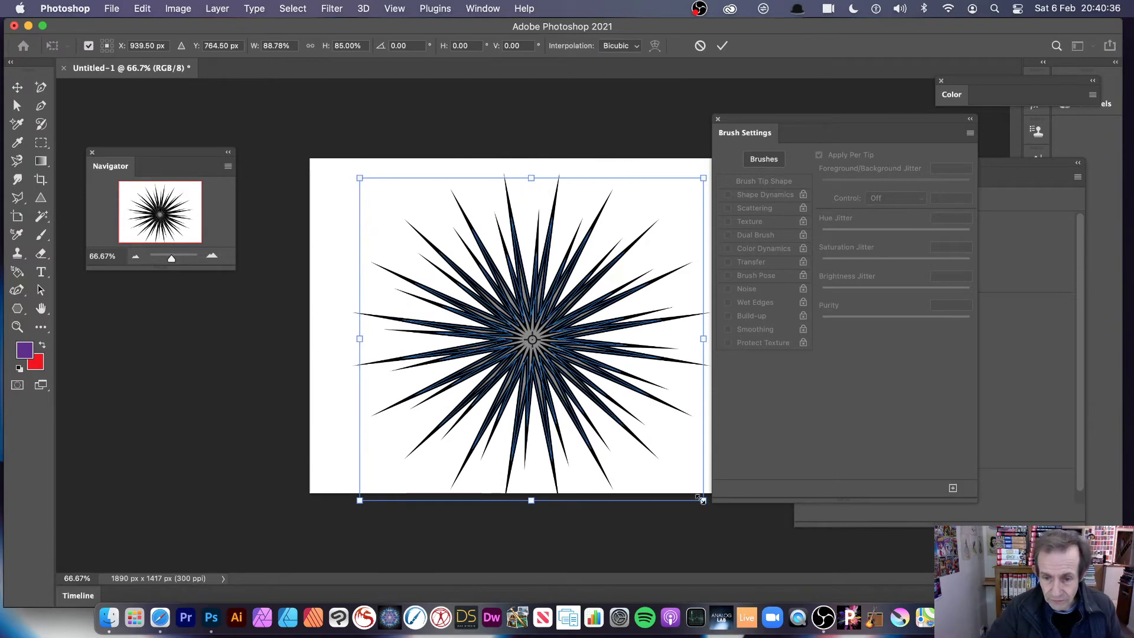
left_click_drag(702, 500, 681, 485)
mouse_move(540, 327)
left_mouse_down()
mouse_move(555, 313)
mouse_move(546, 320)
left_mouse_up()
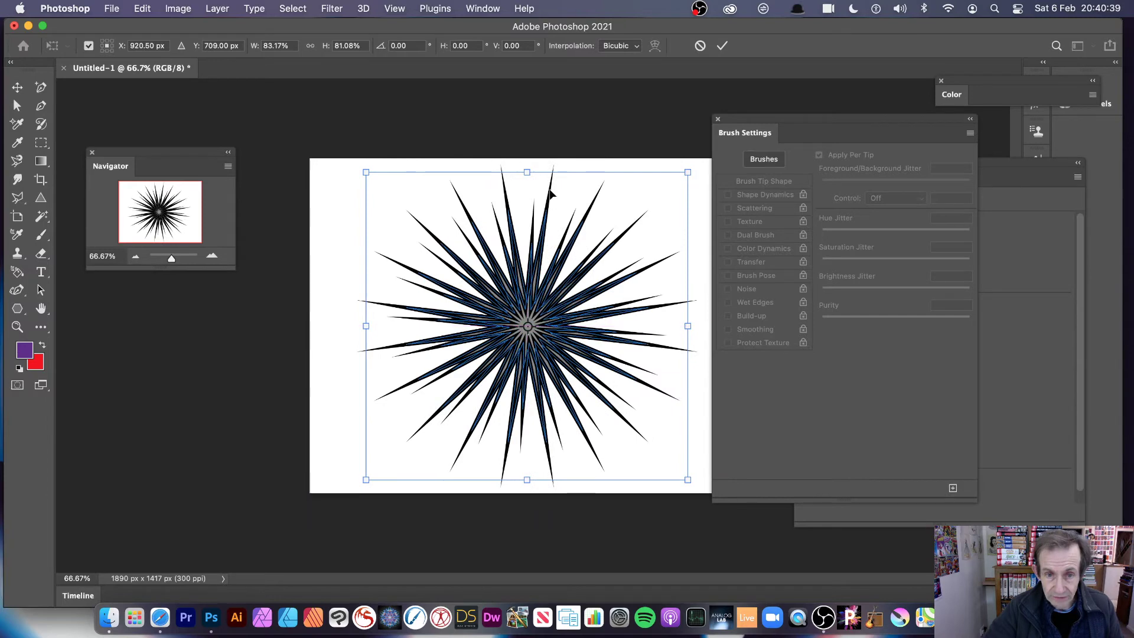
left_click(722, 45)
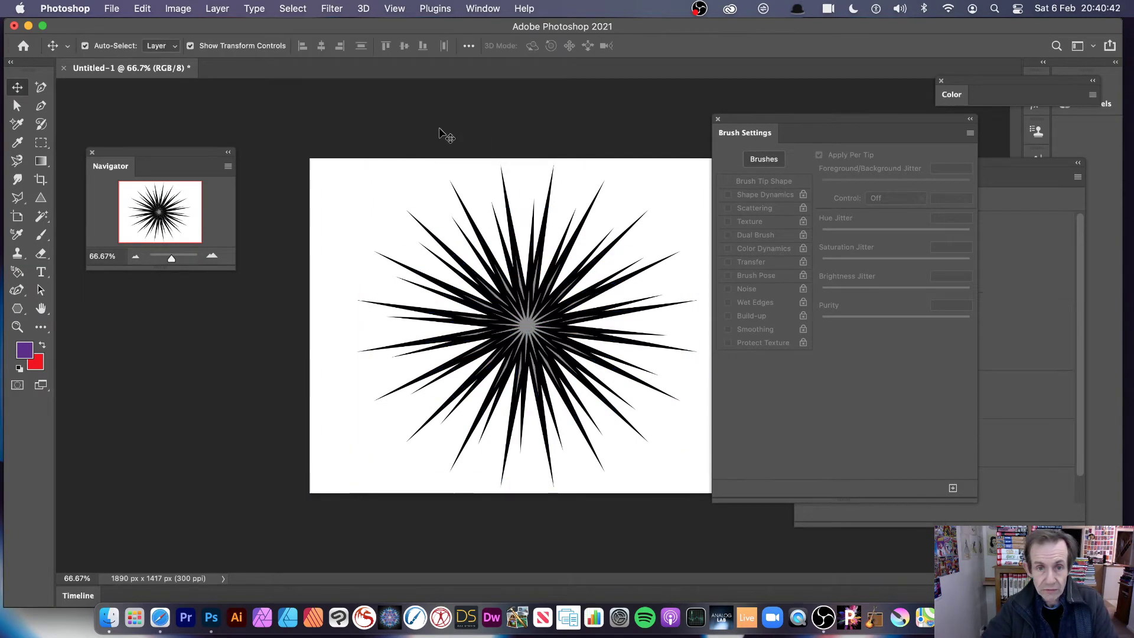
key("Delete")
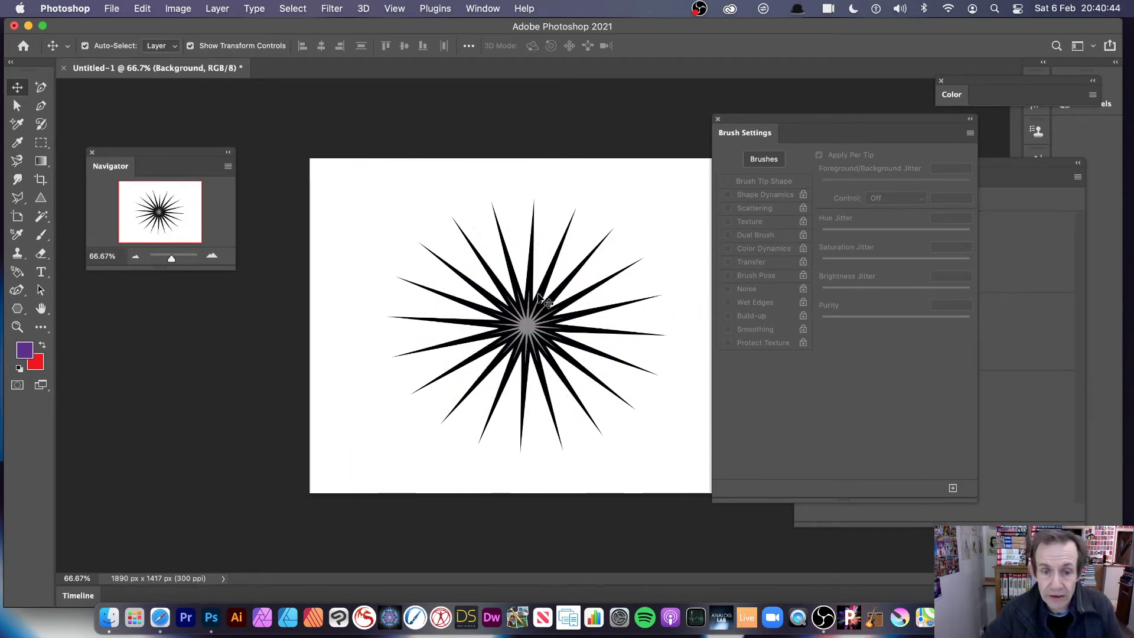
- Add a drop shadow to the remaining star with 77% opacity, 90° angle, 125 px distance, 10% spread and 37 px size, and nudge it up-left
left_click(525, 315)
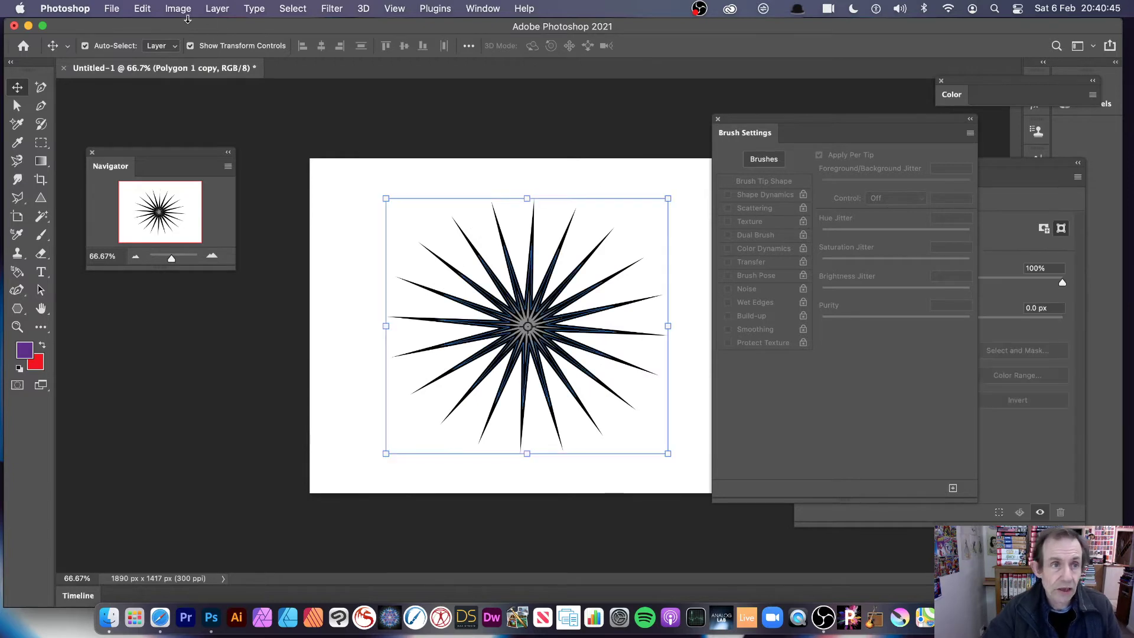
left_click(225, 9)
mouse_move(246, 146)
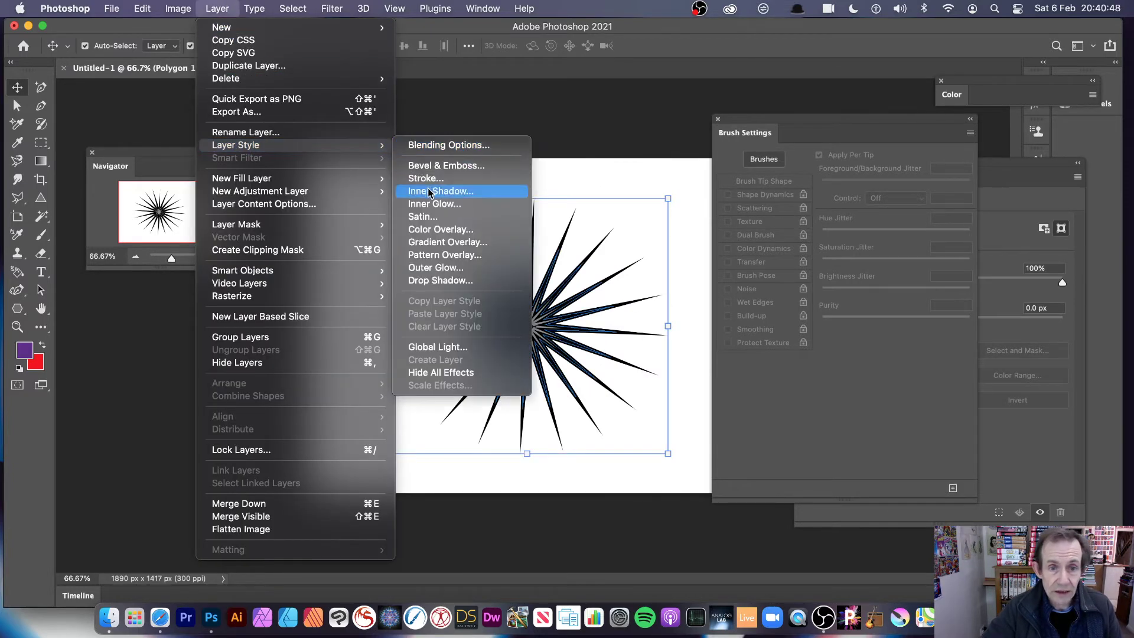
left_click(446, 281)
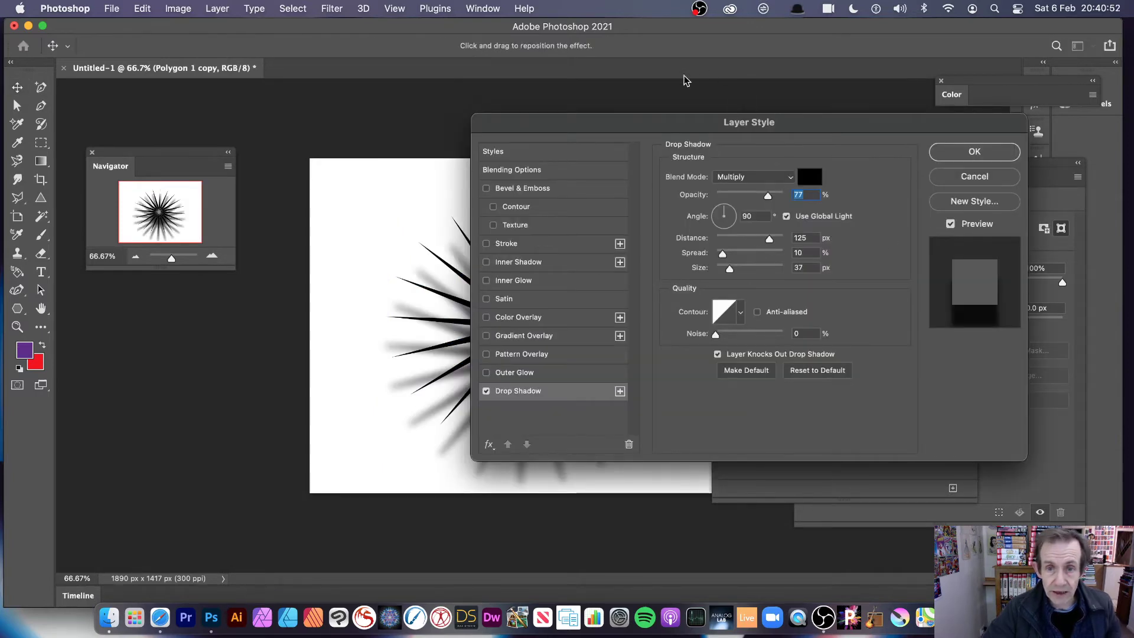
left_click_drag(629, 122, 554, 115)
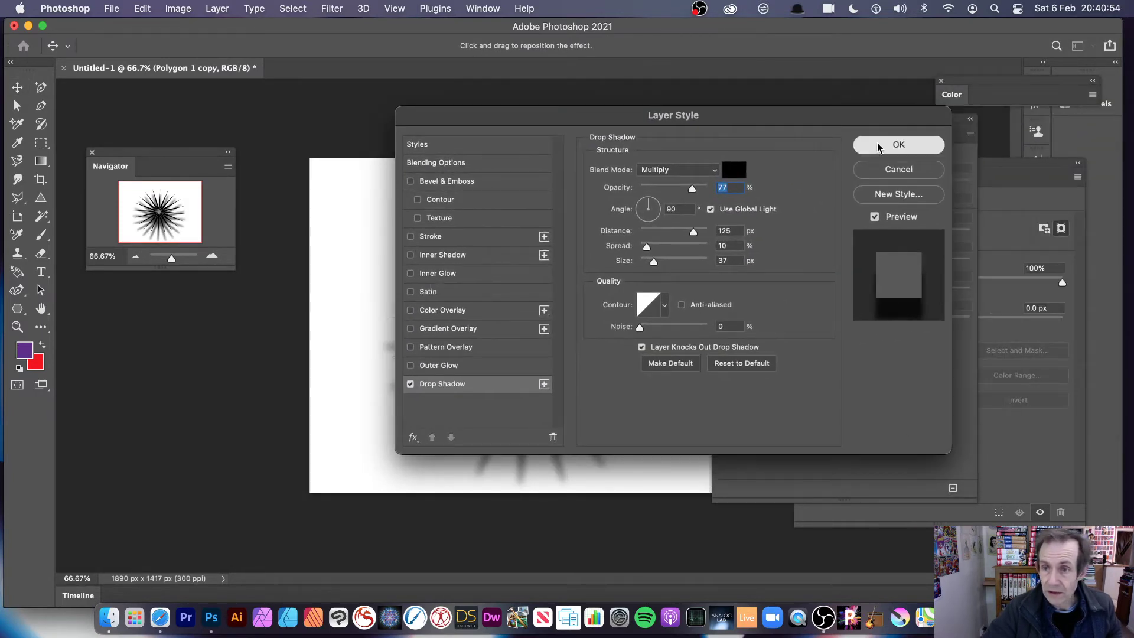
left_click(897, 144)
left_click_drag(543, 310, 518, 302)
- Define the shadowed star as a brush preset named Sampled Brush 838 and clear the star from the canvas
left_click(143, 8)
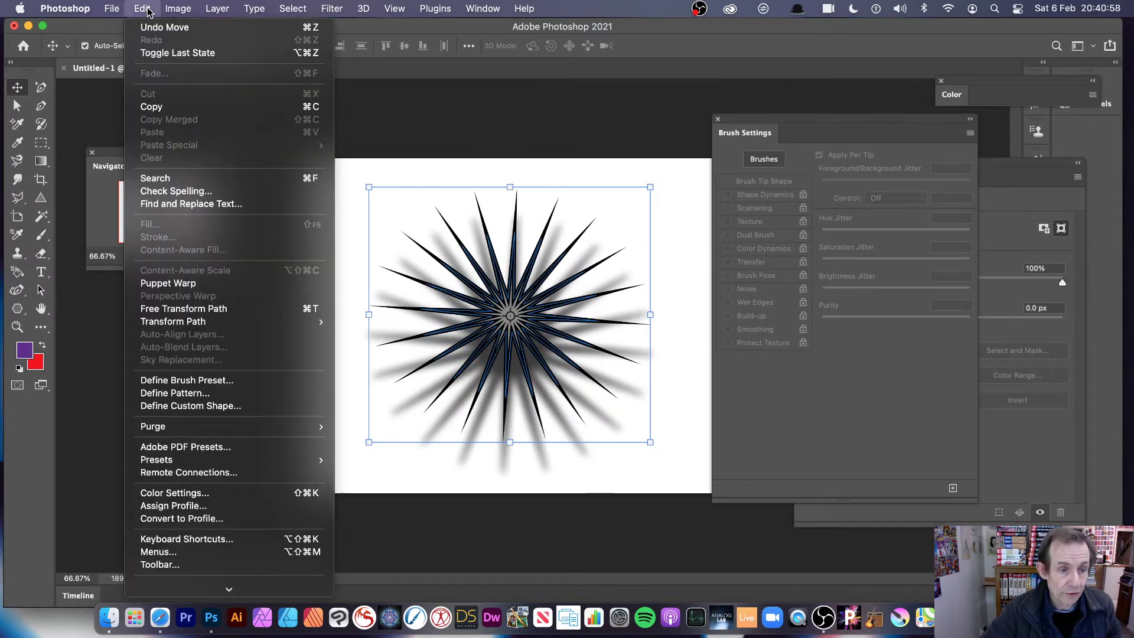
left_click(207, 380)
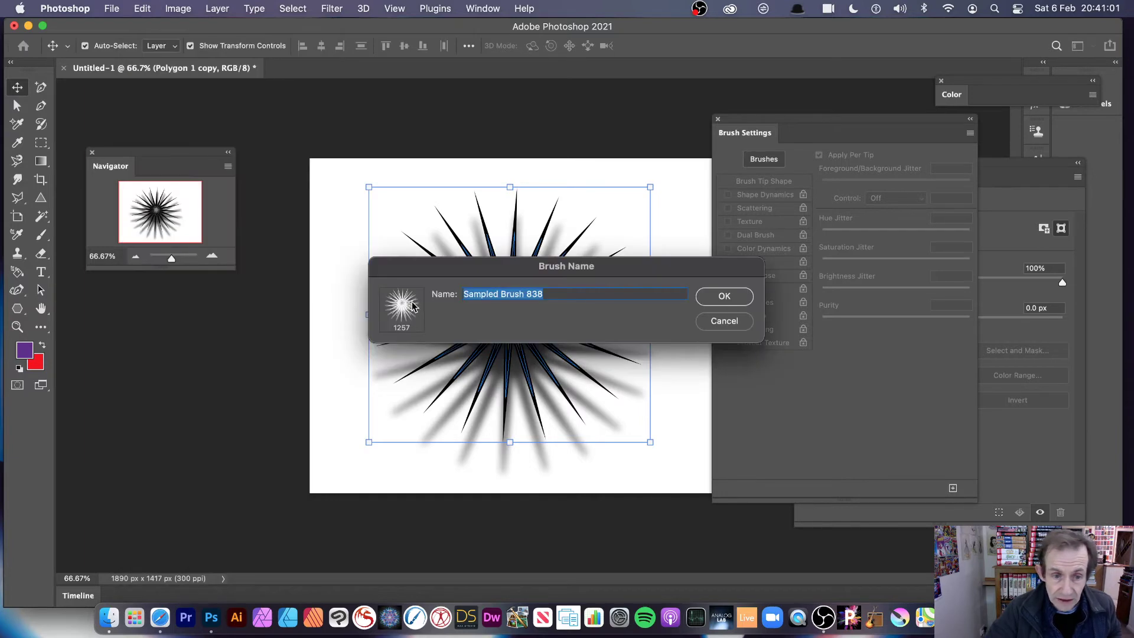
left_click(725, 297)
key("BackSpace")
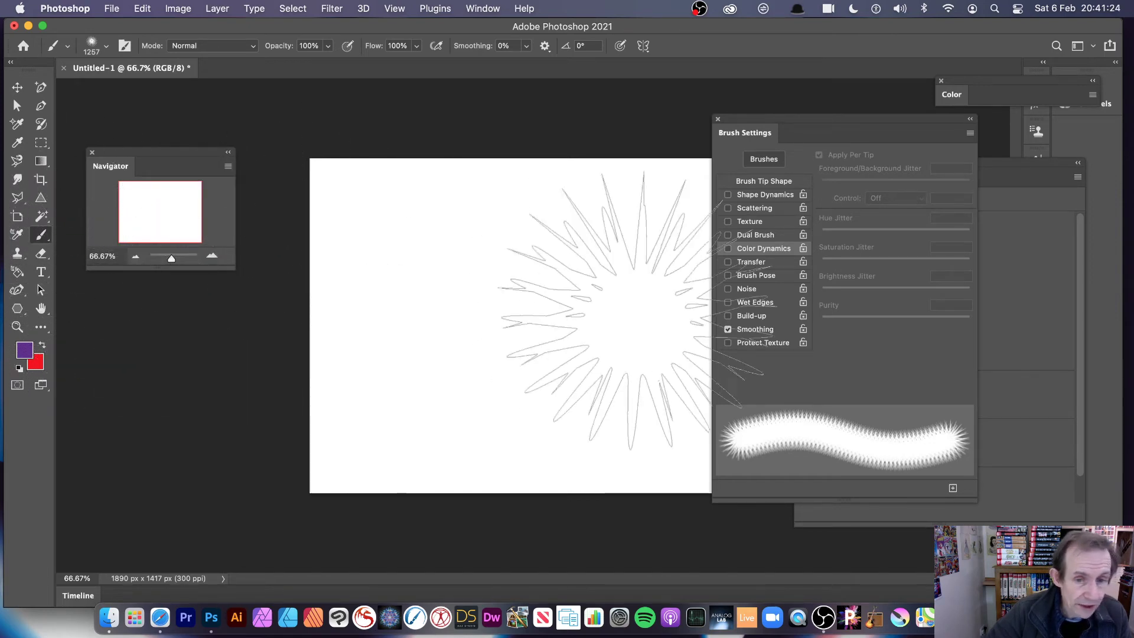
- Try a purple stroke across the canvas with the full-size shadowed star brush and undo it
mouse_move(506, 319)
left_mouse_down()
mouse_move(536, 327)
mouse_move(618, 345)
mouse_move(642, 321)
mouse_move(626, 277)
left_mouse_up()
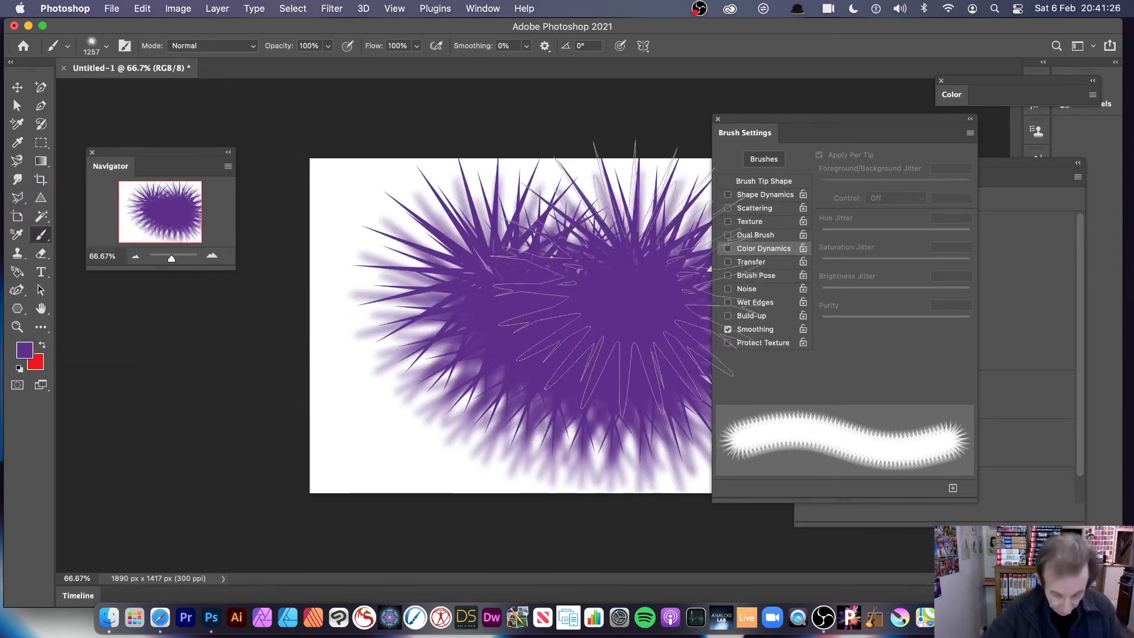
key("super+z")
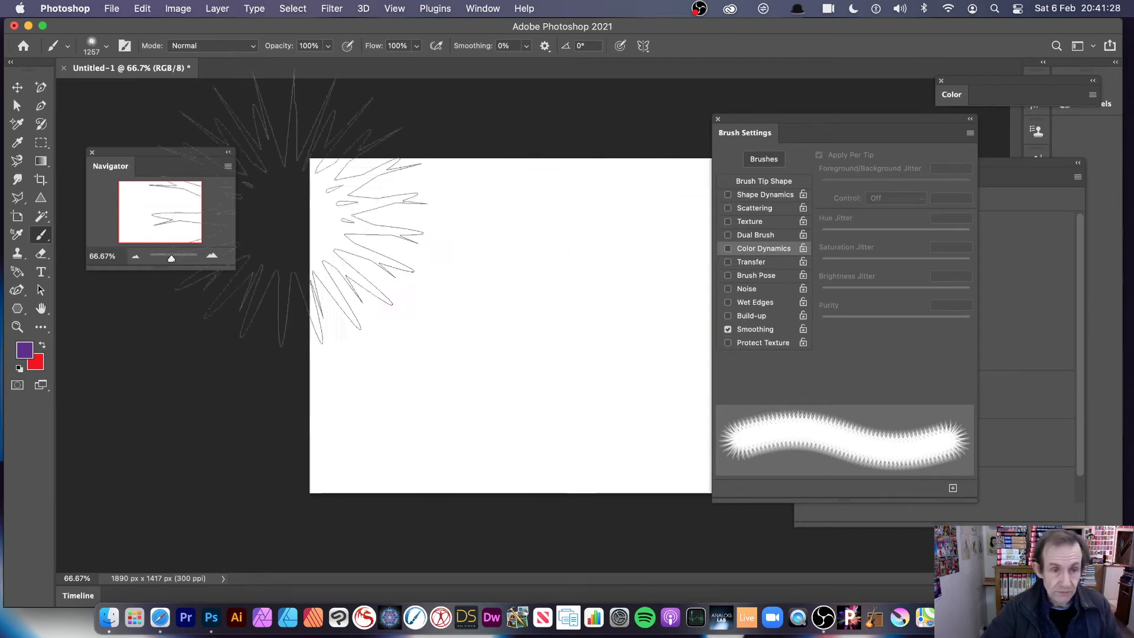
- Swap the foreground colour to red and set the star brush size to 412 px
left_click(43, 345)
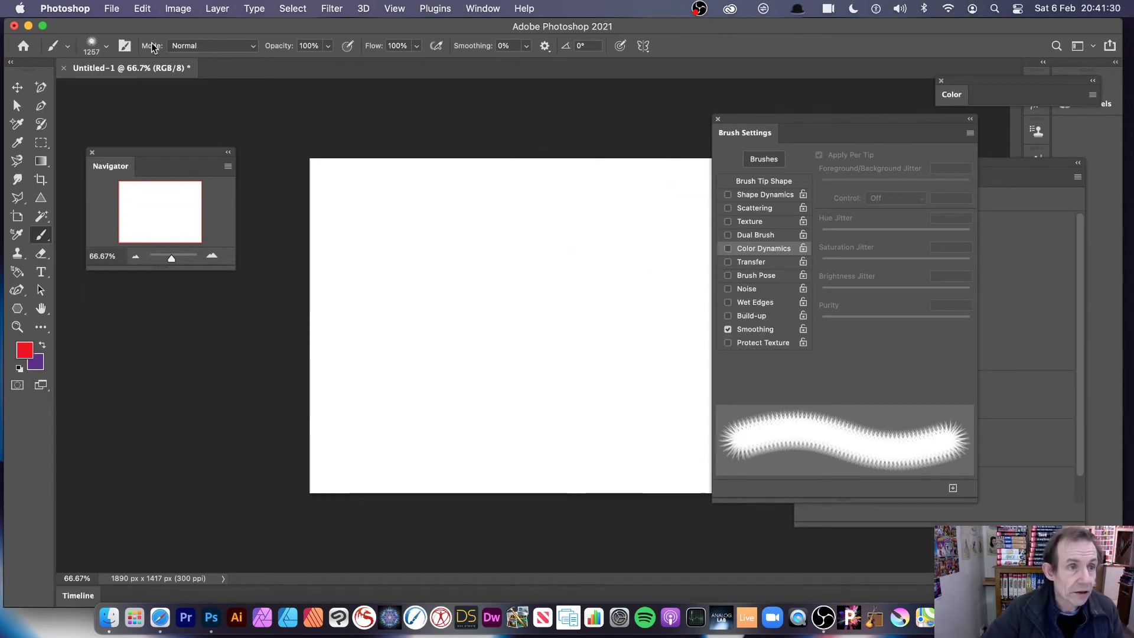
left_click(106, 47)
left_click_drag(169, 93, 160, 92)
key("Return")
- Paint a curved red test stroke with the resized star brush and undo it
left_click(385, 214)
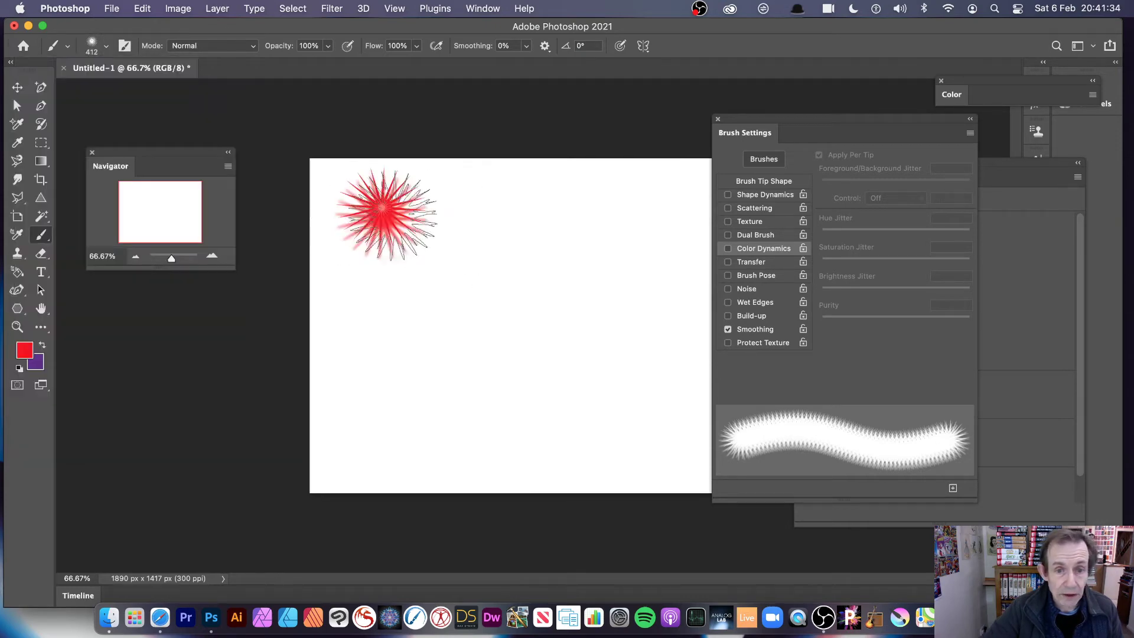
mouse_move(386, 214)
left_mouse_down()
mouse_move(574, 357)
mouse_move(644, 362)
mouse_move(608, 278)
mouse_move(516, 236)
left_mouse_up()
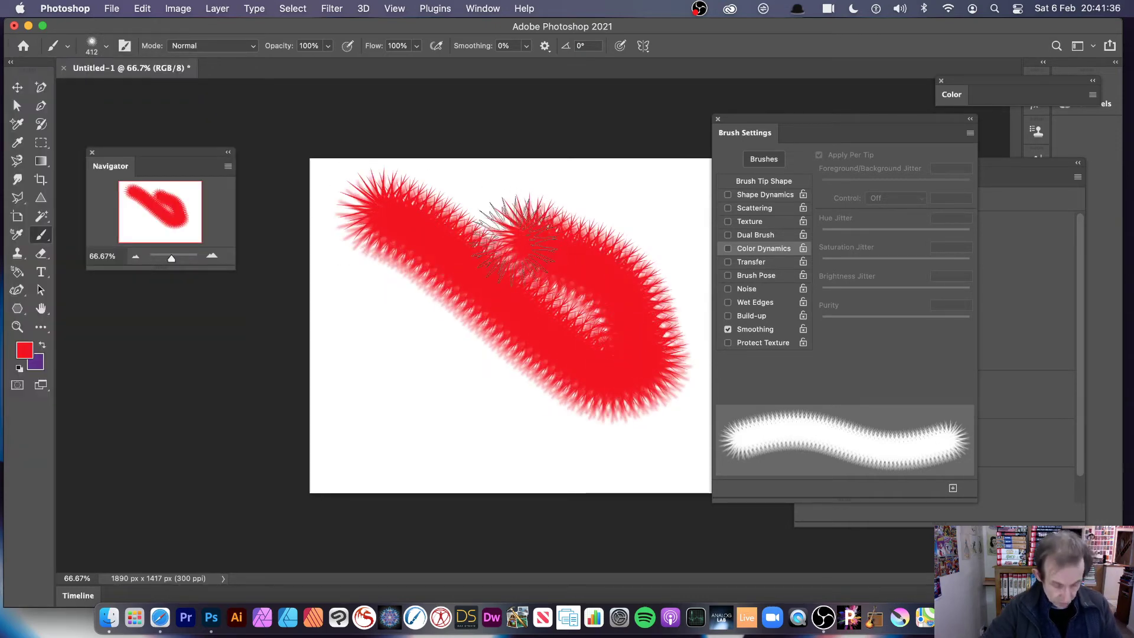
key("super+z")
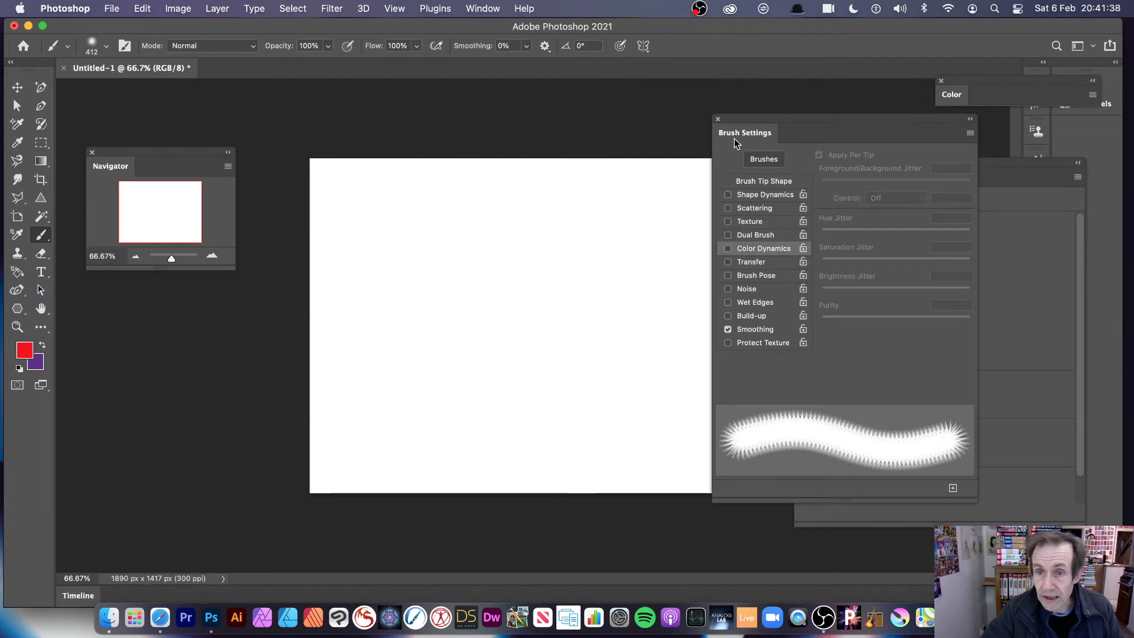
- Enable Shape Dynamics, set the brush tip spacing to 90%, and try the separated stars in a stroke that is undone
left_click(768, 195)
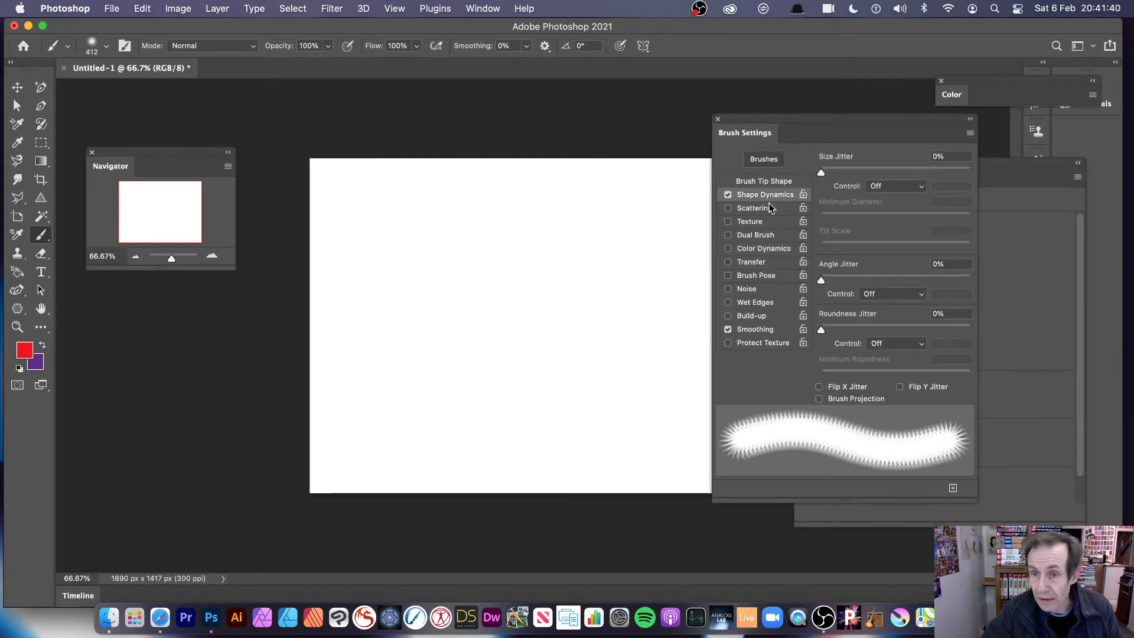
left_click(765, 182)
left_click_drag(855, 375, 887, 374)
mouse_move(399, 210)
left_mouse_down()
mouse_move(552, 284)
mouse_move(526, 392)
mouse_move(425, 313)
mouse_move(512, 322)
mouse_move(540, 199)
mouse_move(649, 358)
left_mouse_up()
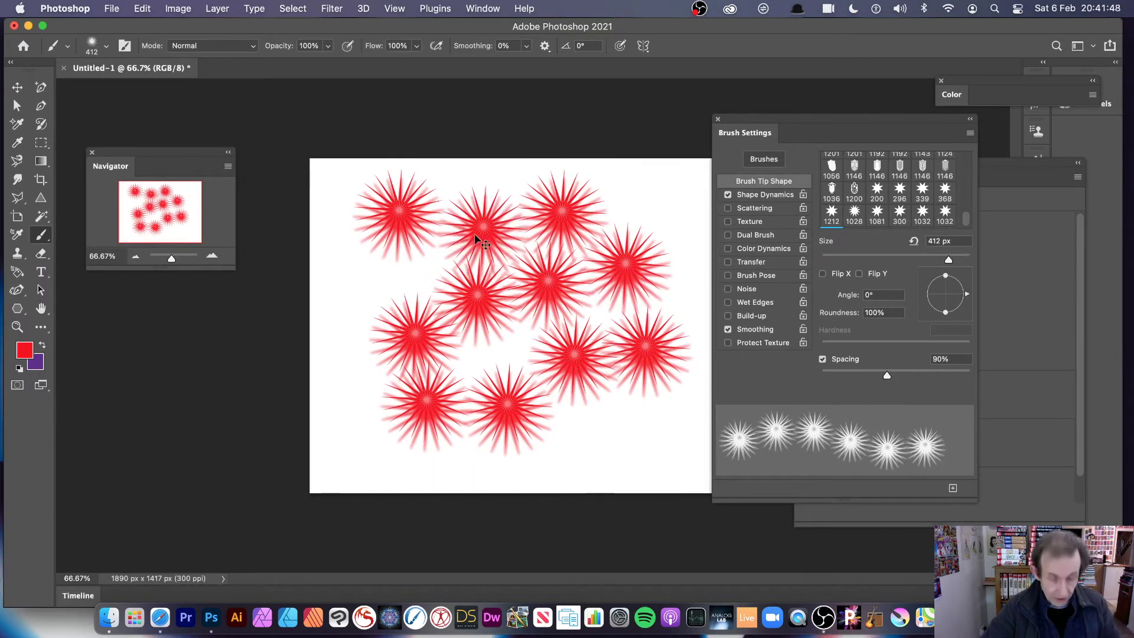
key("super+z")
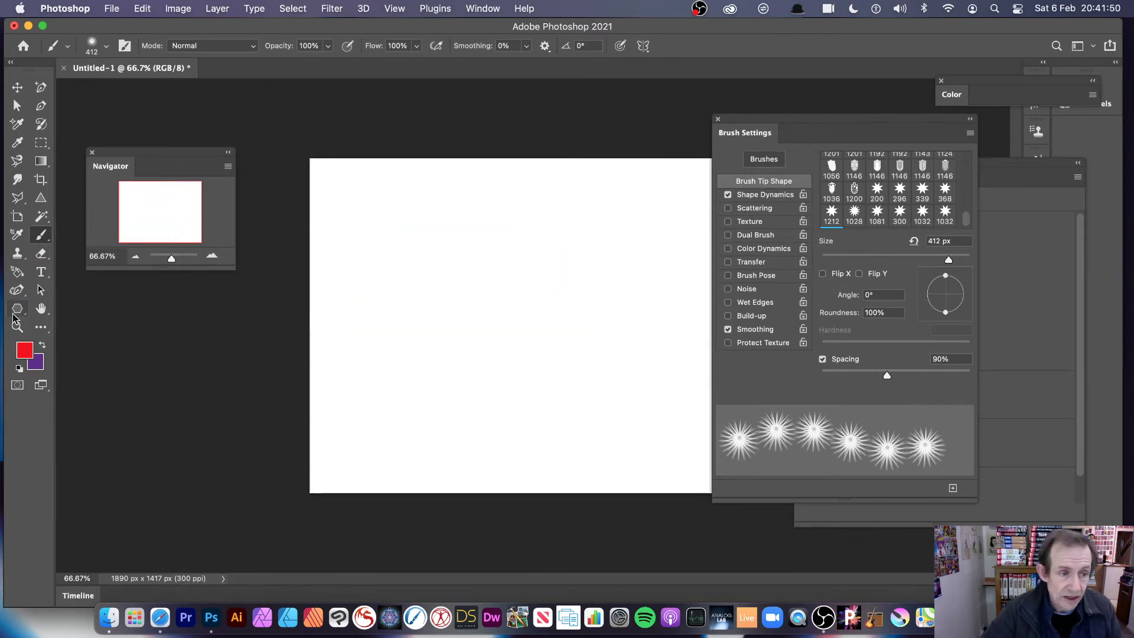
- Activate the Polygon tool and set its stroke width to about 0.88 px
left_click(18, 310)
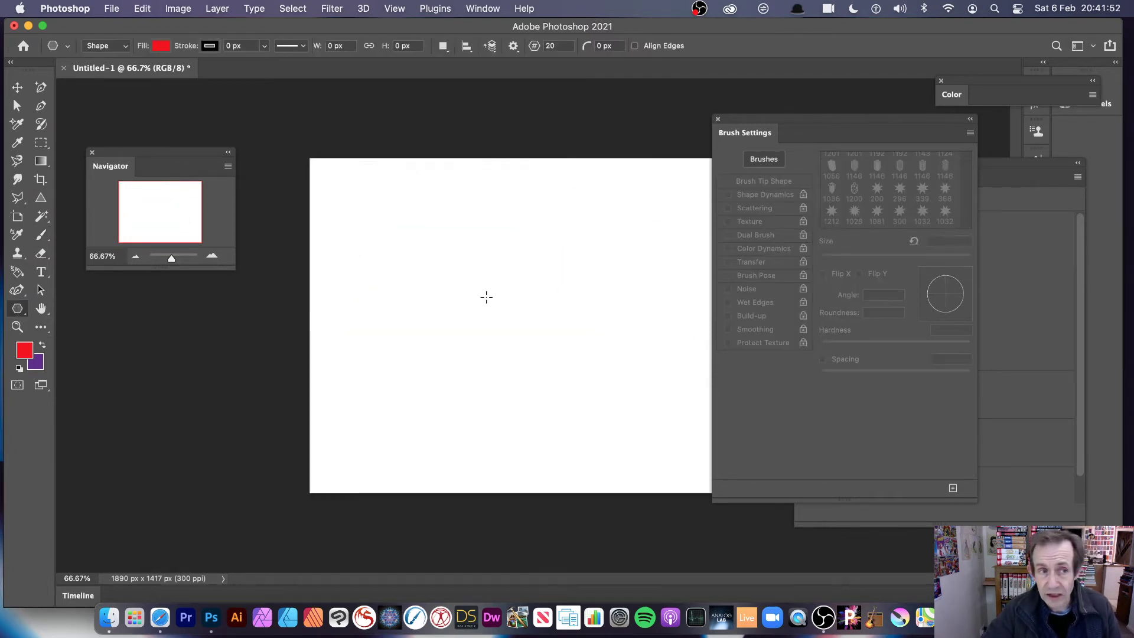
left_click(266, 47)
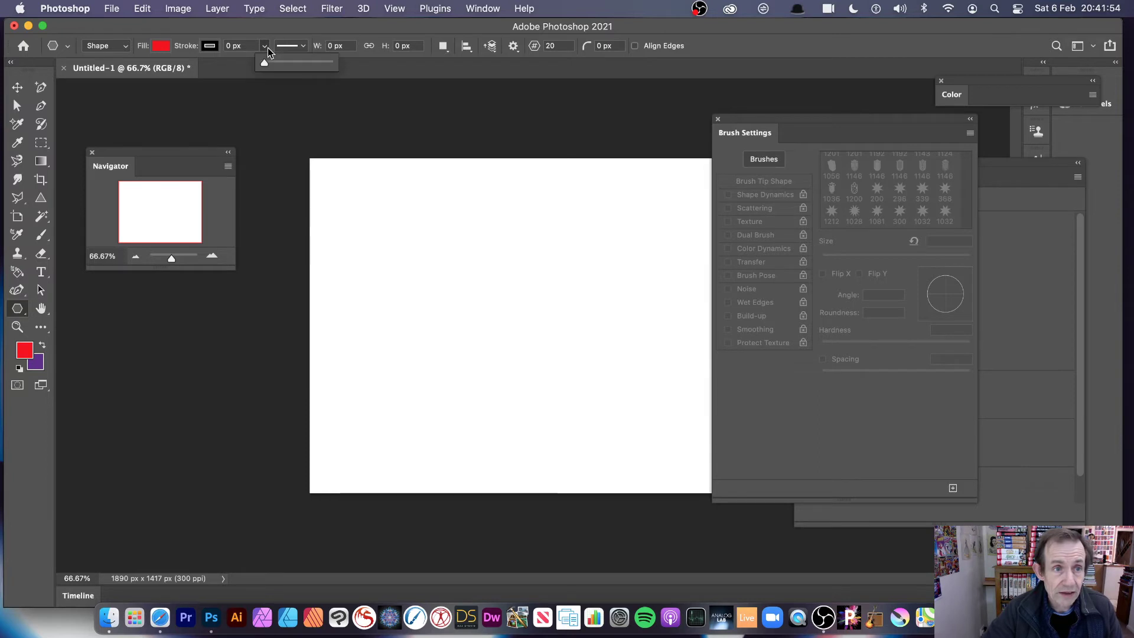
left_click_drag(277, 63, 274, 62)
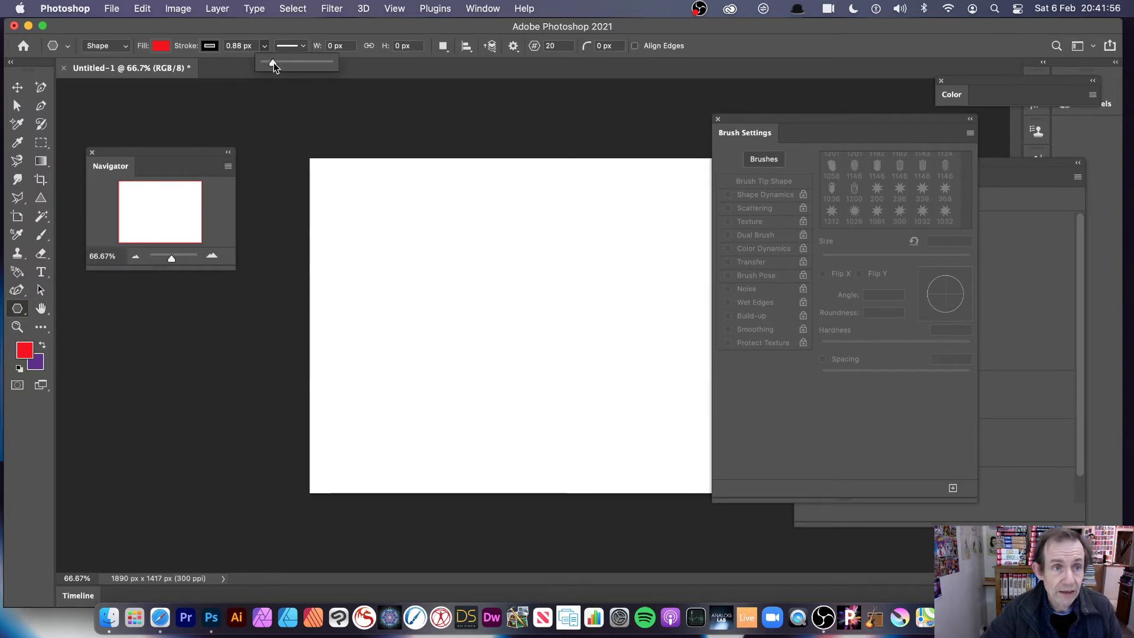
- Set the polygon fill to a mid-grey swatch from the Grayscale colours
left_click(155, 46)
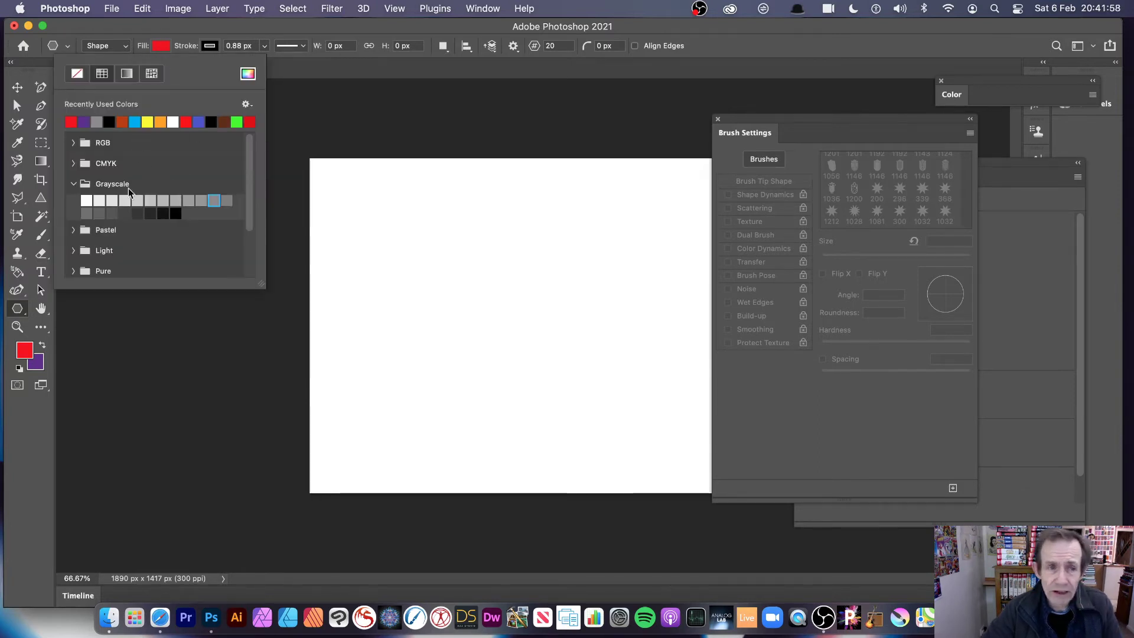
left_click(189, 198)
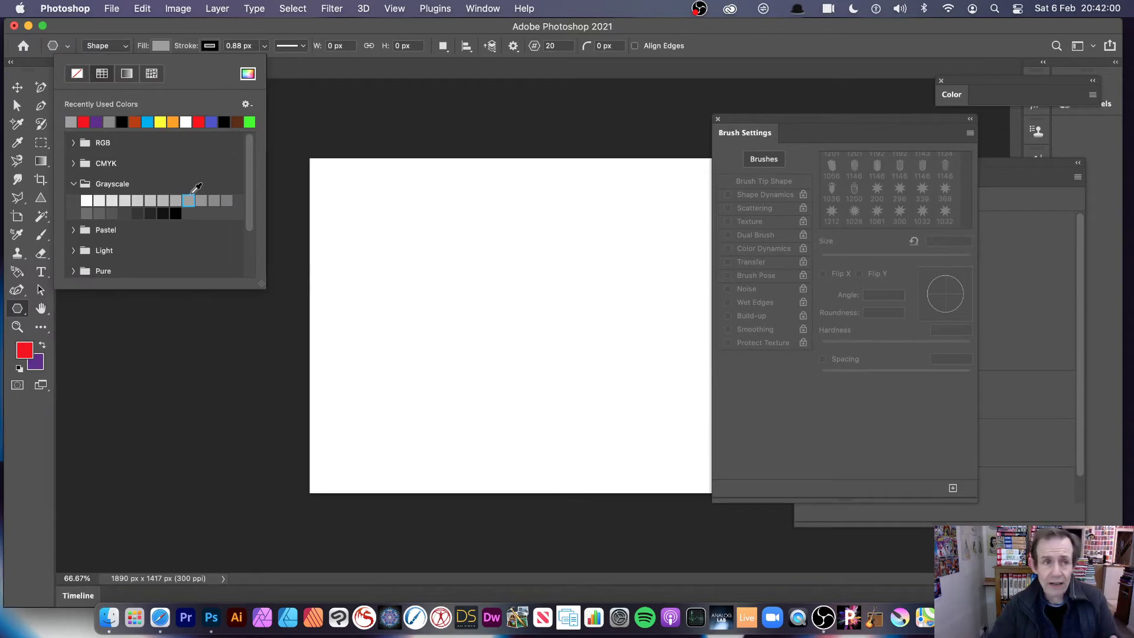
left_click(303, 30)
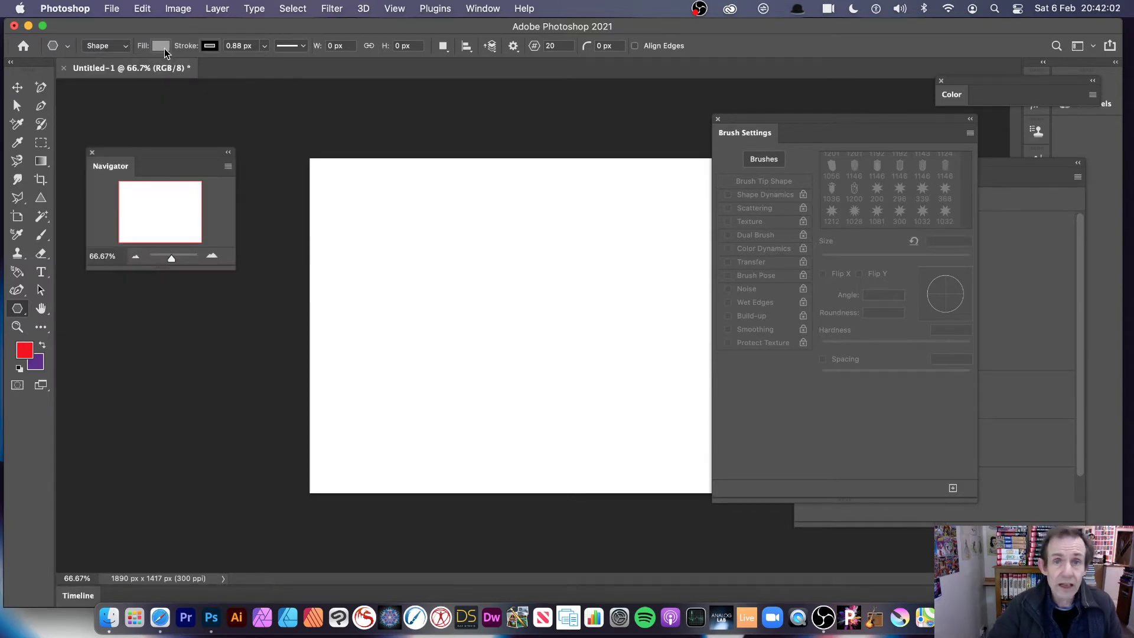
- Change the polygon fill to a linear black-to-white gradient at 90° and try it on a test shape that is undone
left_click(161, 45)
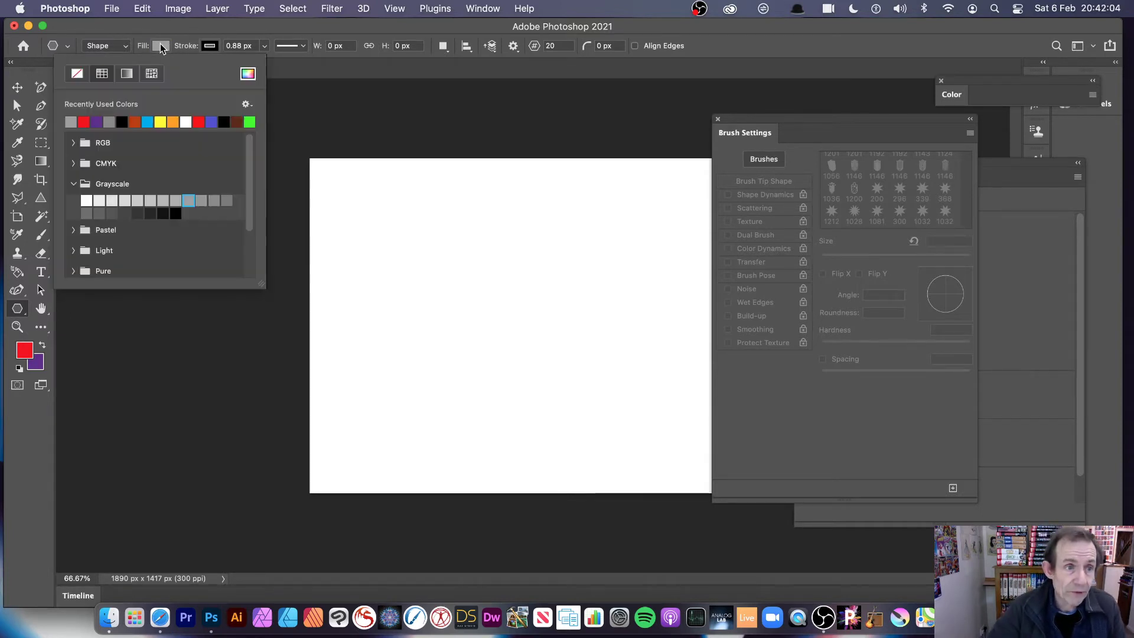
left_click(127, 73)
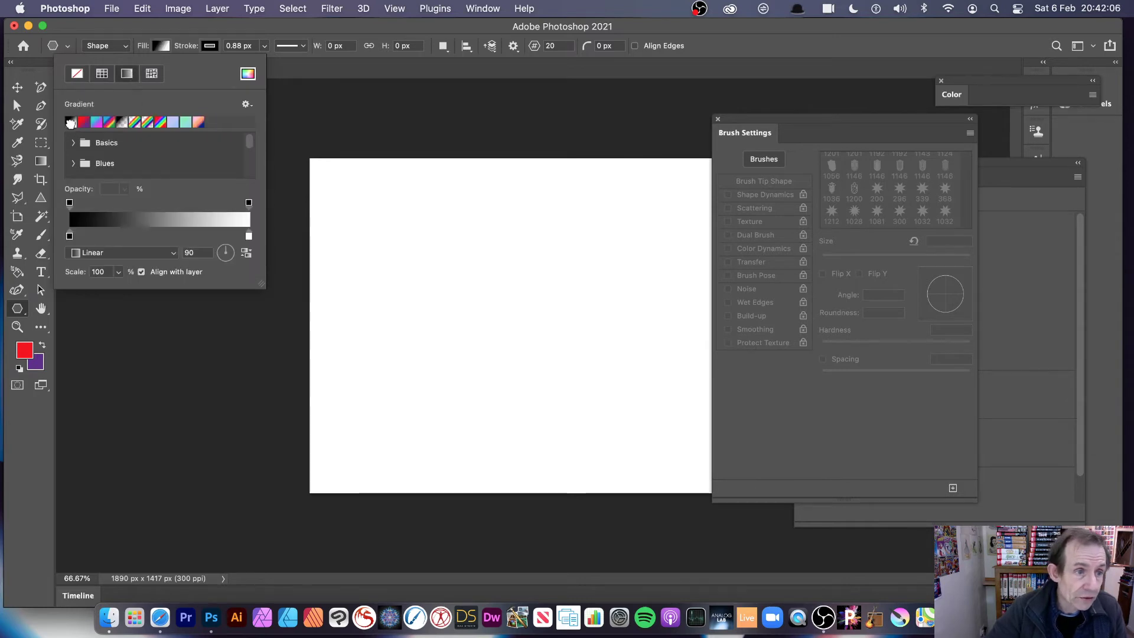
left_click(289, 35)
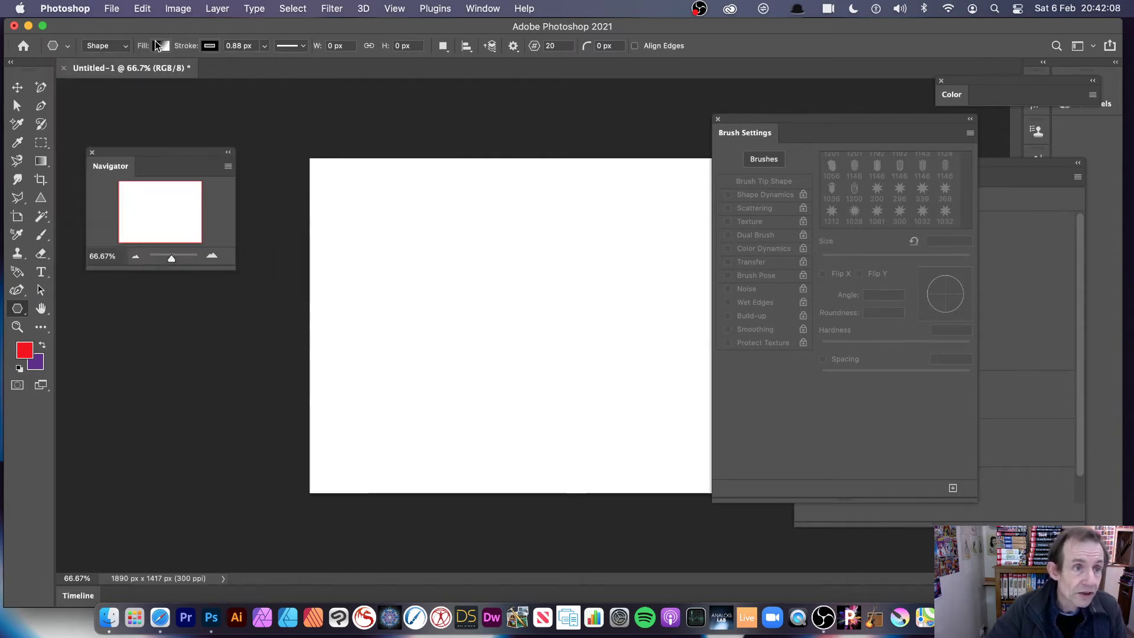
left_click_drag(506, 303, 623, 423)
key("super+z")
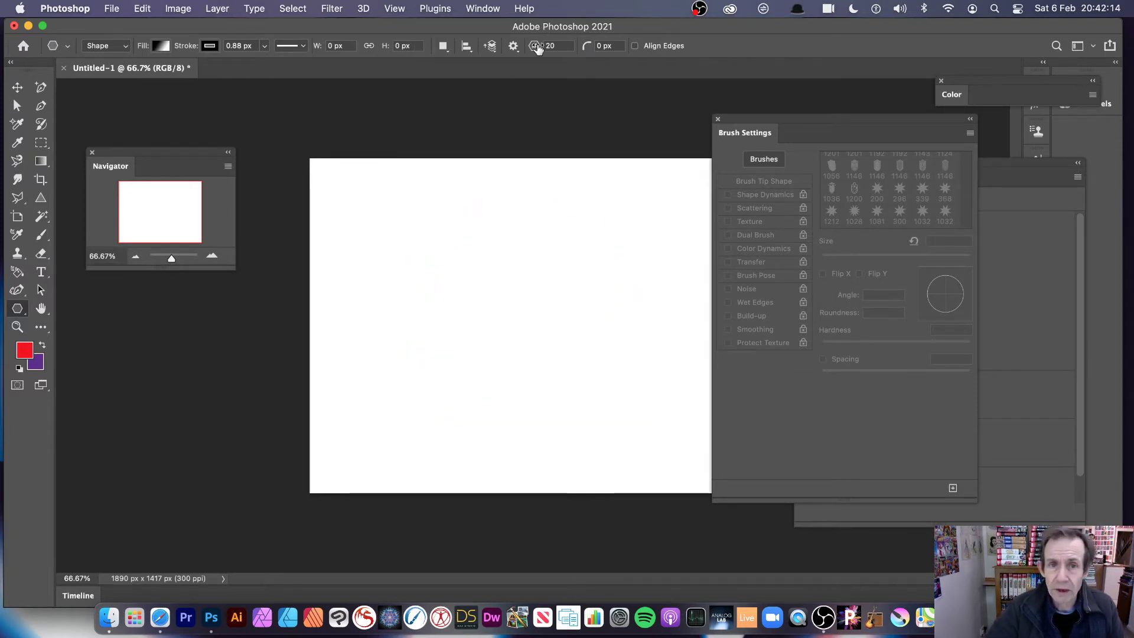
- Set the Polygon tool's star ratio to 70% and its number of sides to 10
left_click(513, 47)
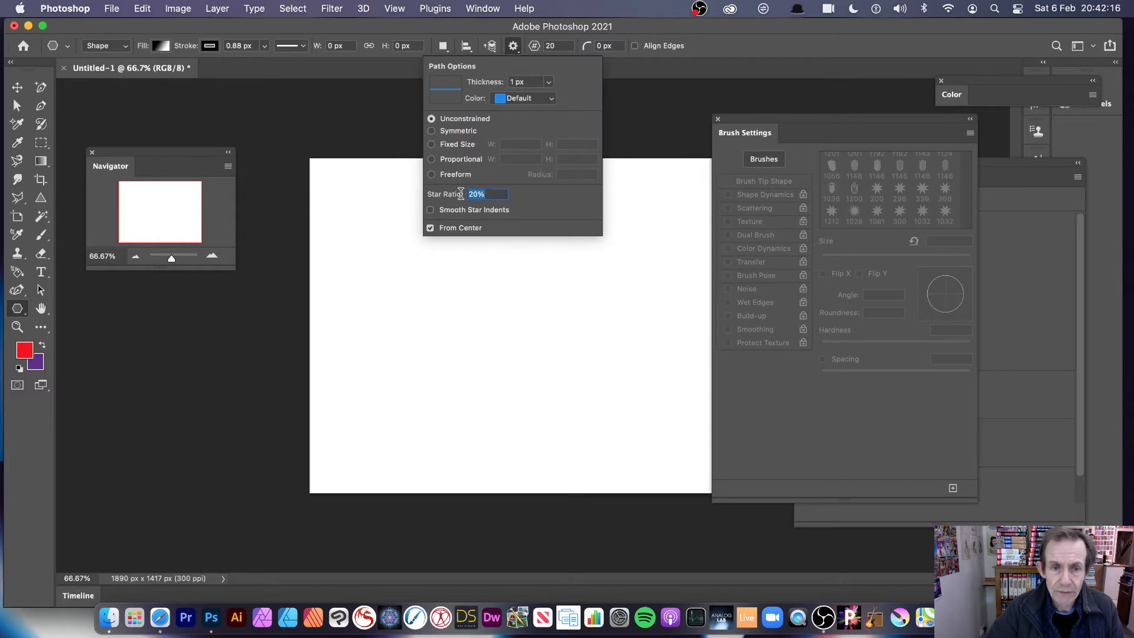
type("50")
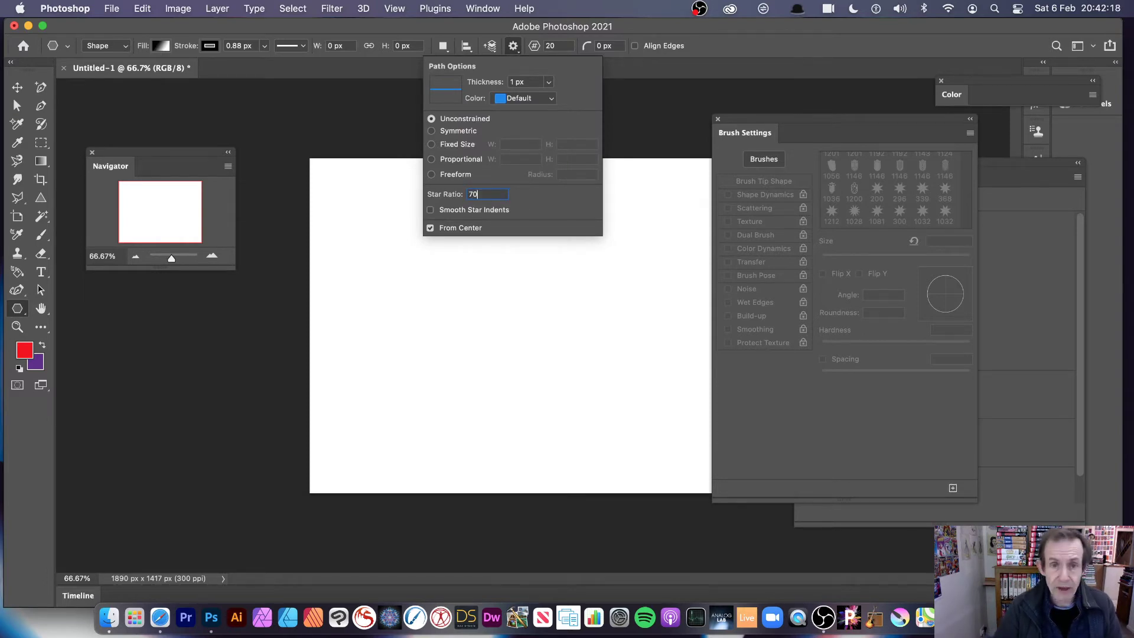
key("Return")
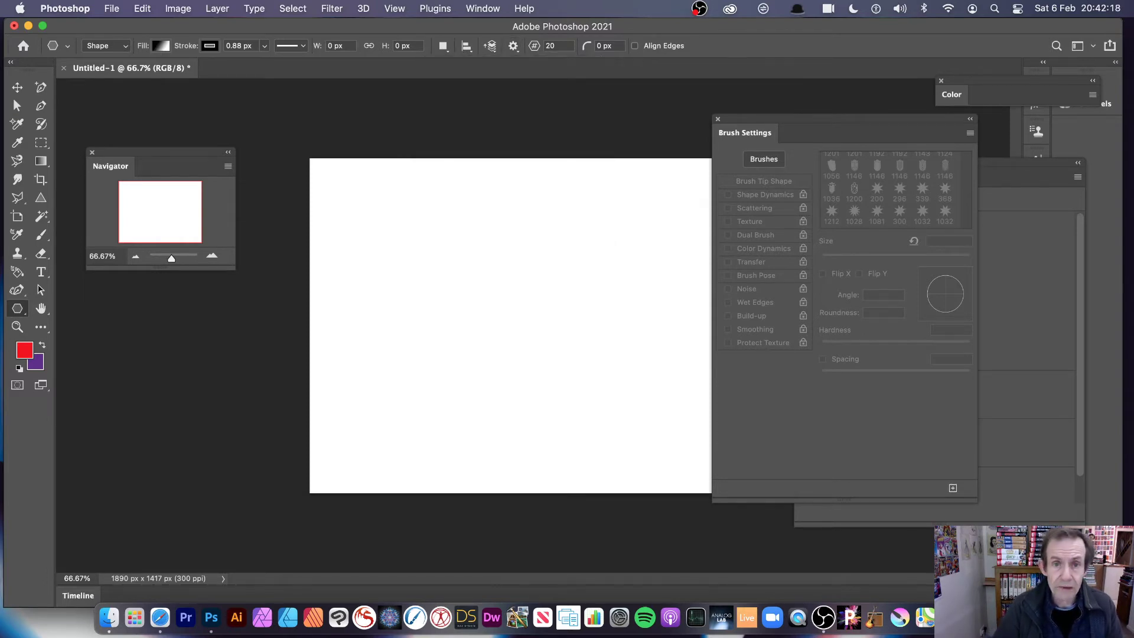
left_click(513, 47)
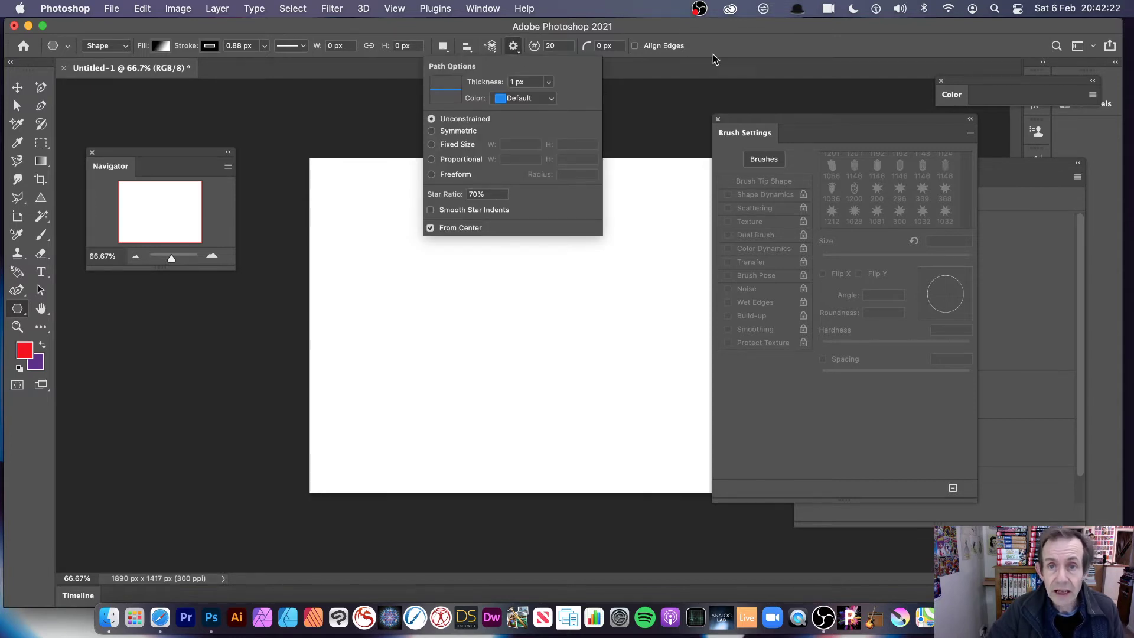
left_click(762, 47)
left_click(561, 46)
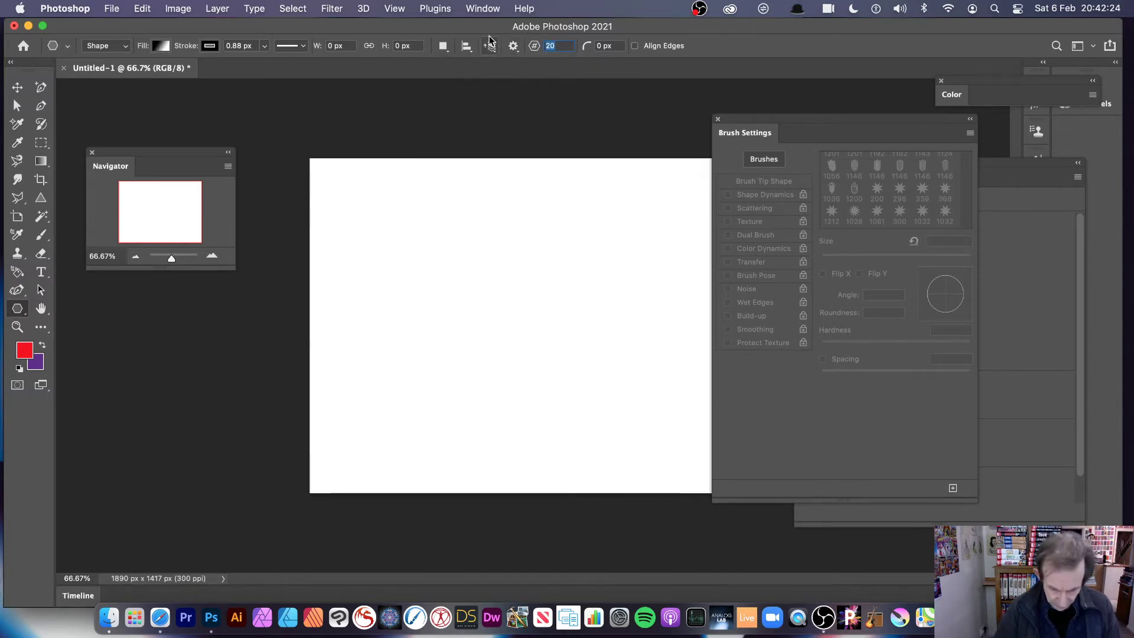
type("10")
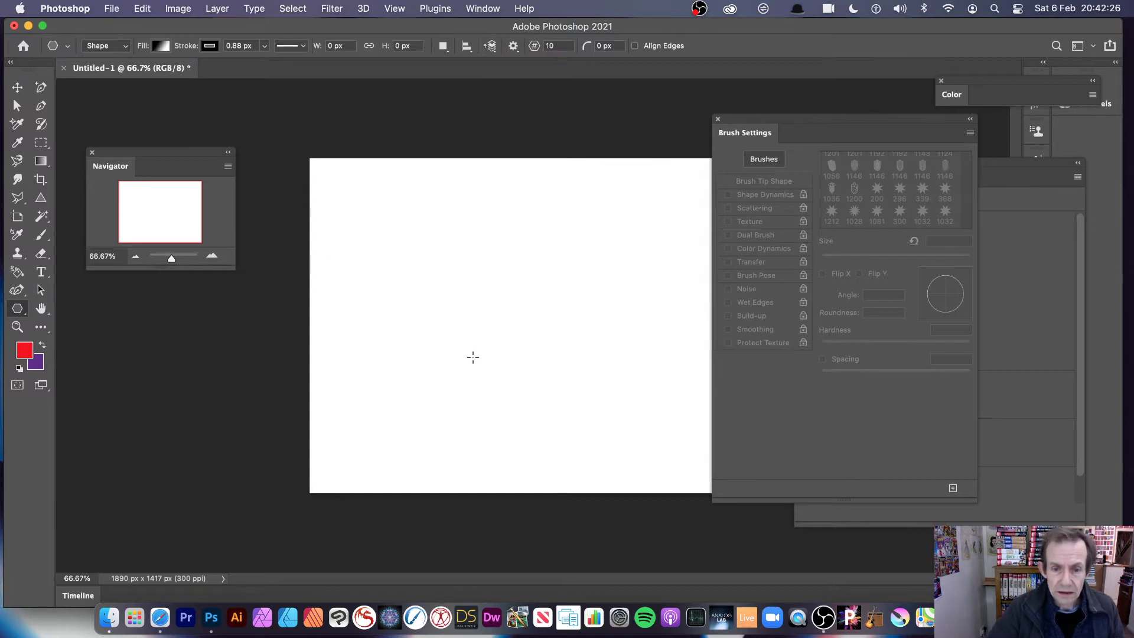
- Draw a large ten-pointed gradient star on the canvas and move it slightly up and to the left
left_click_drag(502, 313, 617, 422)
key("v")
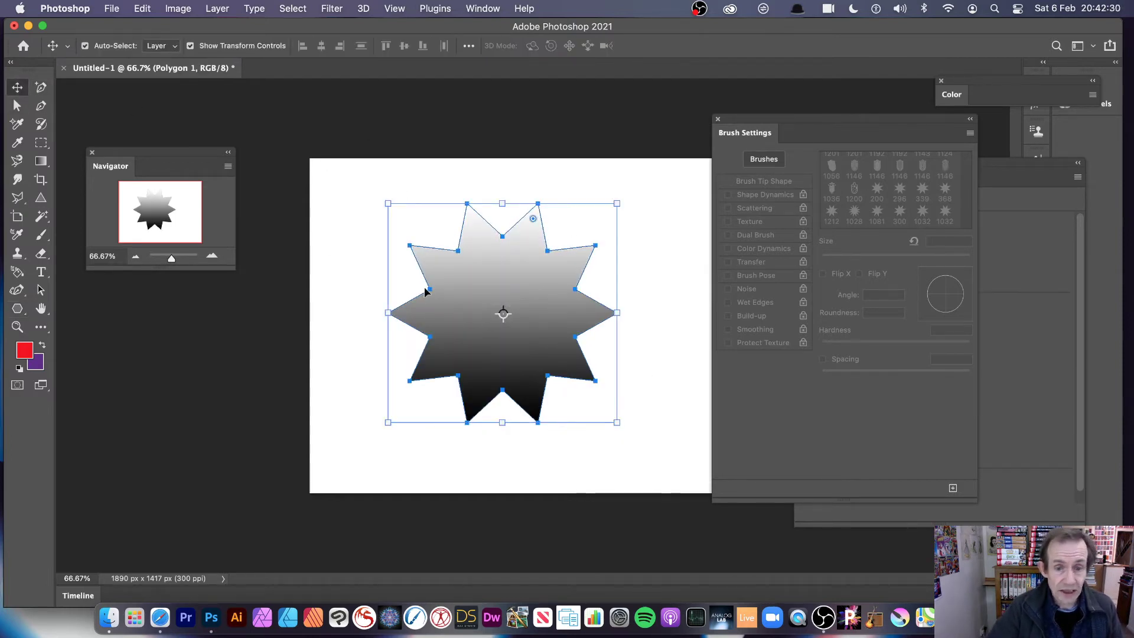
left_click_drag(541, 271, 529, 255)
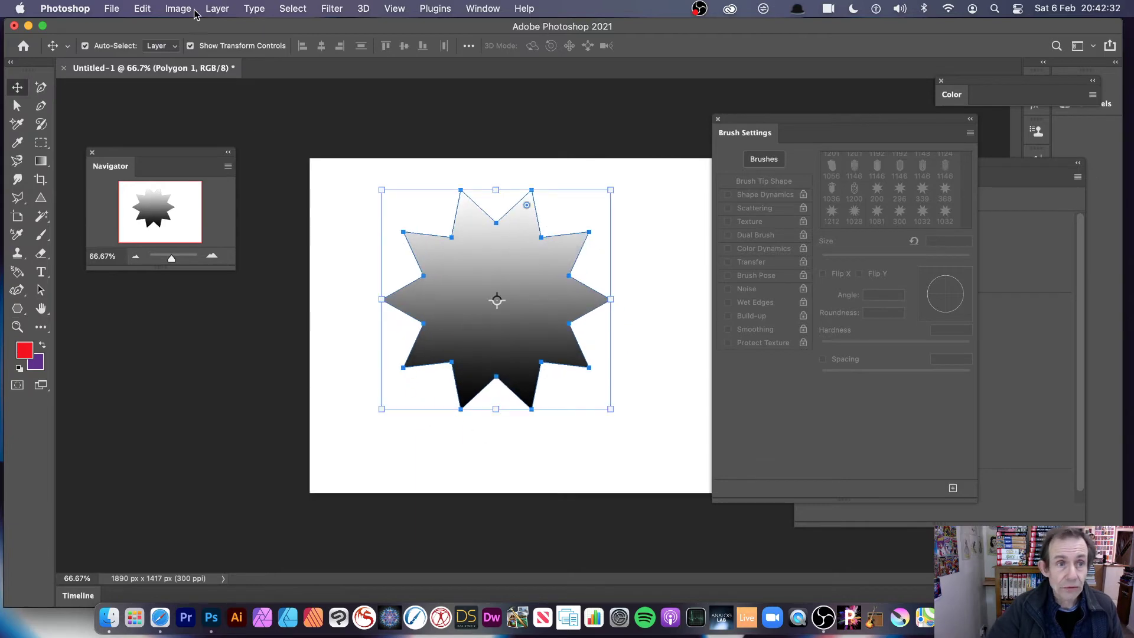
- Add a Bevel & Emboss effect to the star with size 57 px, soften 7 px, angle 168° and altitude 64°
left_click(217, 8)
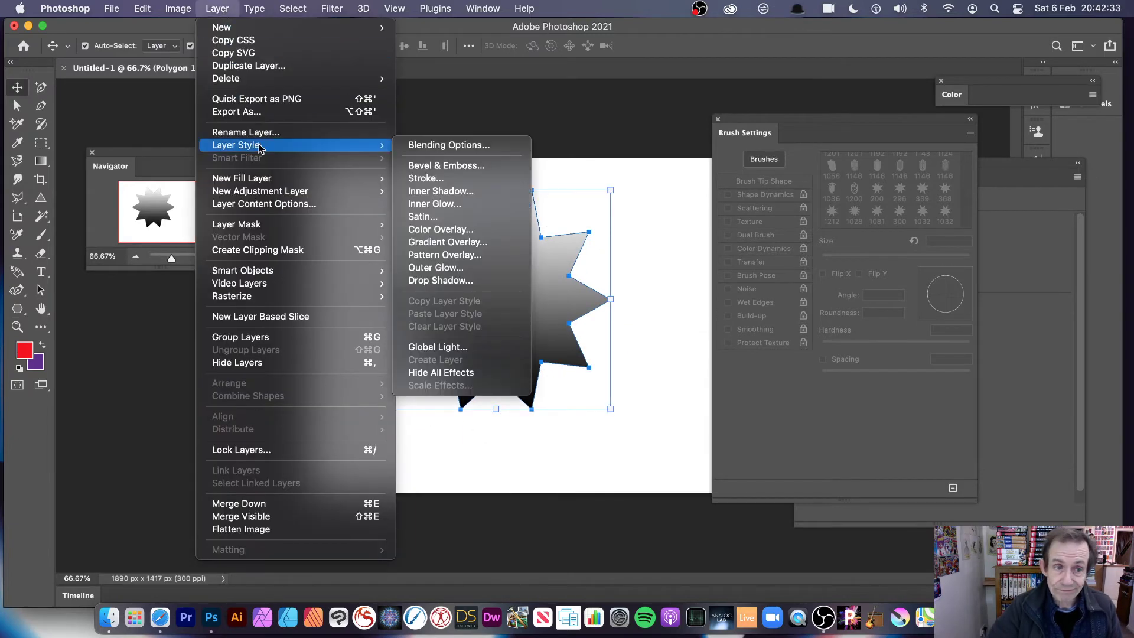
left_click(437, 166)
left_click_drag(495, 121, 704, 128)
left_click_drag(870, 235, 887, 250)
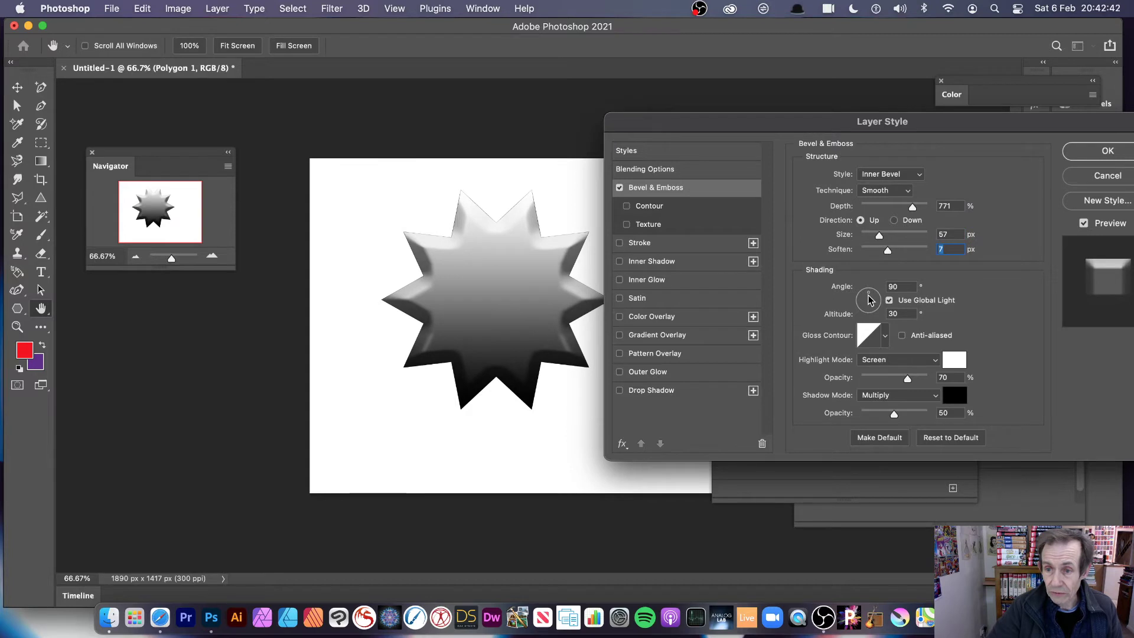
left_click_drag(867, 301, 865, 300)
- Try several gloss contours, keep the one with repeated narrow peaks, and briefly toggle a drop shadow on and off
left_click(885, 336)
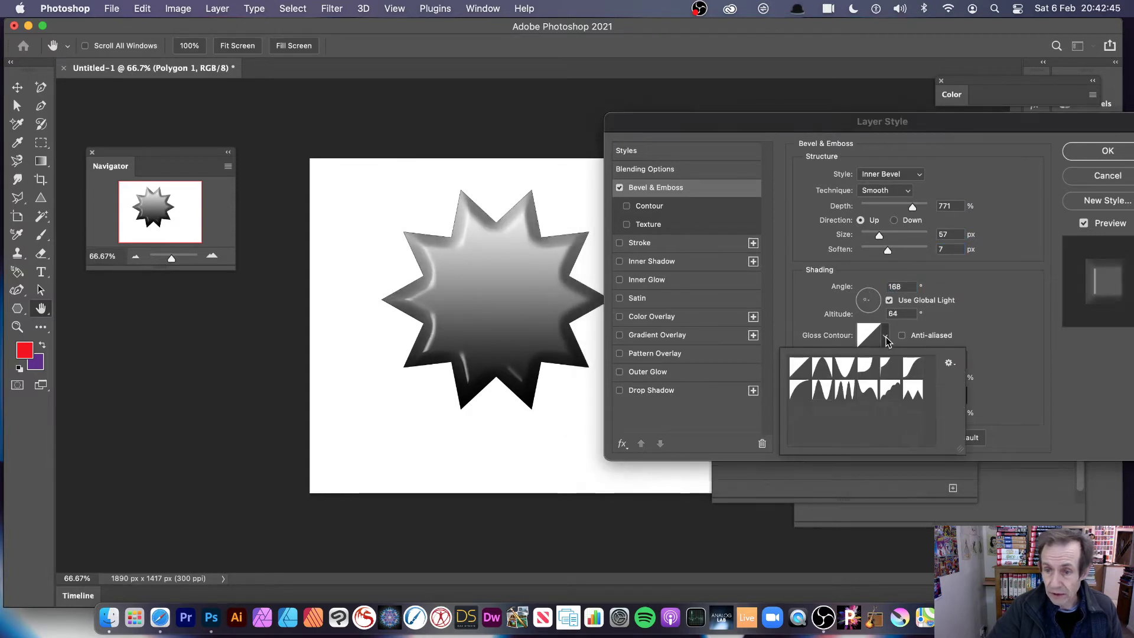
left_click(821, 368)
left_click(822, 391)
left_click(845, 391)
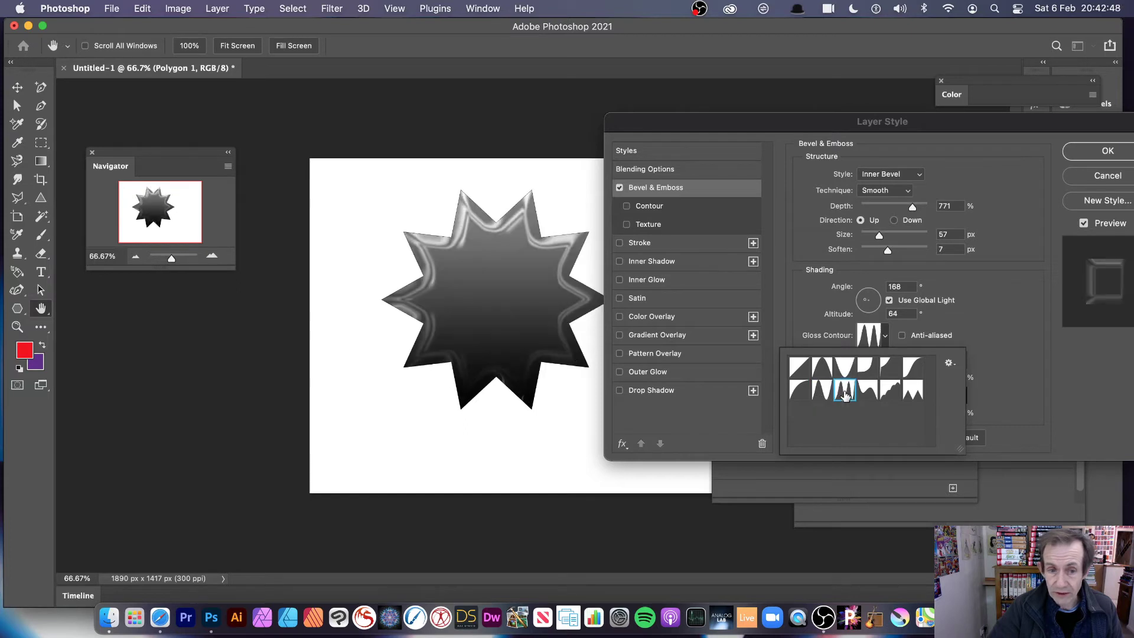
left_click(620, 391)
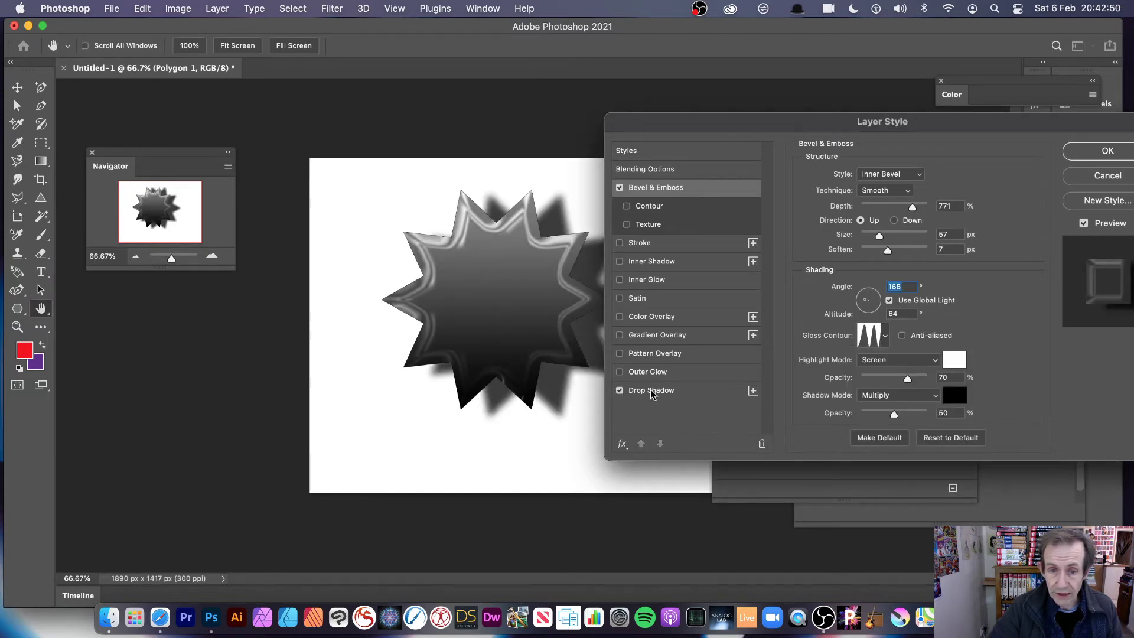
left_click(620, 391)
- Change the bevel style to Pillow Emboss and apply the layer style to the star
left_click_drag(982, 118, 813, 118)
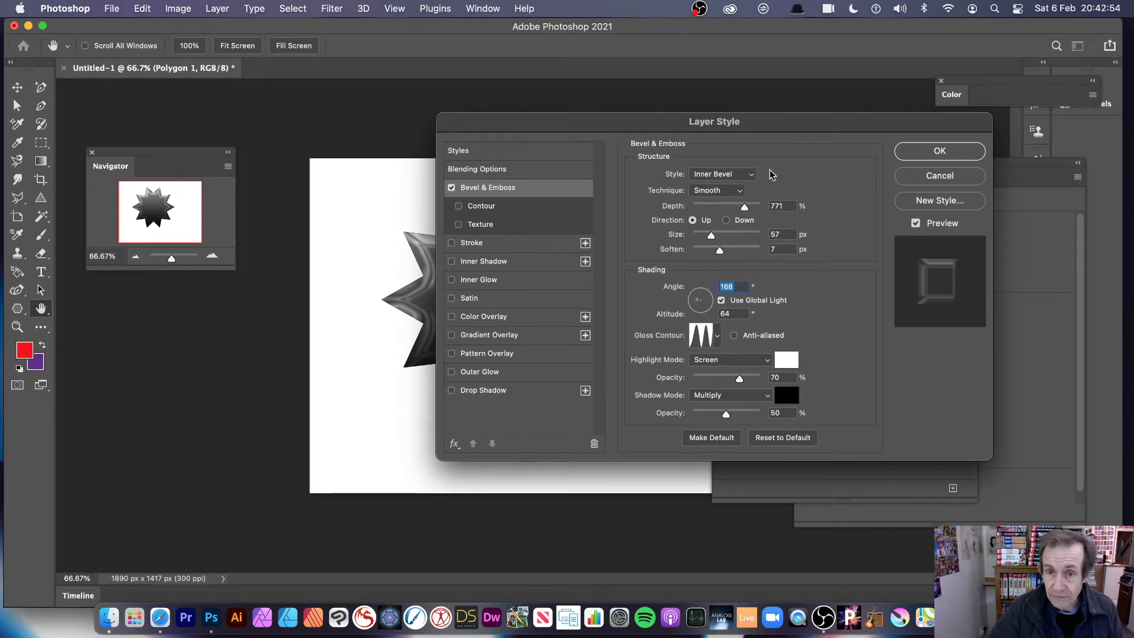
left_click(750, 174)
left_click(727, 201)
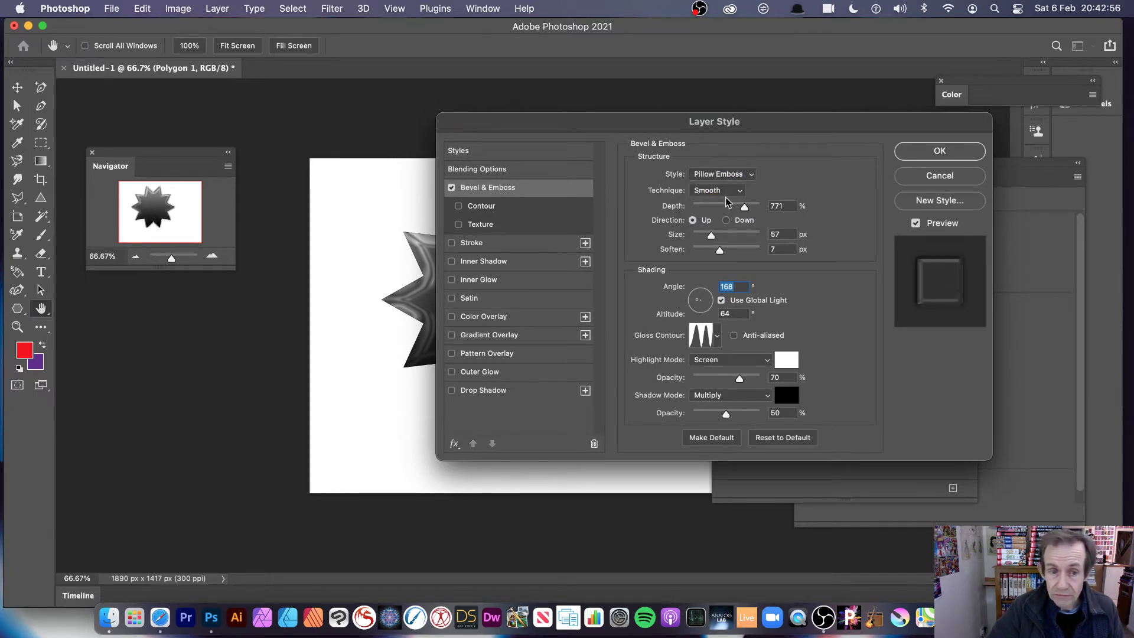
left_click_drag(636, 128, 598, 137)
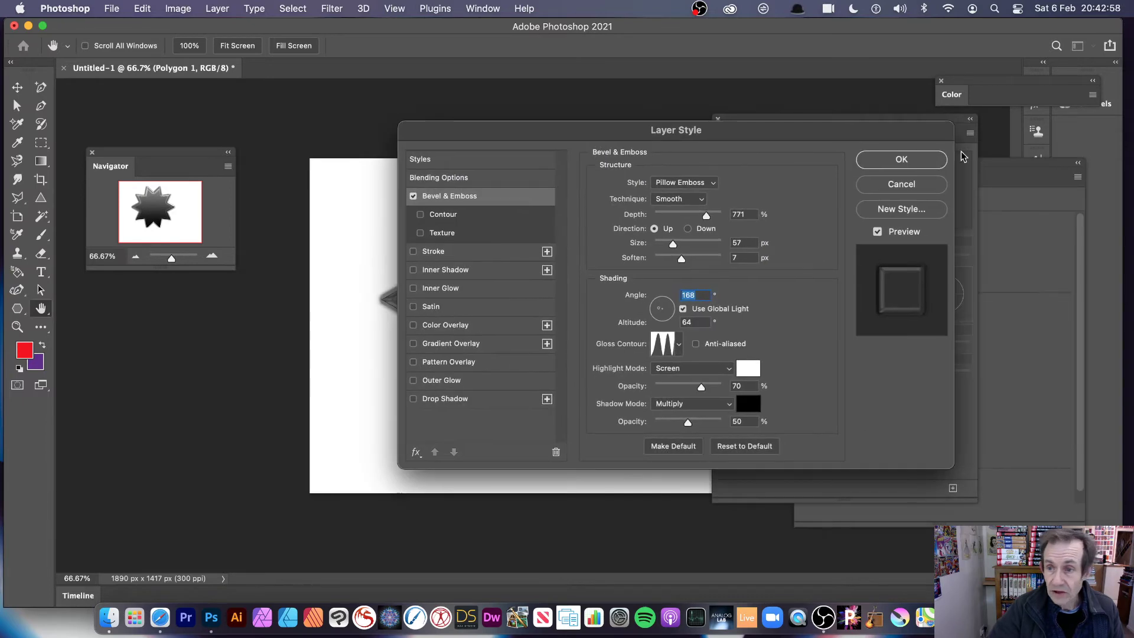
left_click(923, 165)
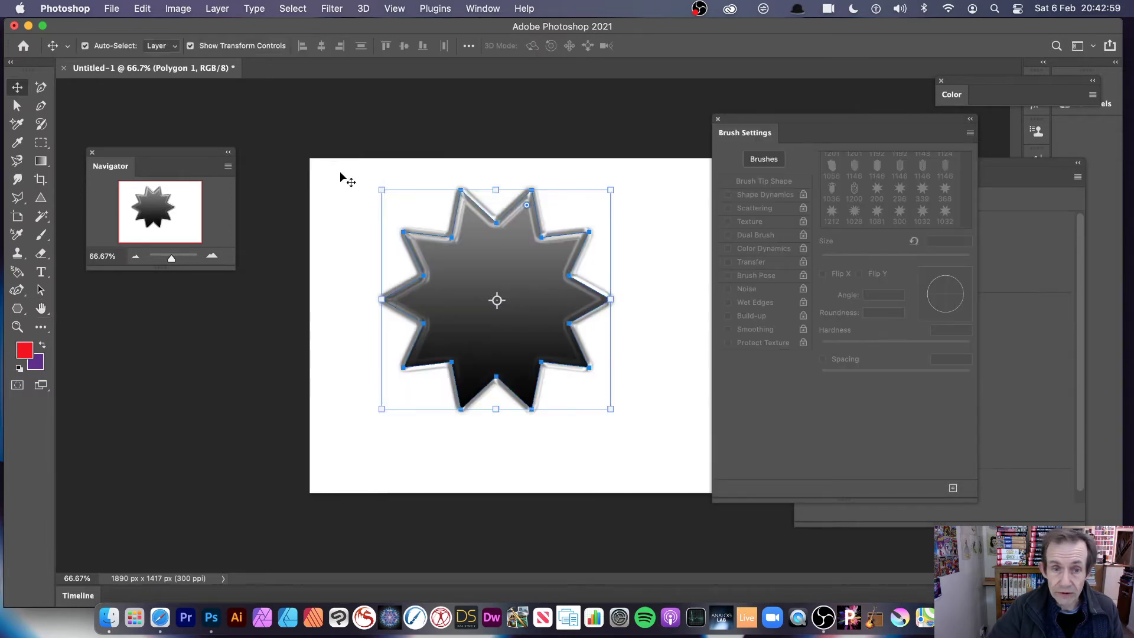
- Select the area around the embossed star with a rectangular marquee and define it as a brush preset with the default name
left_click(41, 142)
left_click_drag(368, 166, 651, 433)
left_click(139, 8)
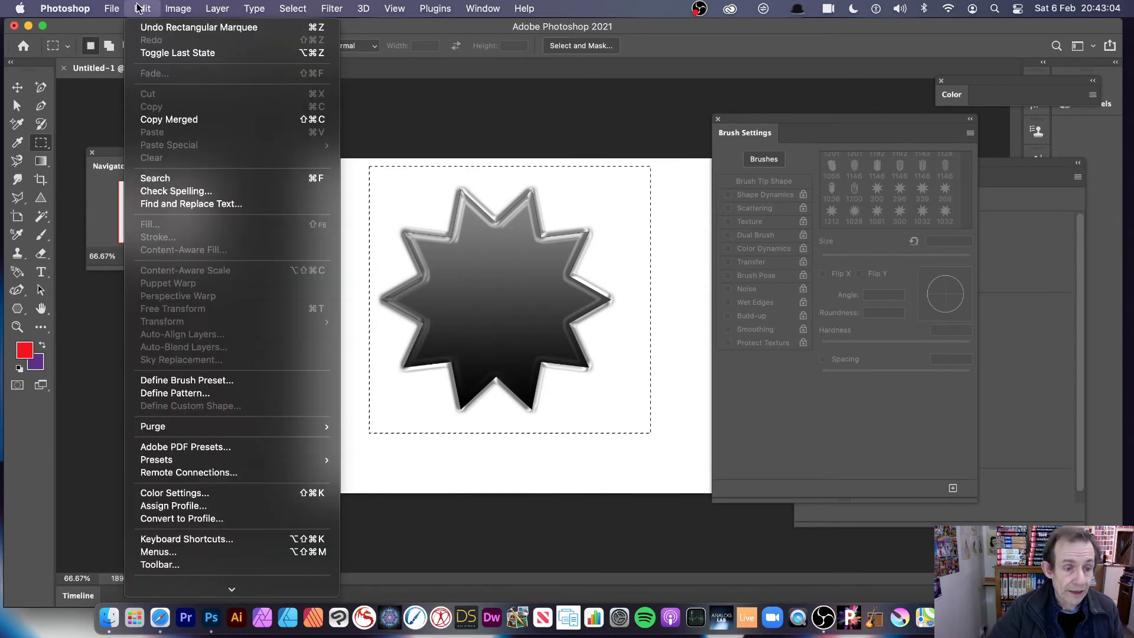
left_click(202, 381)
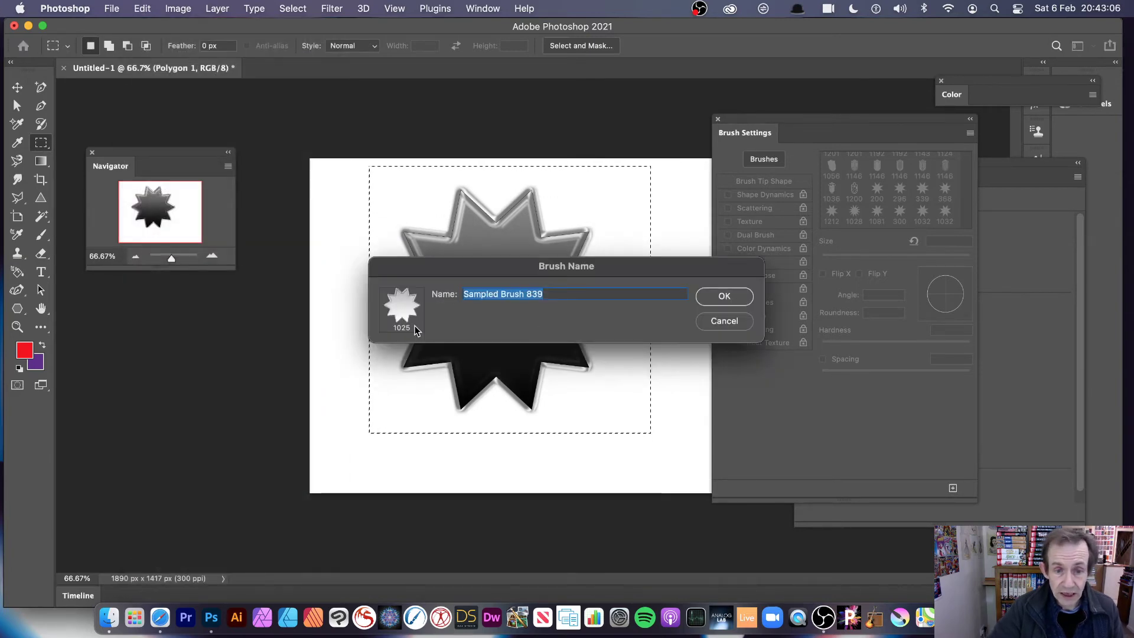
left_click(724, 297)
- Undo back to a blank canvas and try the new embossed star brush in a stroke that is undone
key("b")
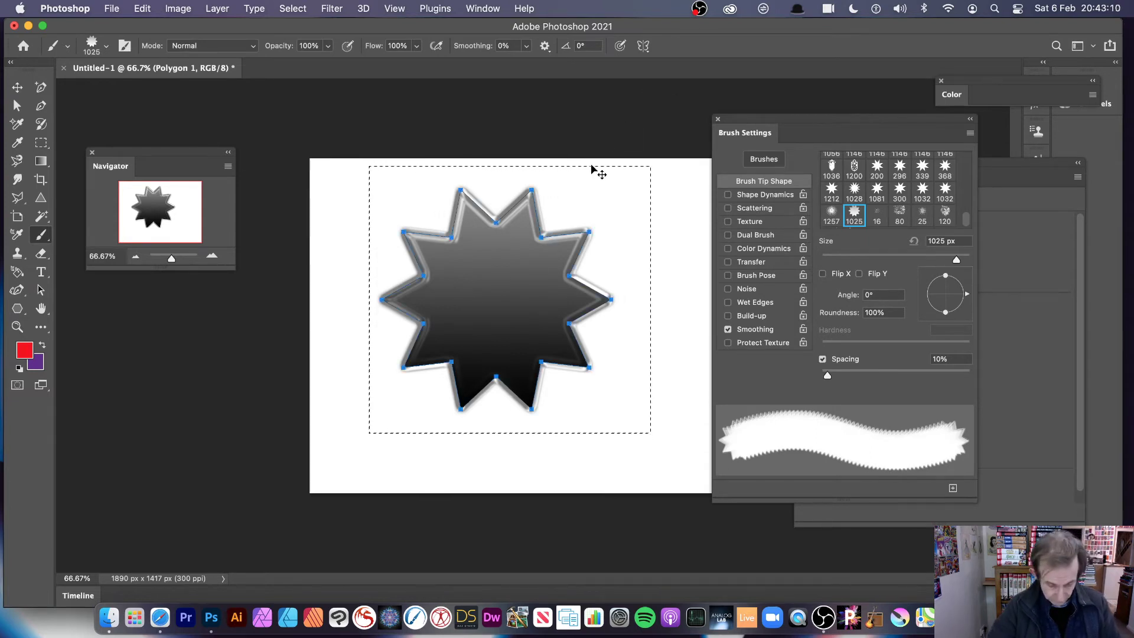
key("super+z")
key("super+z")
key("super+z")
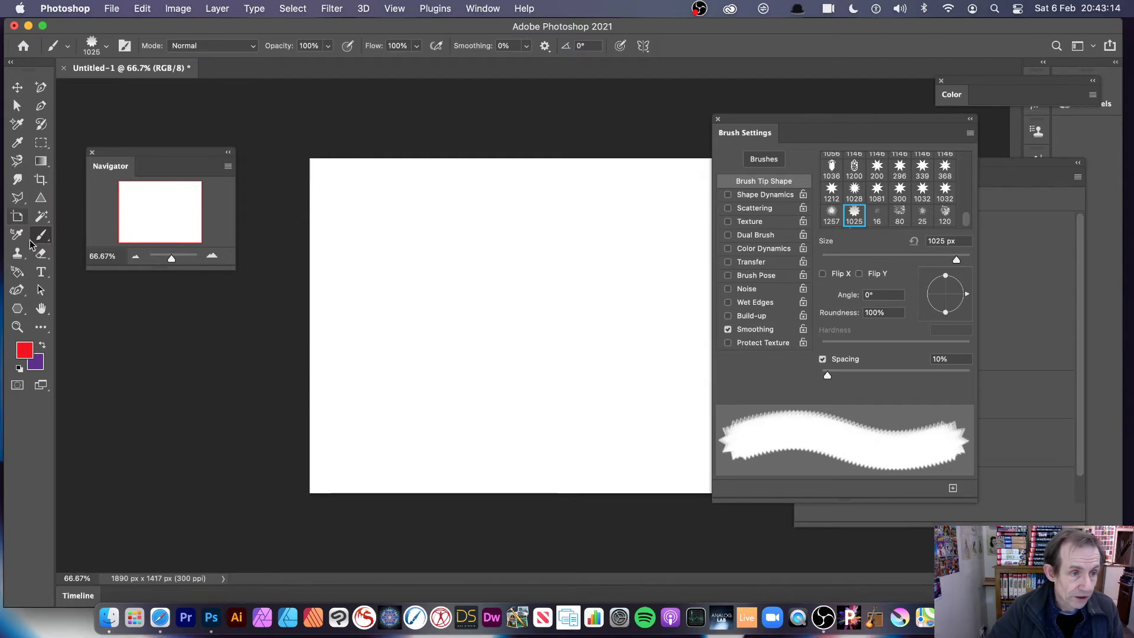
mouse_move(505, 325)
left_mouse_down()
mouse_move(590, 354)
mouse_move(614, 225)
left_mouse_up()
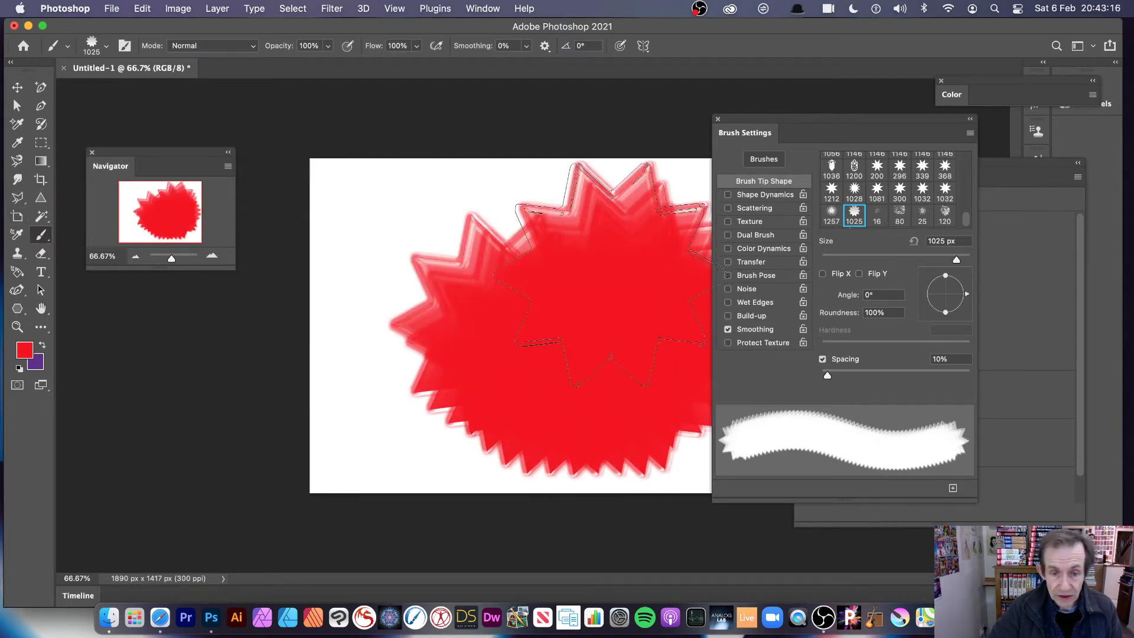
key("super+z")
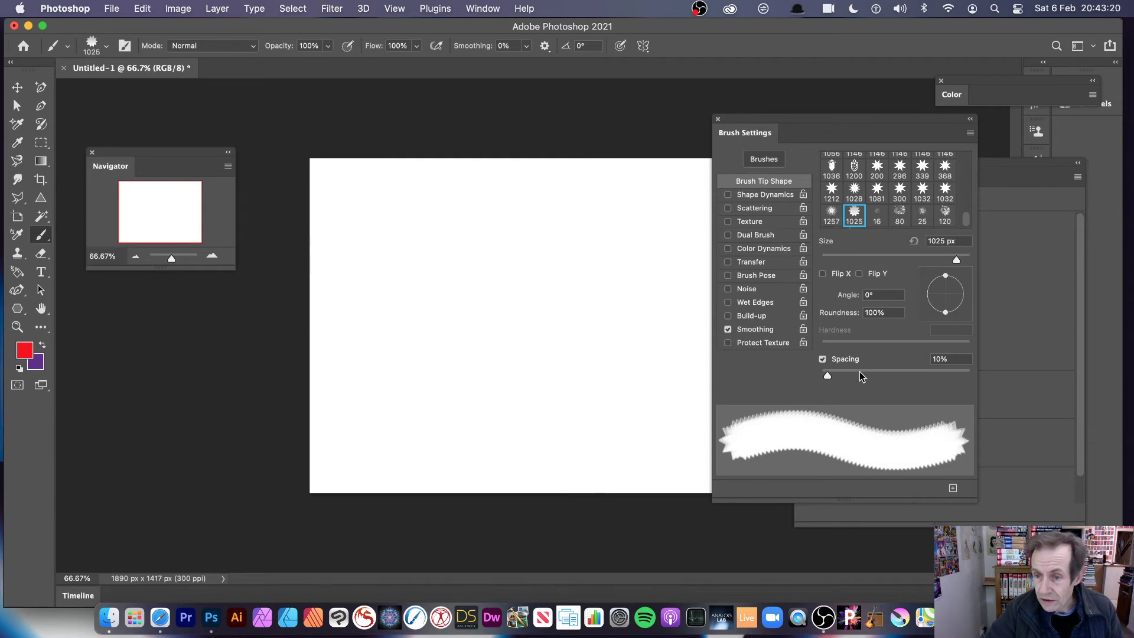
- Set the brush spacing to 79% and its size to 481 px, and try it in strokes that are undone
left_click_drag(862, 377, 880, 378)
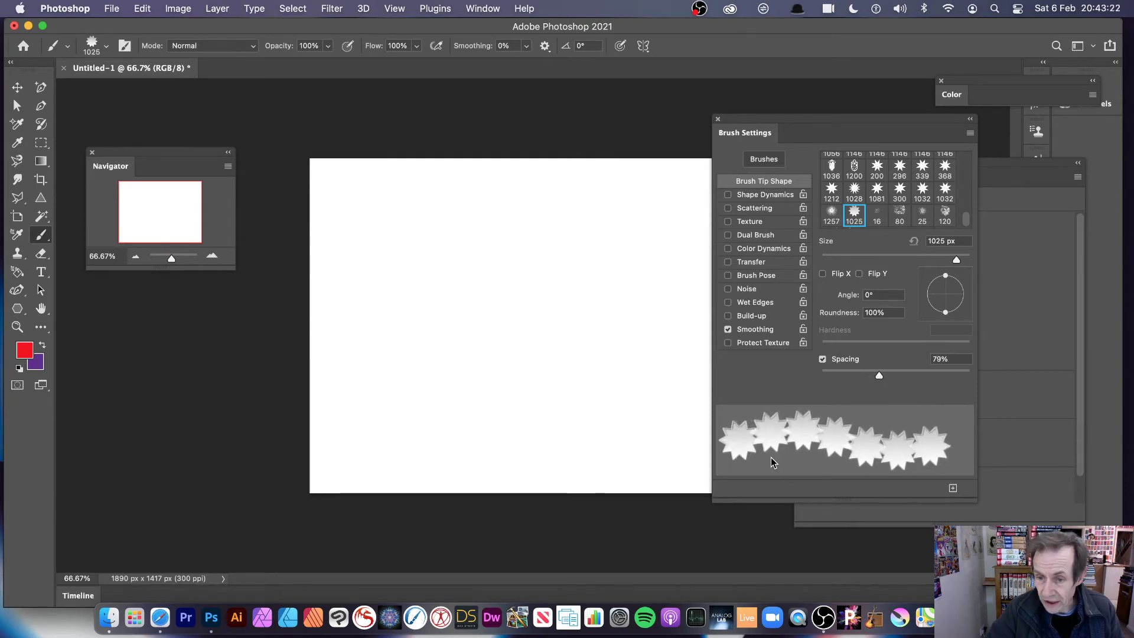
left_click_drag(943, 259, 955, 262)
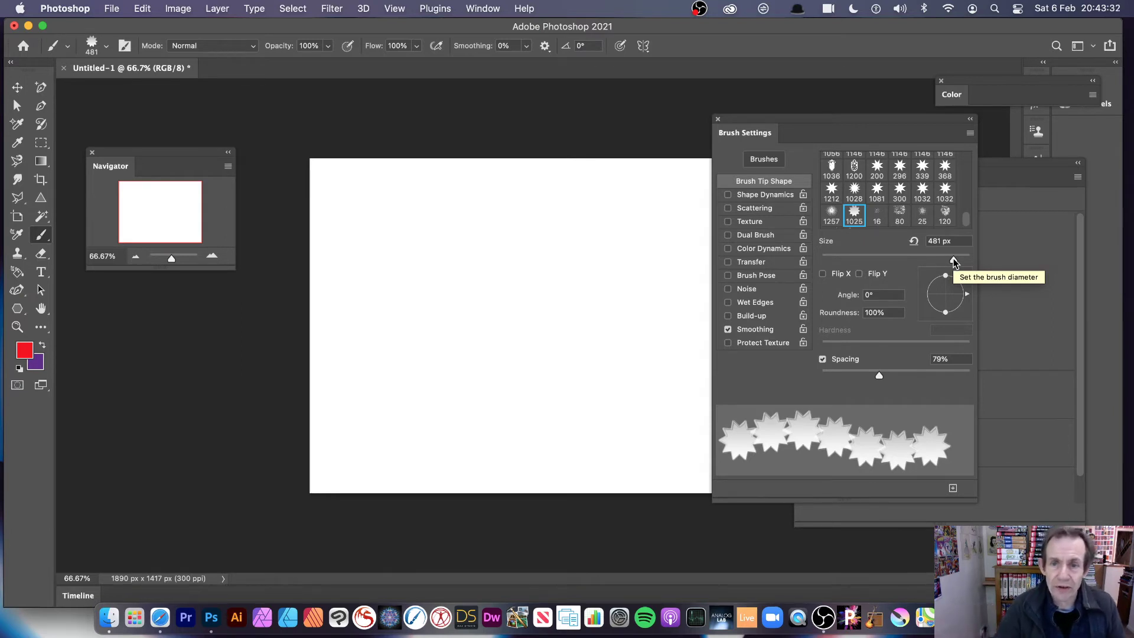
left_click(442, 255)
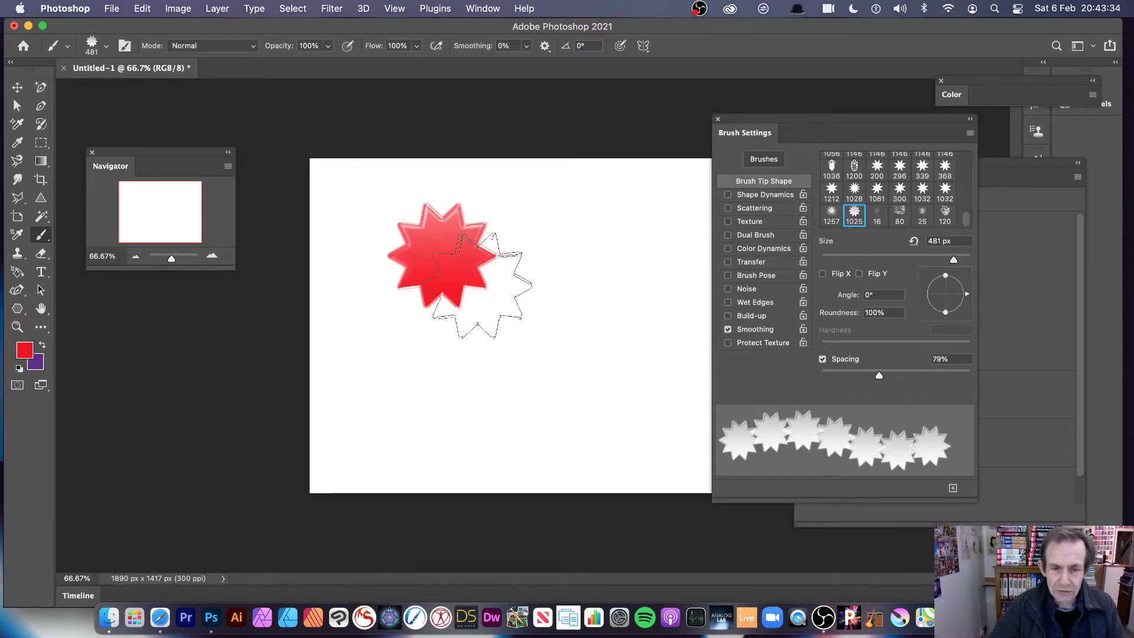
mouse_move(483, 286)
left_mouse_down()
mouse_move(638, 387)
mouse_move(653, 414)
mouse_move(514, 454)
mouse_move(346, 377)
mouse_move(306, 304)
mouse_move(338, 229)
left_mouse_up()
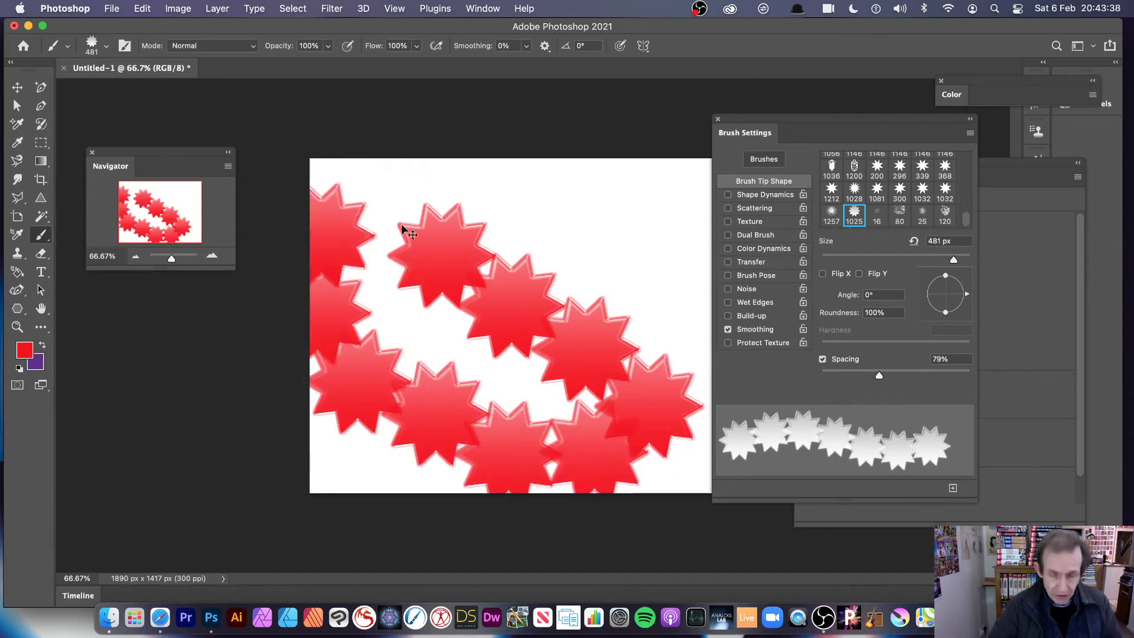
key("super+z")
- Draw a ten-pointed star about 1128 × 1040 px with a mid-grey Grayscale fill and a 0 px stroke
left_click(18, 309)
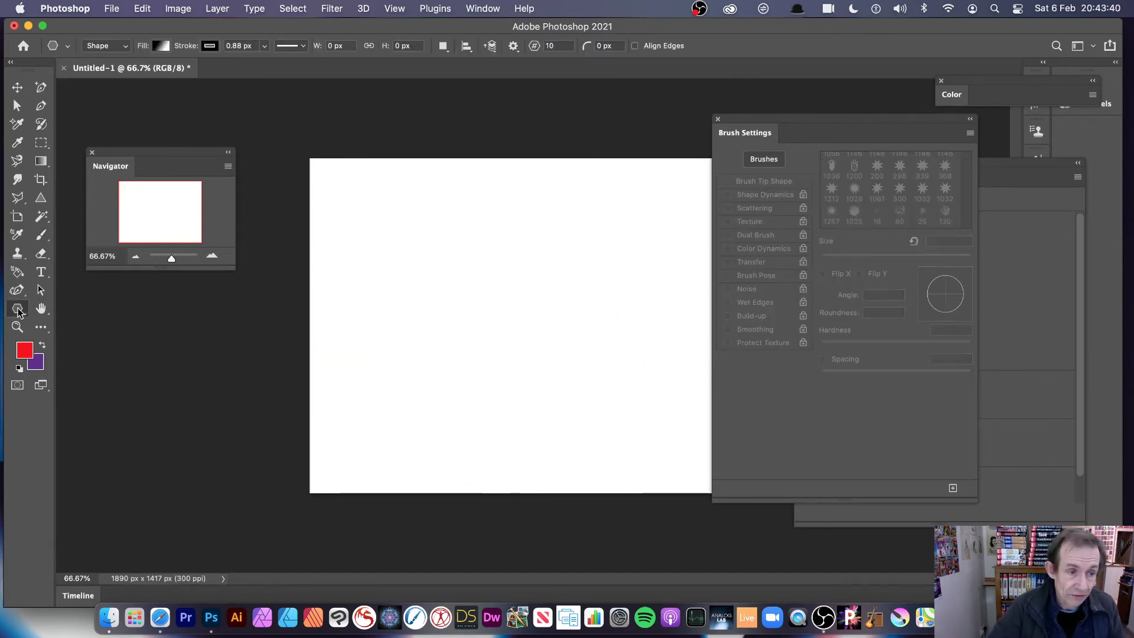
right_click(18, 310)
left_click(83, 344)
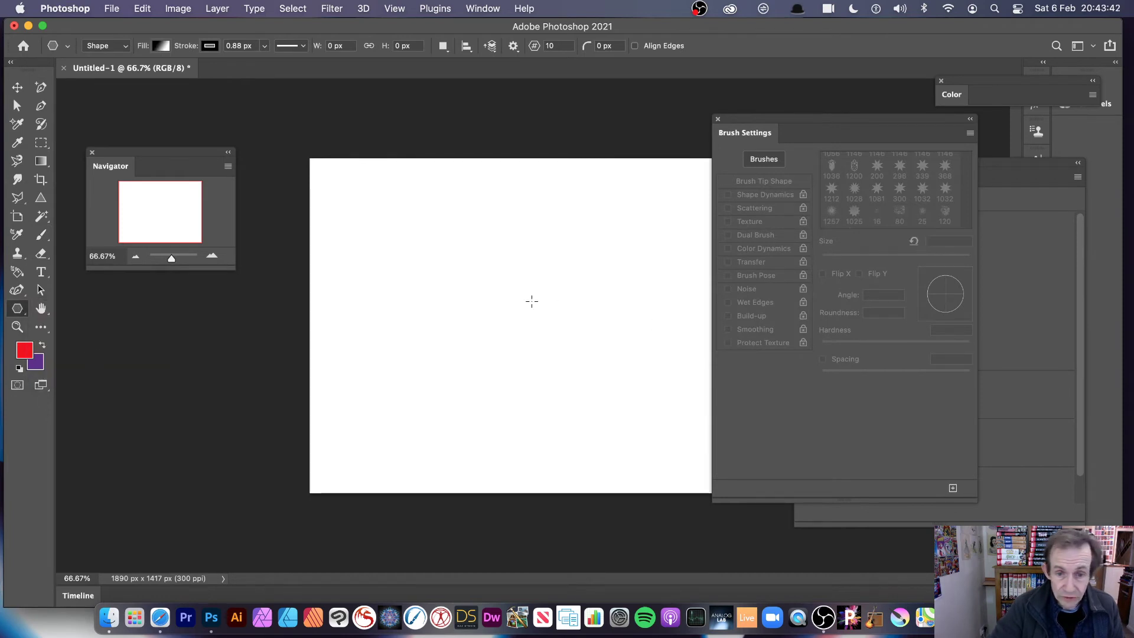
left_click(161, 46)
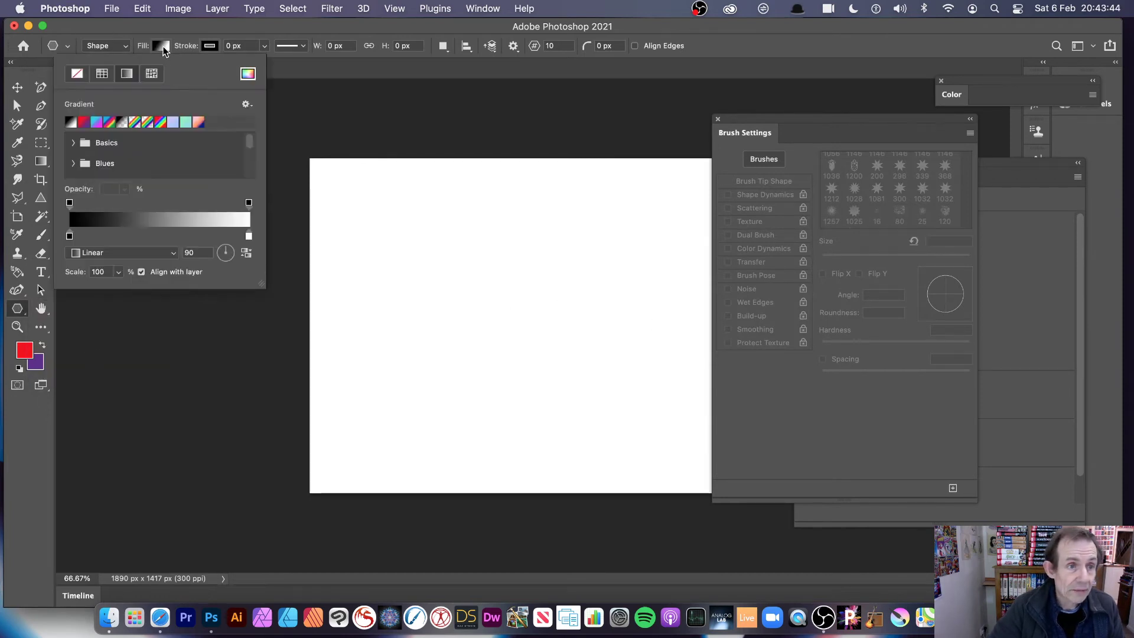
left_click(102, 73)
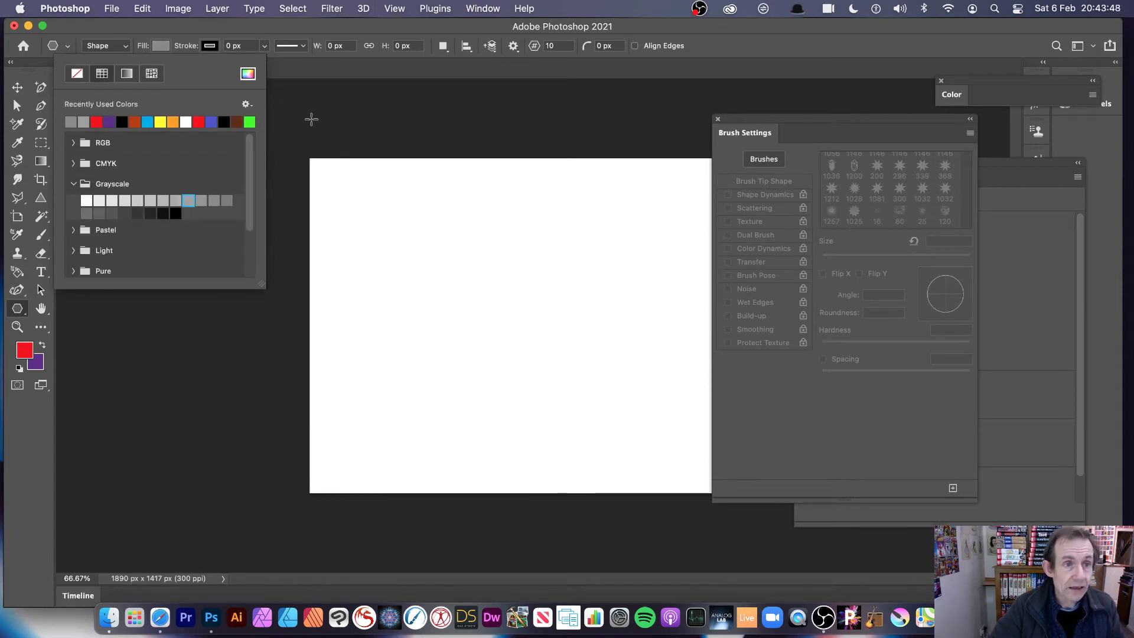
left_click(471, 307)
left_click_drag(503, 311, 639, 437)
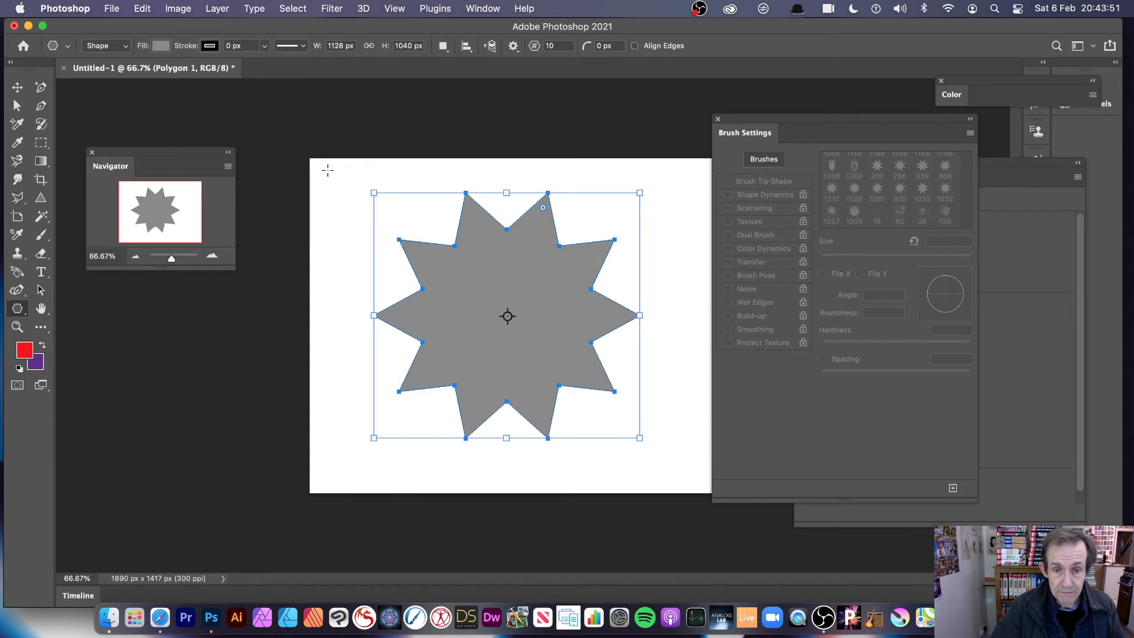
- Try a white-filled circle about 440 × 444 px at the centre of the star, and delete it
left_click(26, 312)
left_click(77, 334)
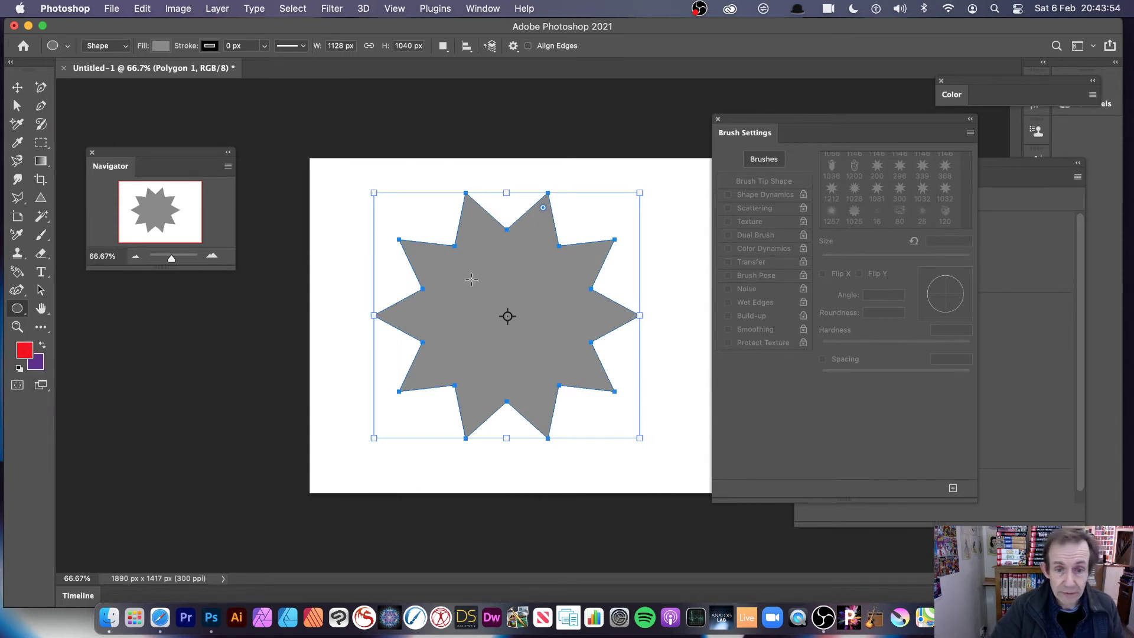
left_click_drag(456, 258, 560, 366)
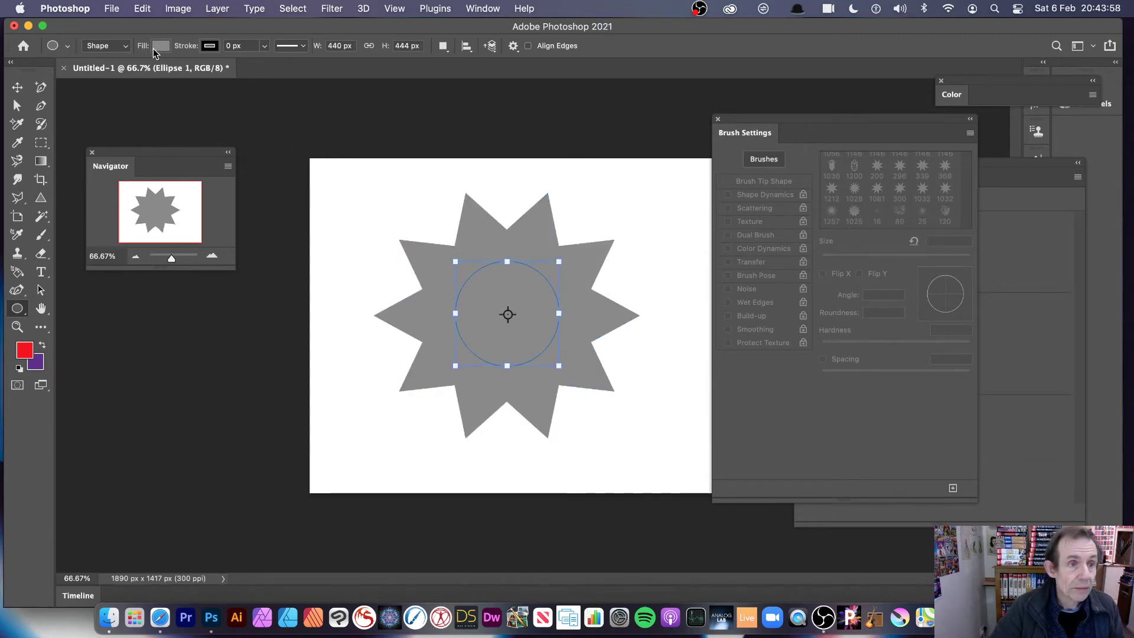
left_click(161, 48)
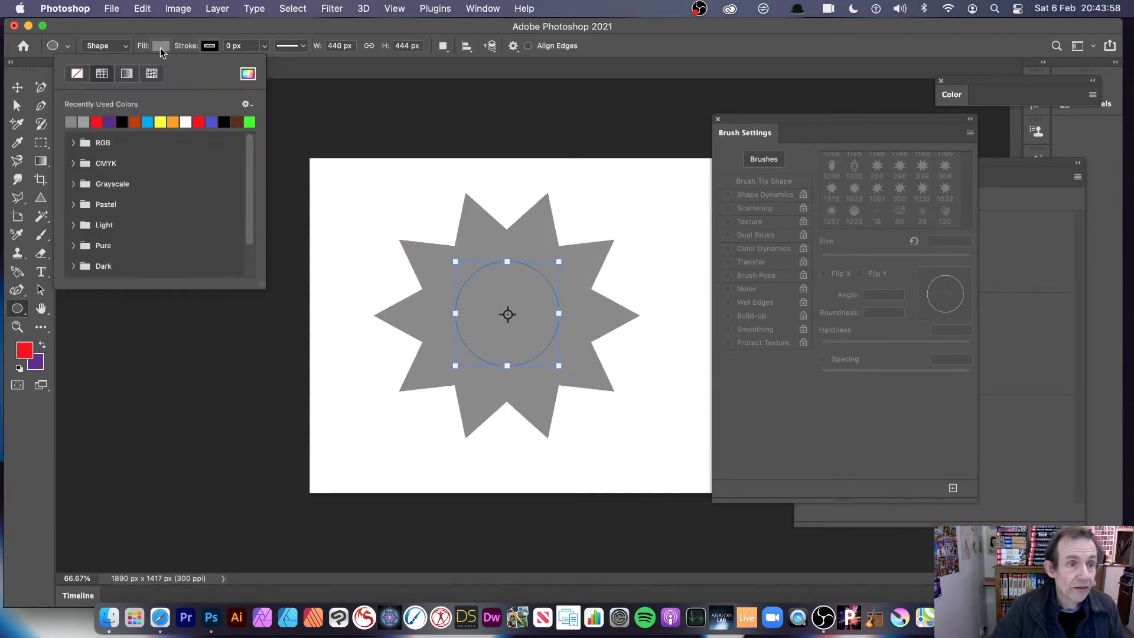
left_click(185, 121)
key("v")
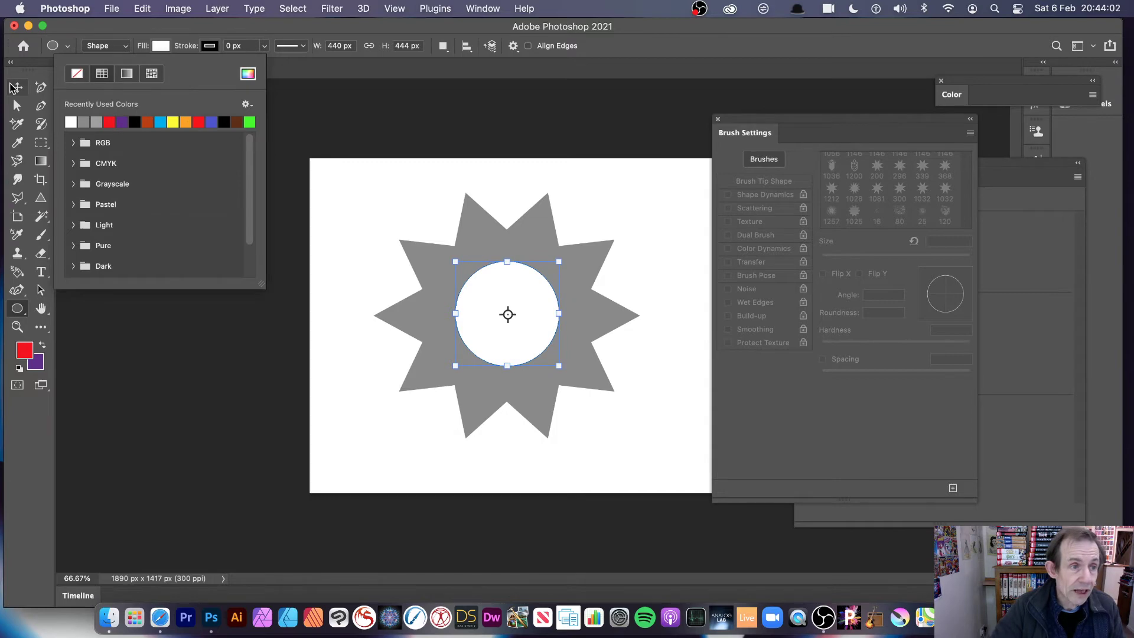
key("BackSpace")
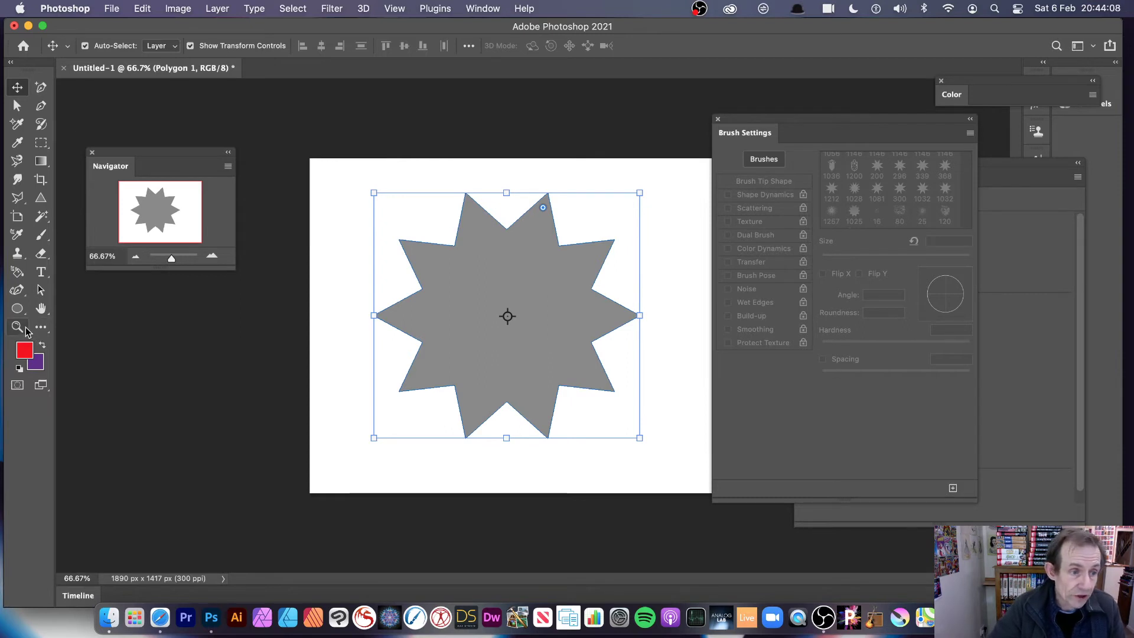
- Move the ten-pointed star slightly up and to the left and give it a 29.24 px dashed black stroke
mouse_move(483, 267)
left_mouse_down()
mouse_move(483, 253)
mouse_move(476, 266)
left_mouse_up()
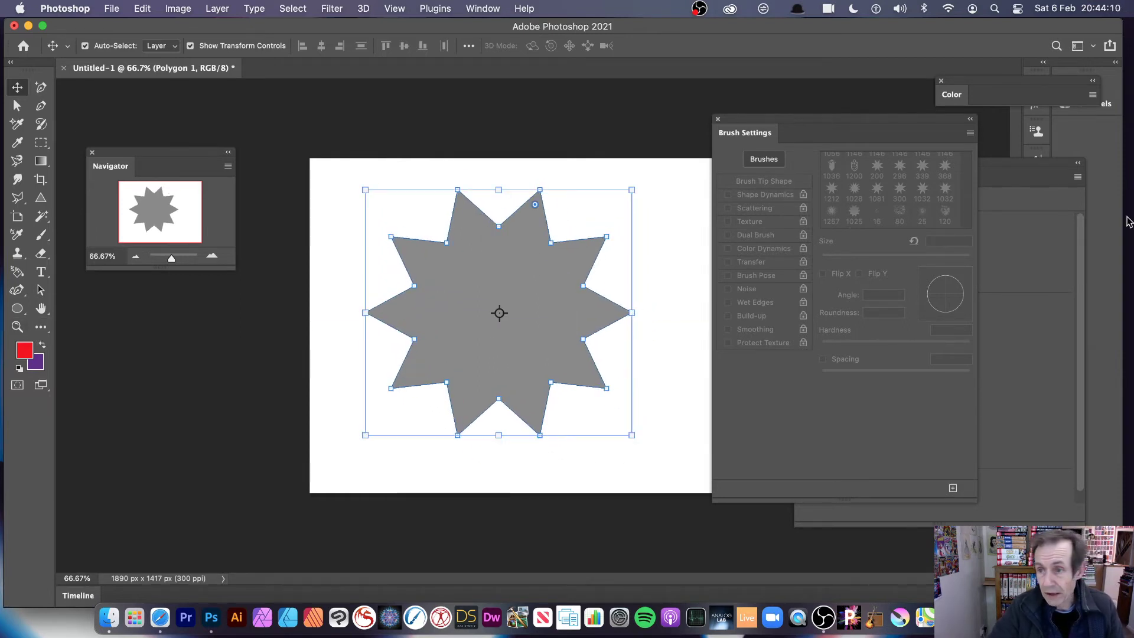
left_click(489, 10)
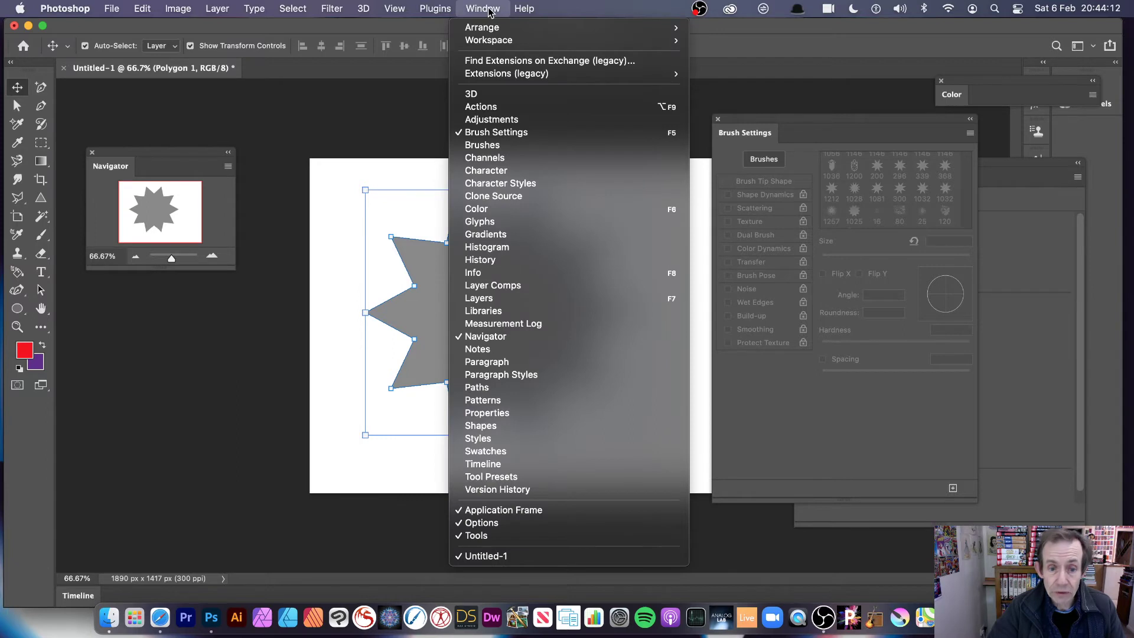
left_click(480, 412)
mouse_move(843, 156)
left_mouse_down()
mouse_move(776, 147)
mouse_move(638, 88)
left_mouse_up()
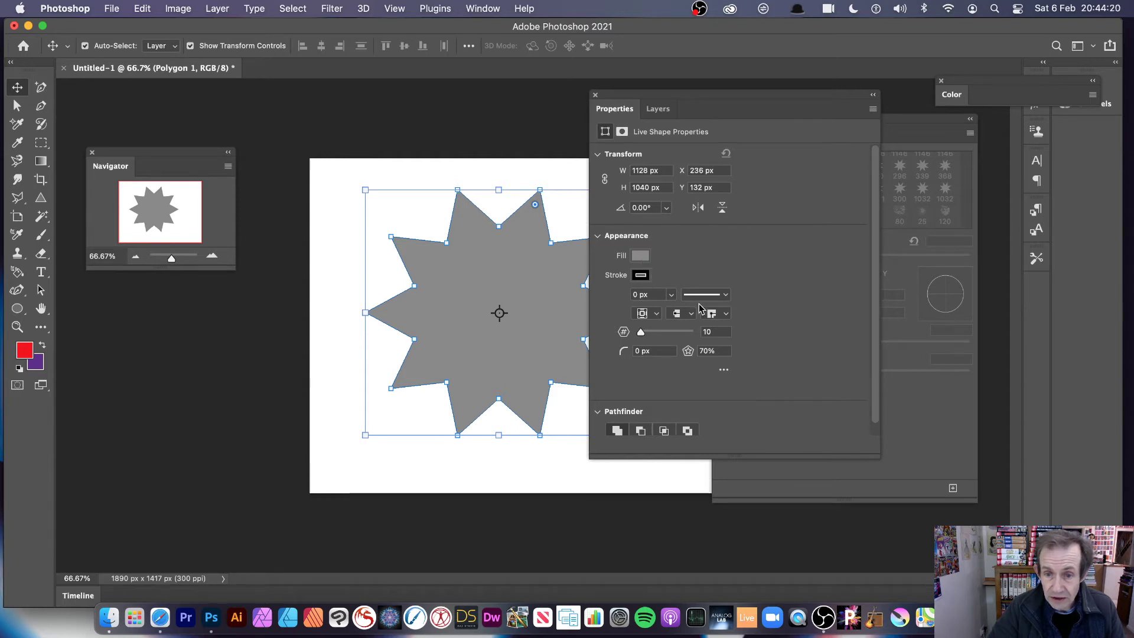
left_click(730, 297)
left_click(690, 369)
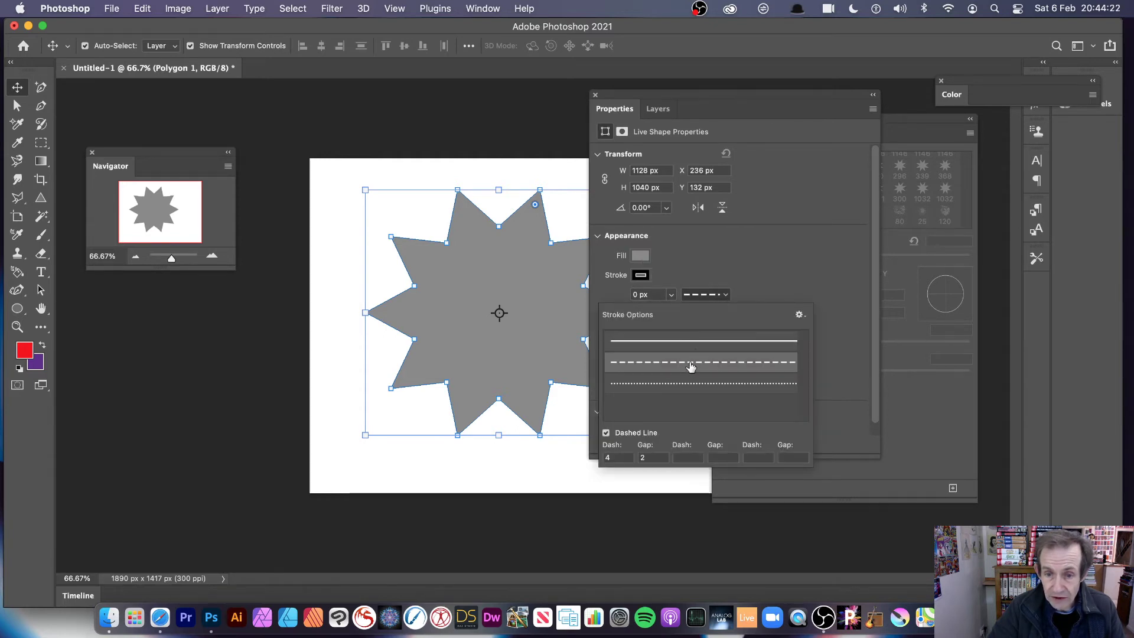
left_click(672, 295)
left_click_drag(679, 310, 690, 310)
left_click_drag(659, 100, 799, 116)
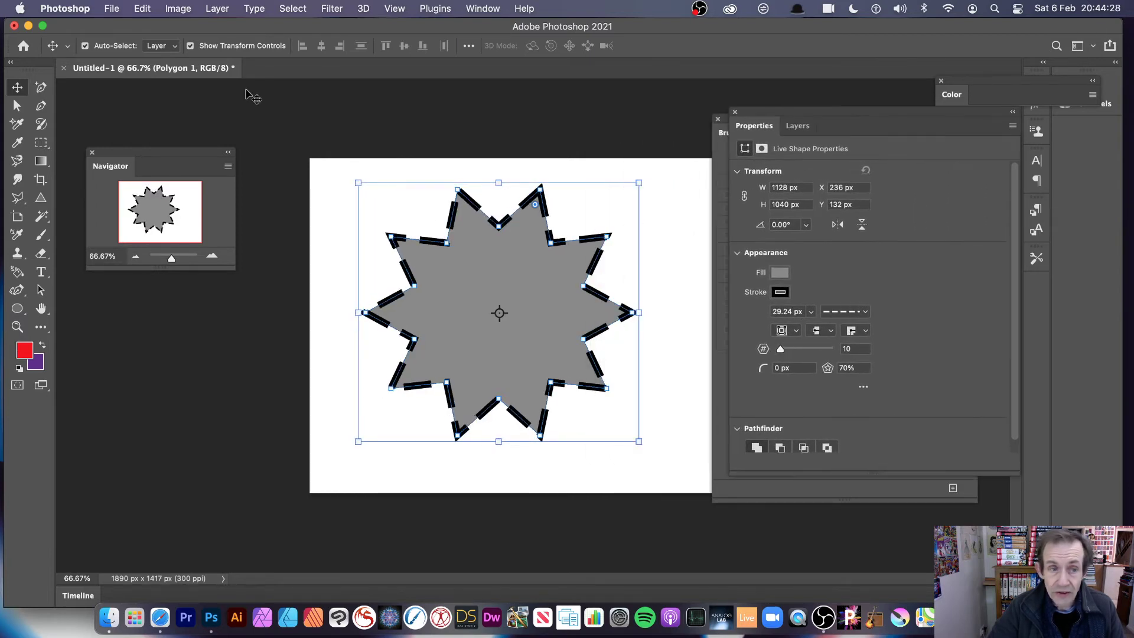
- Define the dashed-outline star as a brush preset with the default name and delete the star from the canvas
left_click(145, 9)
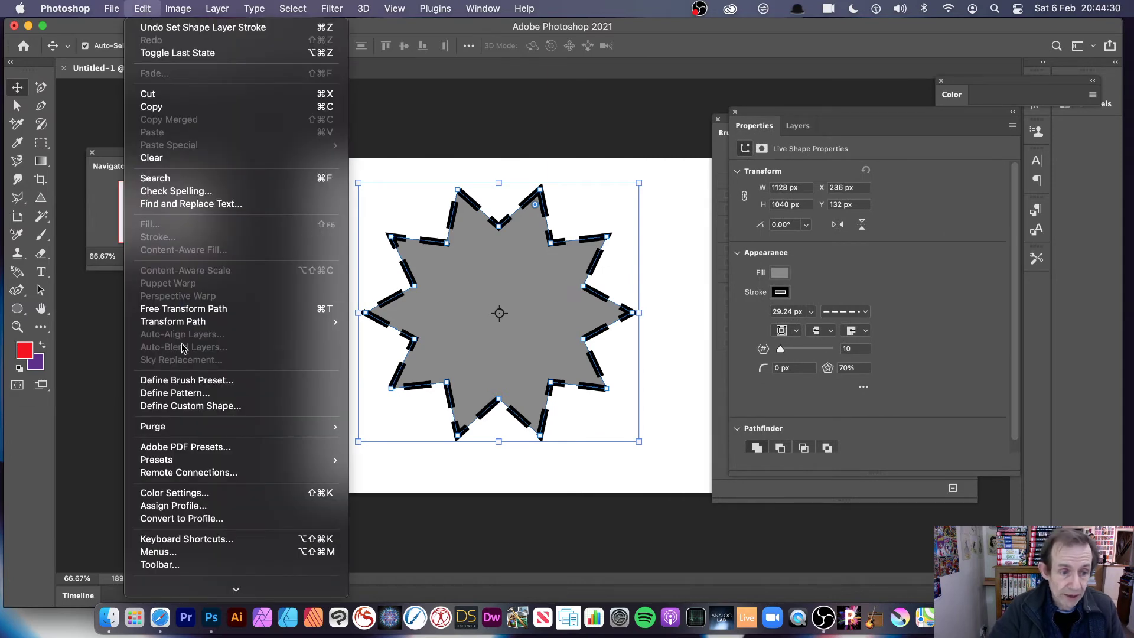
left_click(188, 380)
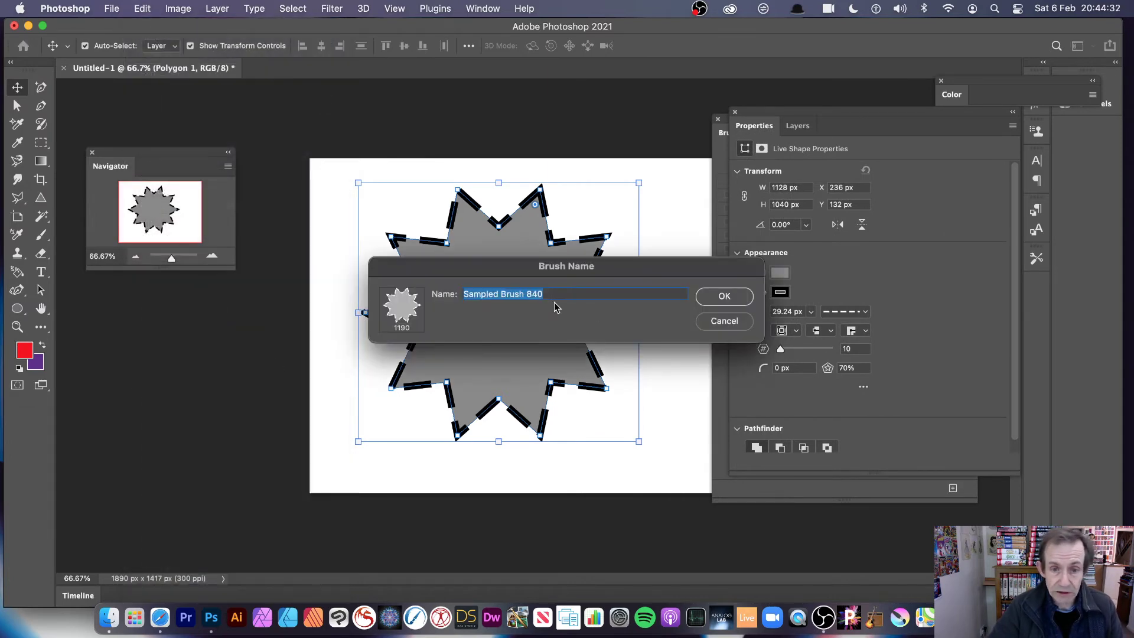
left_click(733, 298)
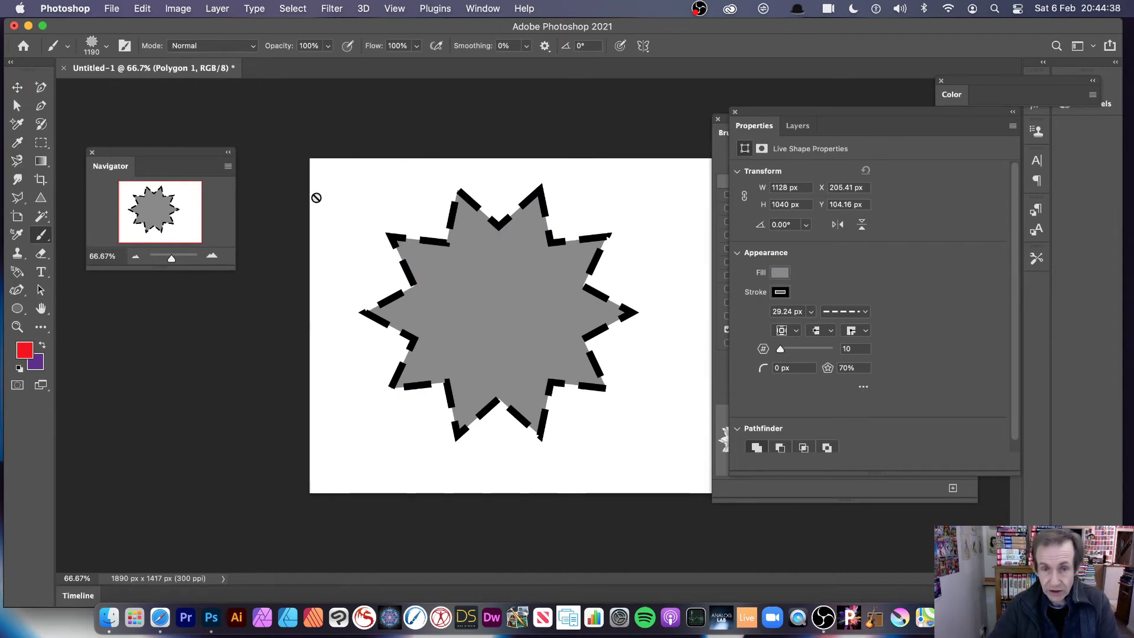
key("BackSpace")
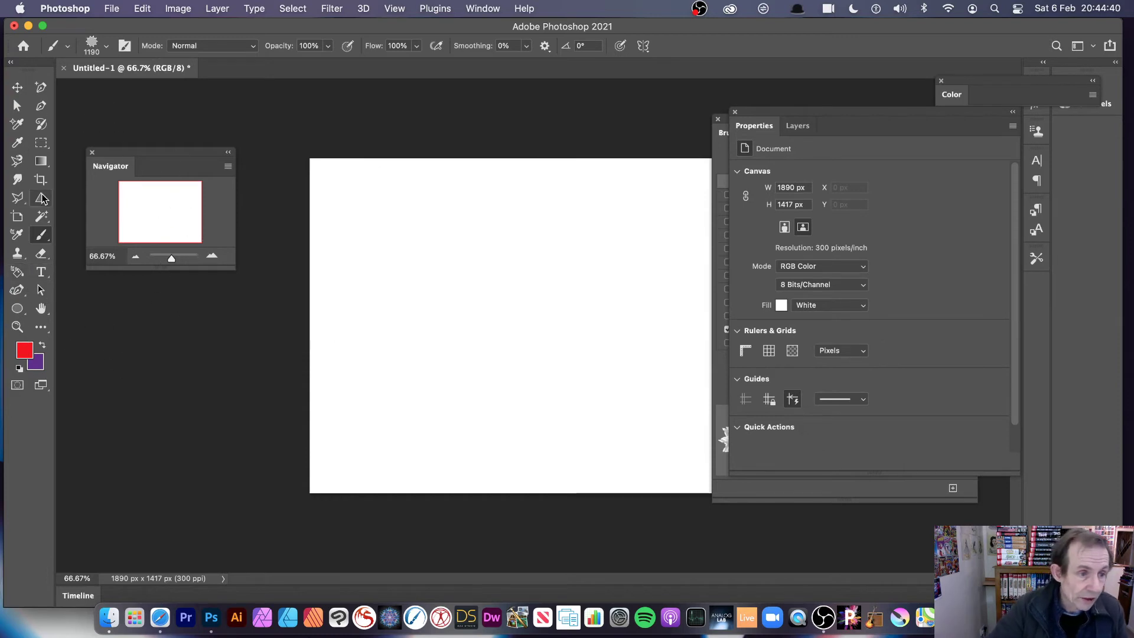
- Set the size of the new dashed star brush to 396 px and the foreground colour to black (000000)
left_click(69, 48)
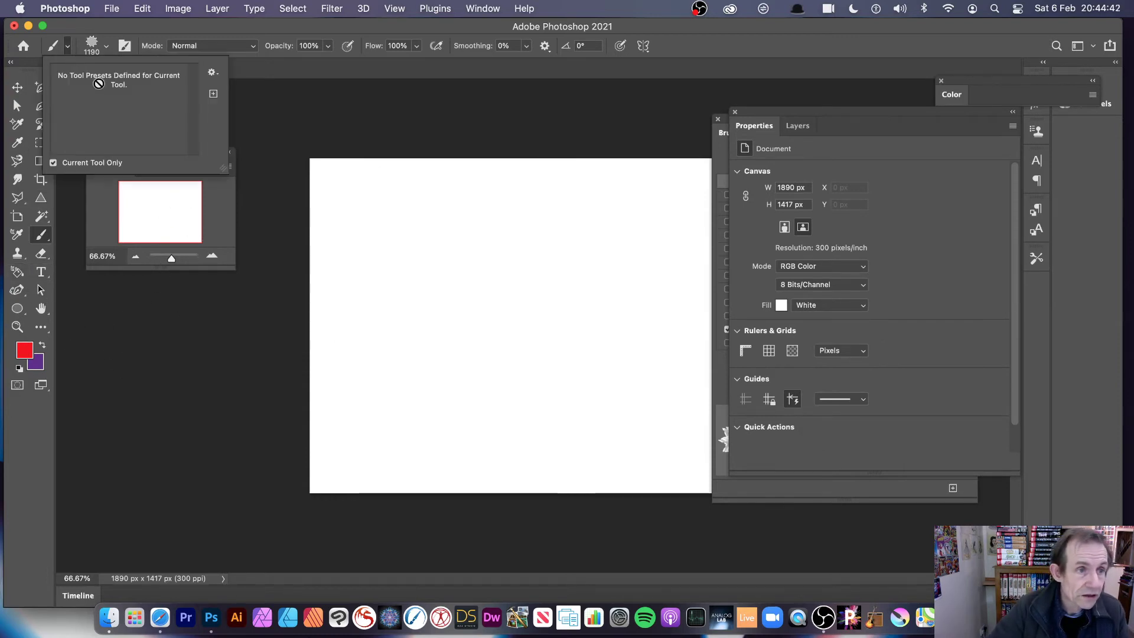
left_click(123, 36)
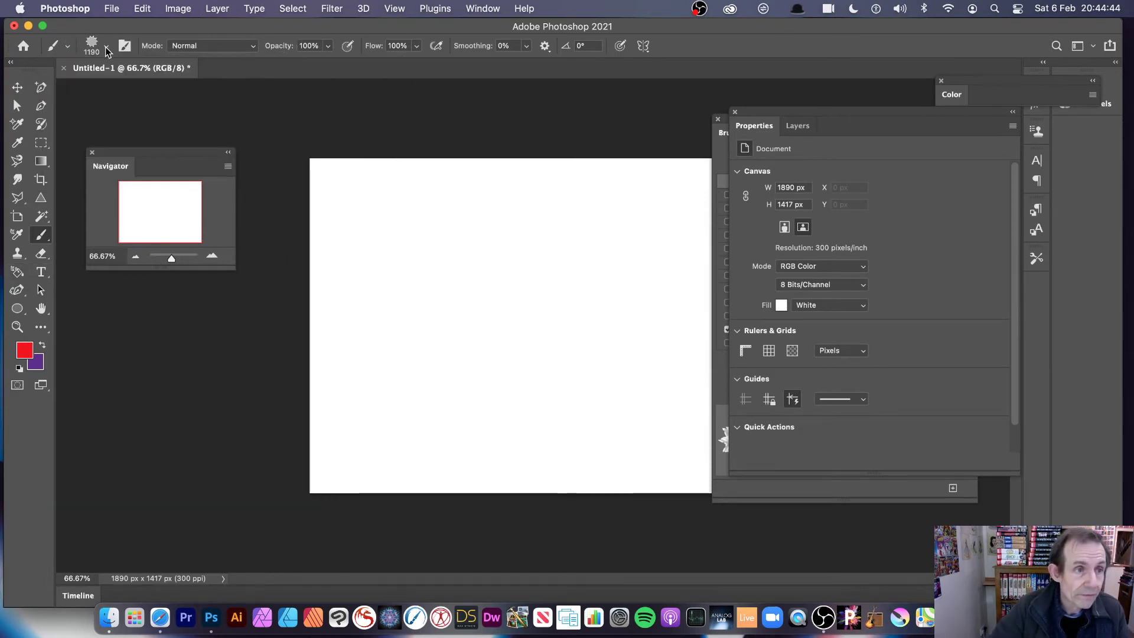
left_click(106, 51)
left_click_drag(158, 91, 160, 90)
key("Return")
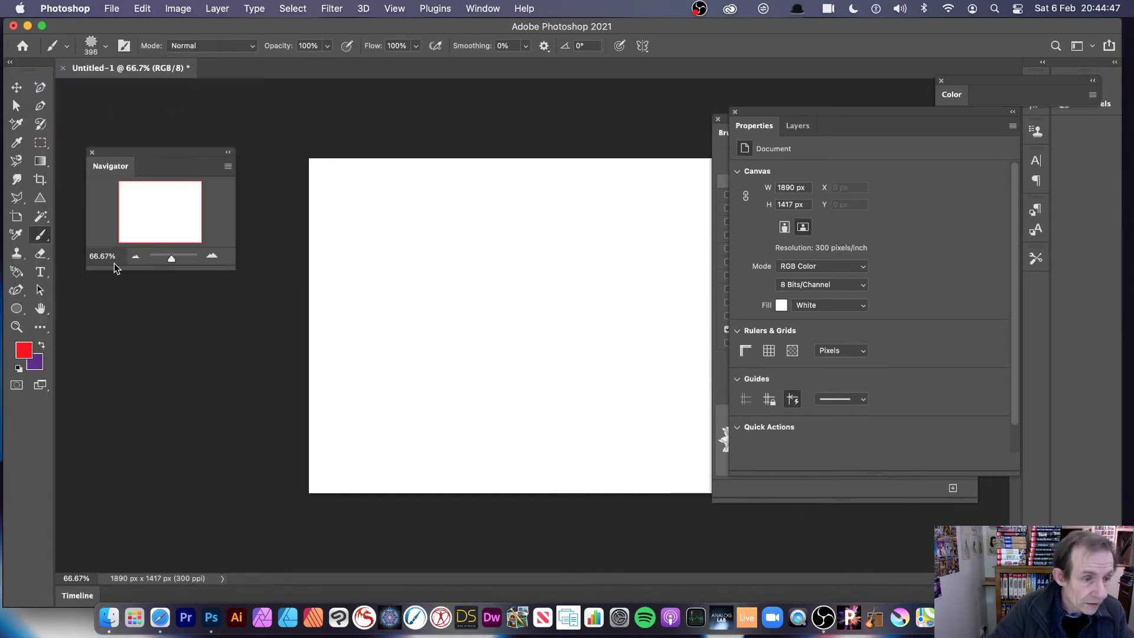
left_click(25, 351)
left_click_drag(413, 378, 356, 411)
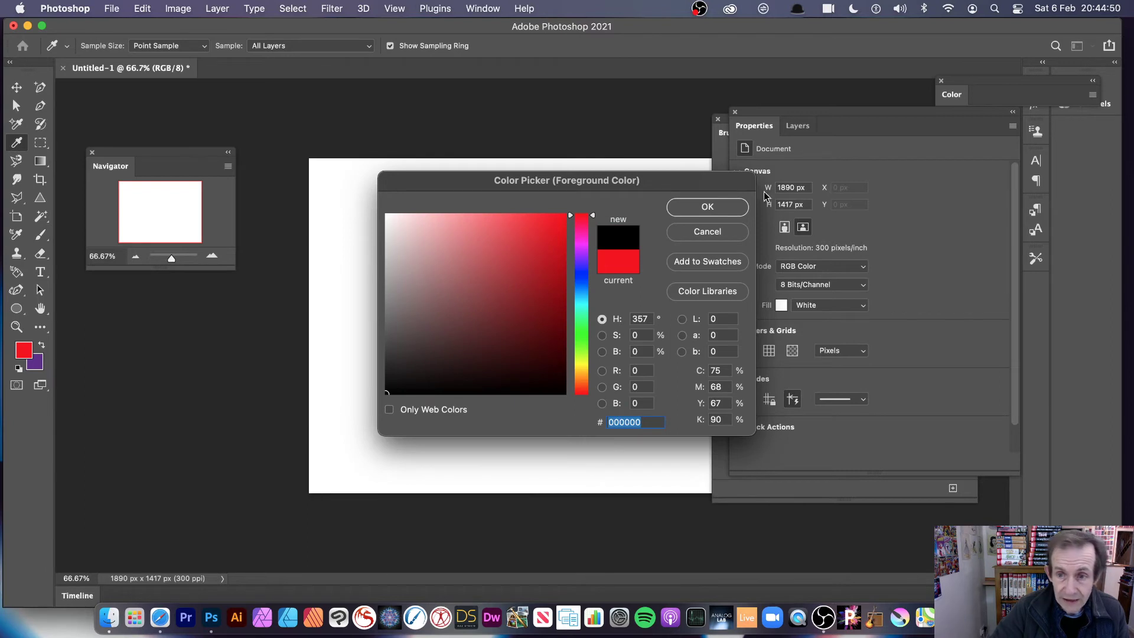
left_click(707, 207)
- Try the dashed star brush in a diagonal stroke and several single stamps around it, and undo them all
mouse_move(431, 248)
left_mouse_down()
mouse_move(557, 279)
mouse_move(605, 321)
left_mouse_up()
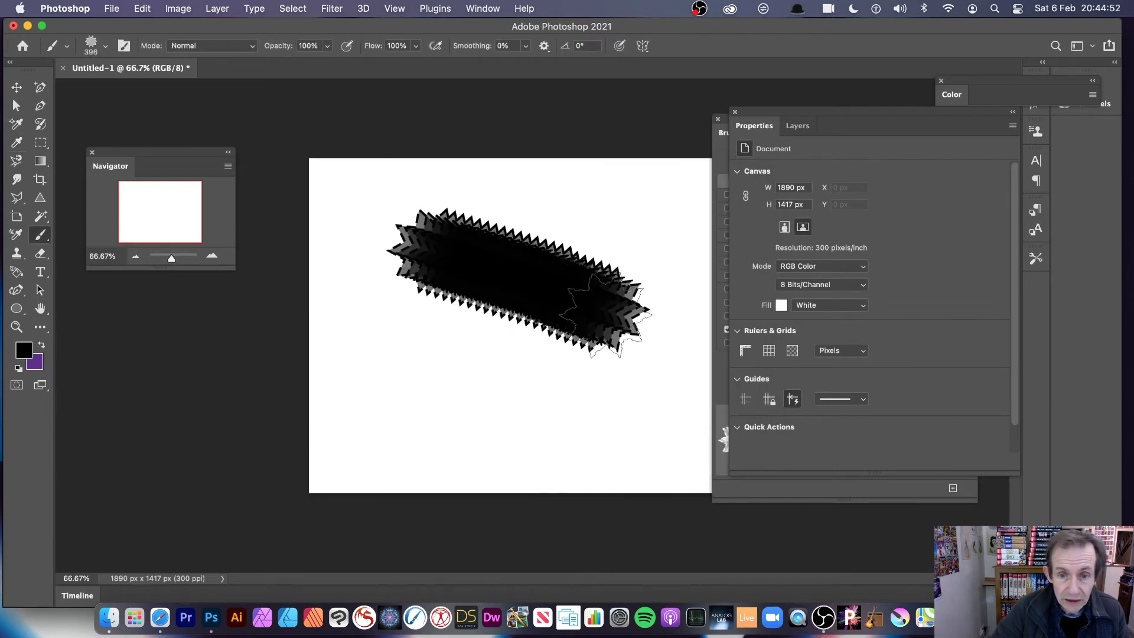
left_click(450, 379)
left_click(542, 400)
left_click(370, 323)
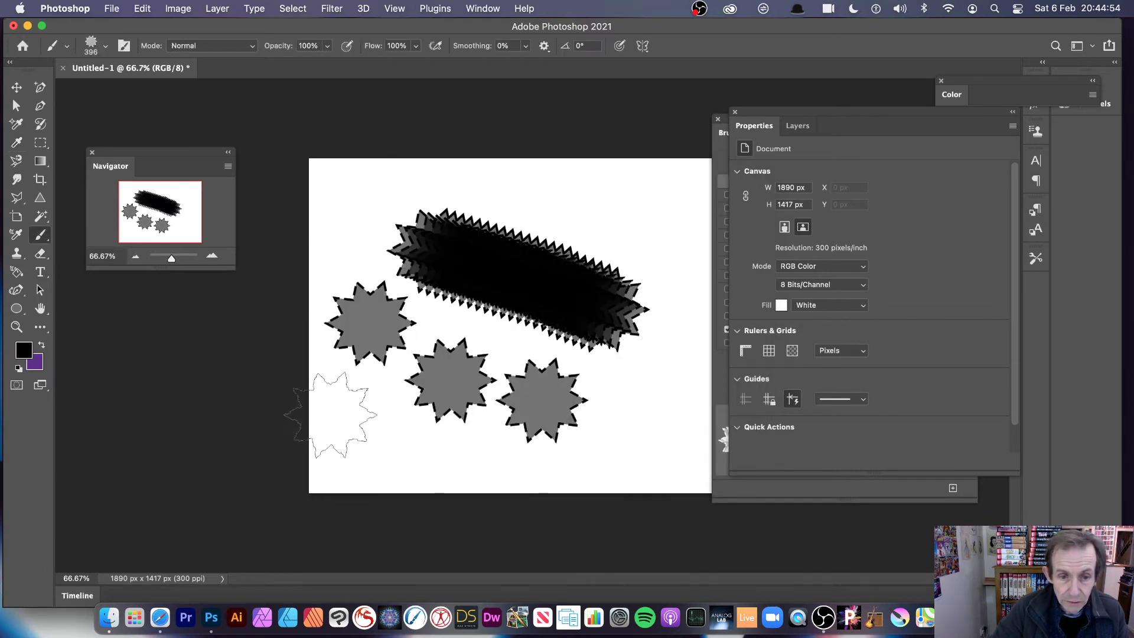
left_click(345, 412)
left_click(423, 469)
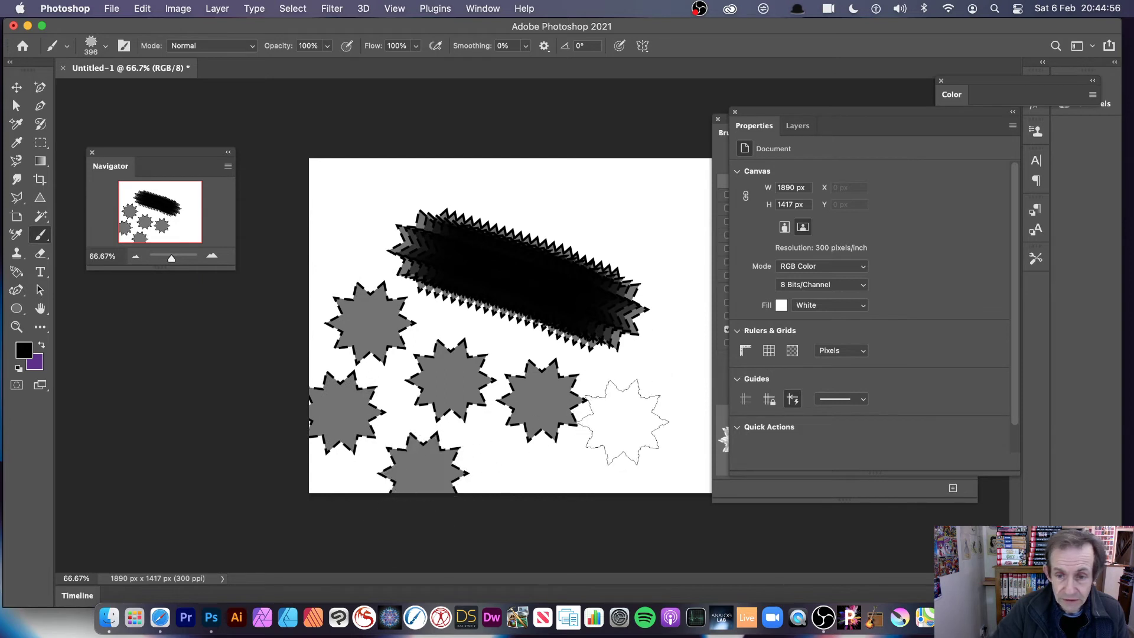
left_click(632, 421)
left_click(677, 319)
left_click(589, 216)
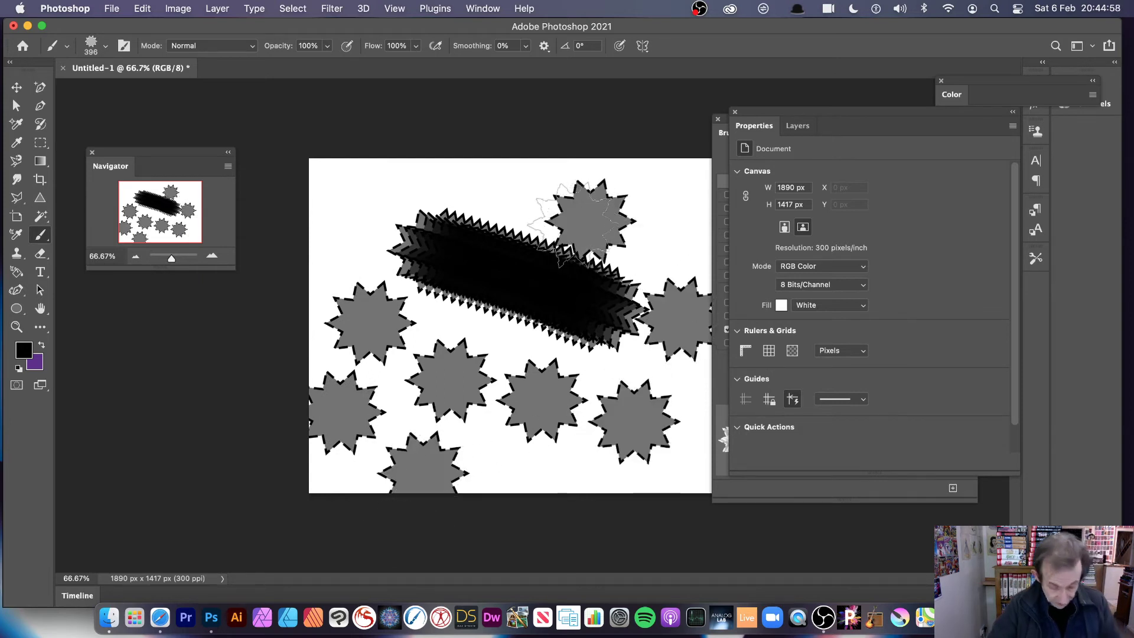
key("super+z")
key("super+z")
key("super+z")
key("super+z")
key("super+z")
key("super+z")
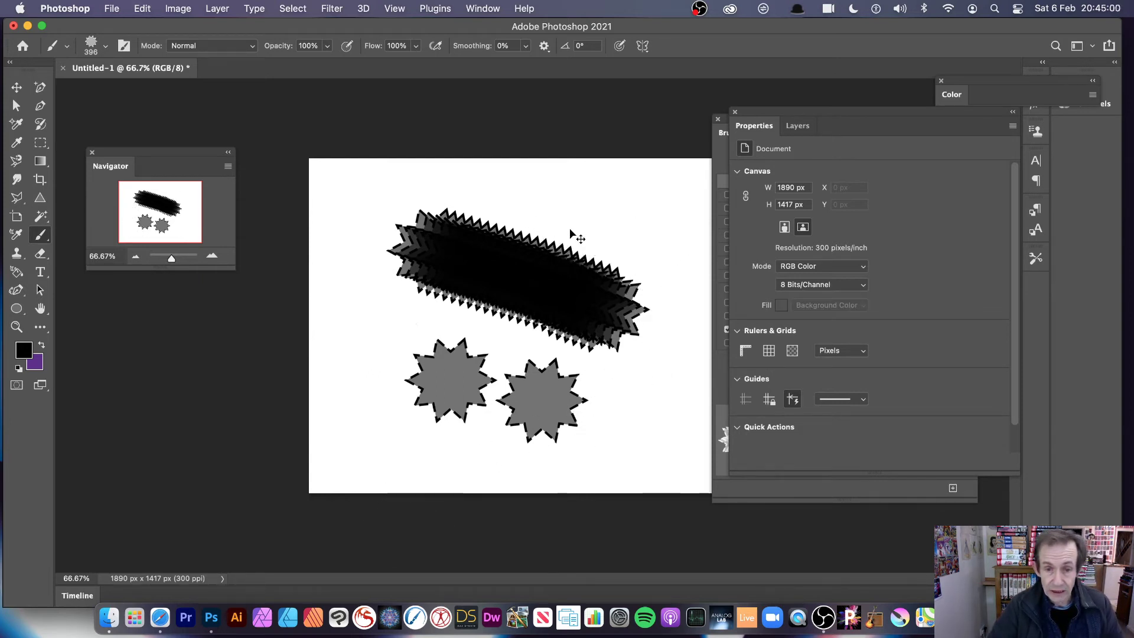
key("super+z")
key("super+z")
key("super+z")
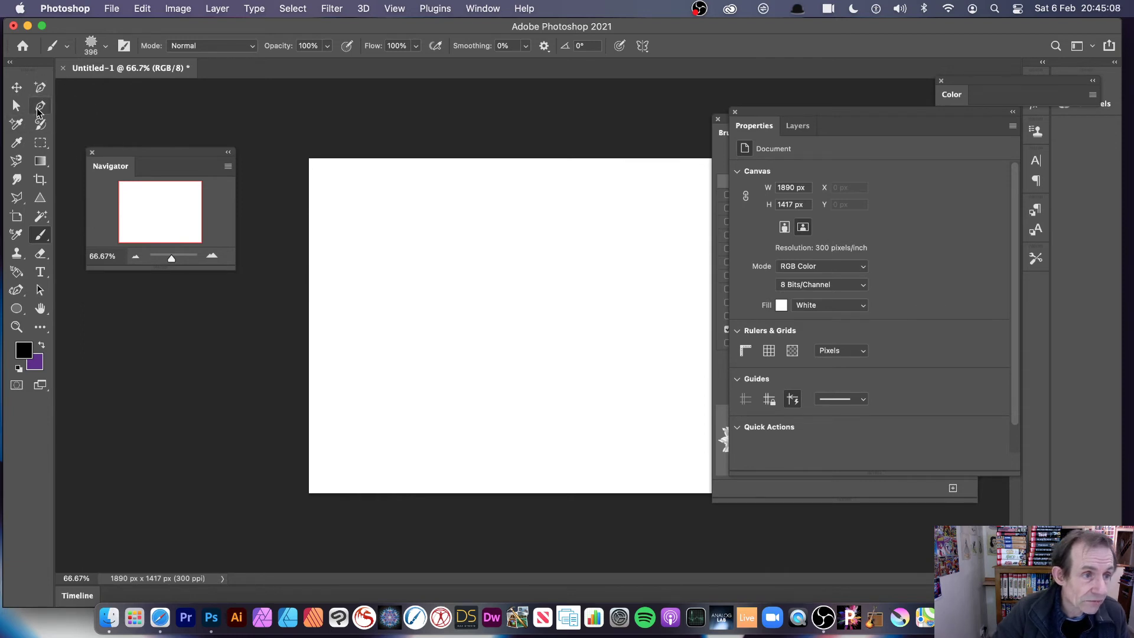
- Try a closed black seven-armed shape about 1468 × 1188 px drawn with the Curvature Pen tool, and delete it
left_click(38, 110)
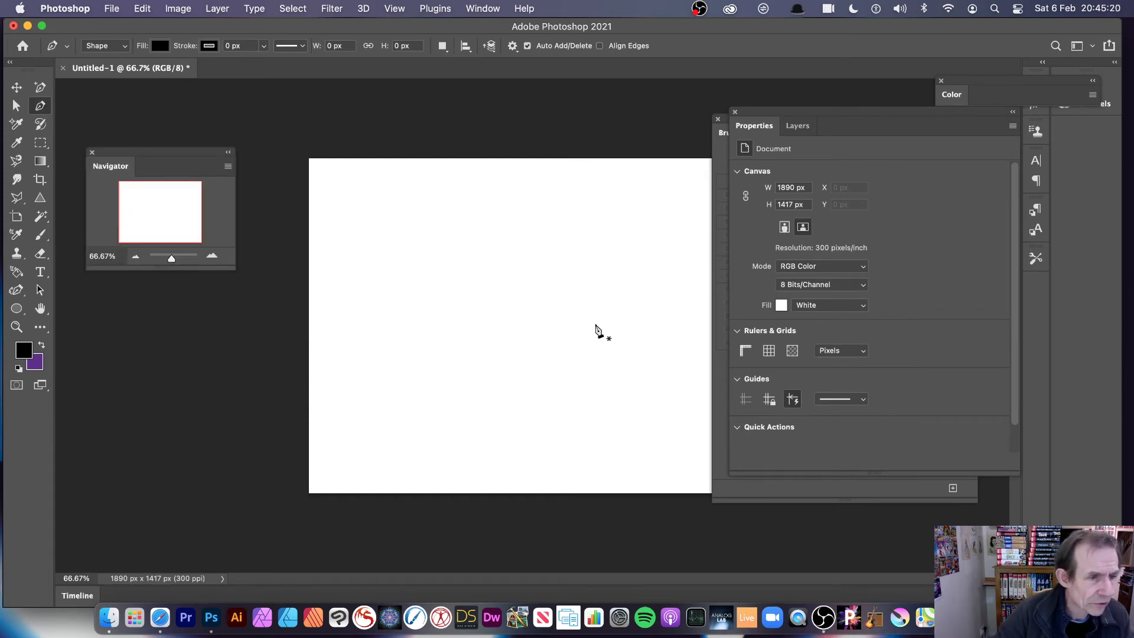
left_click(16, 290)
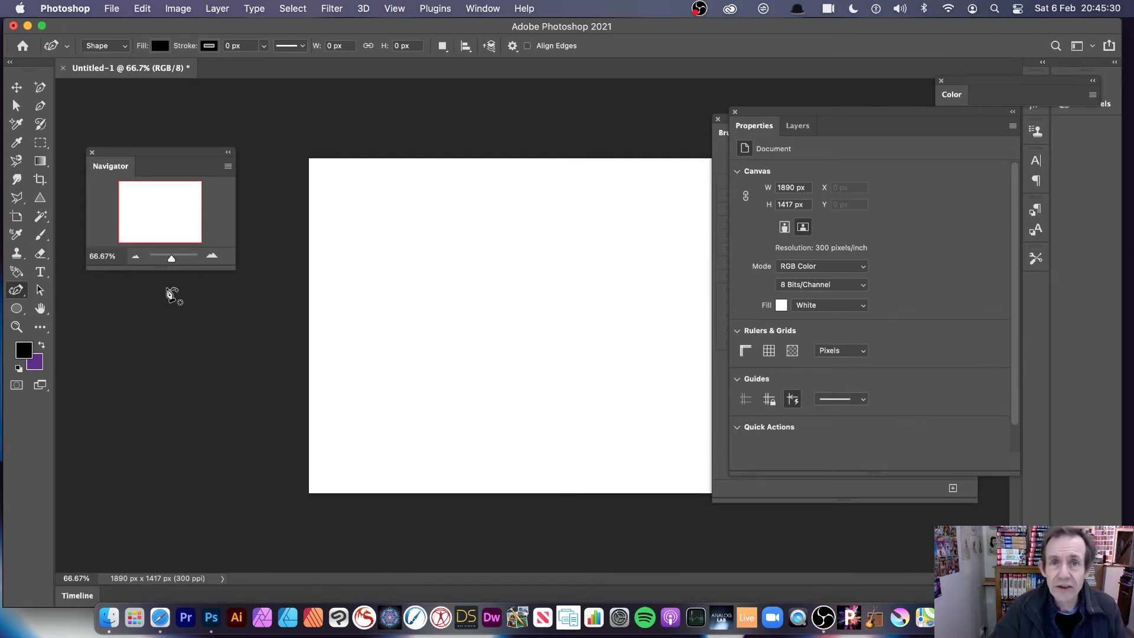
left_click(581, 231)
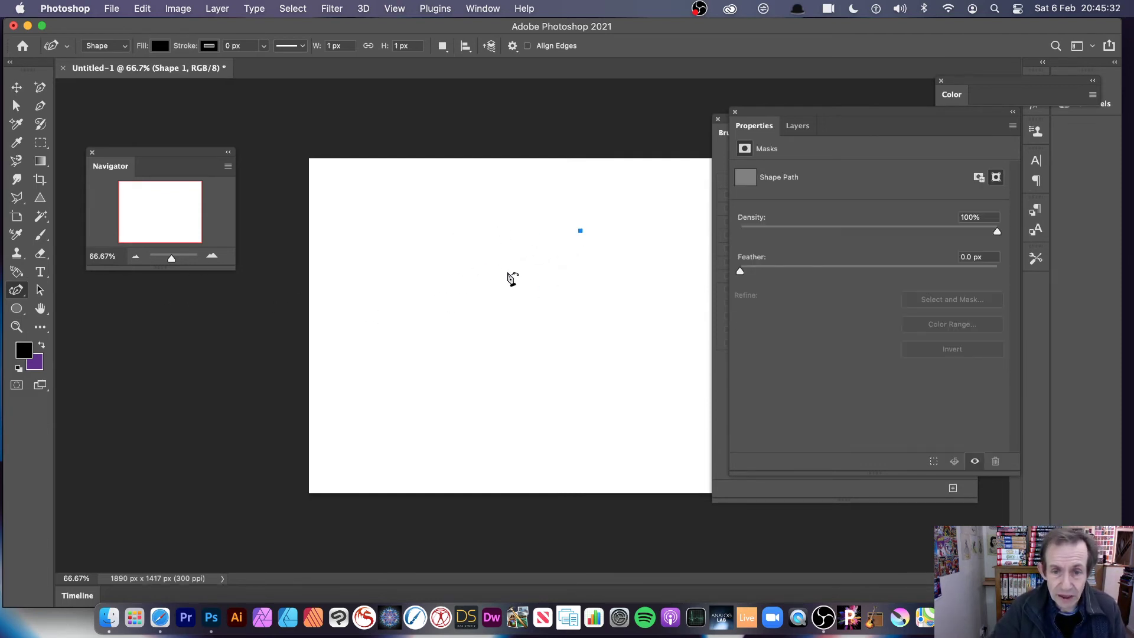
left_click(496, 277)
left_click(406, 195)
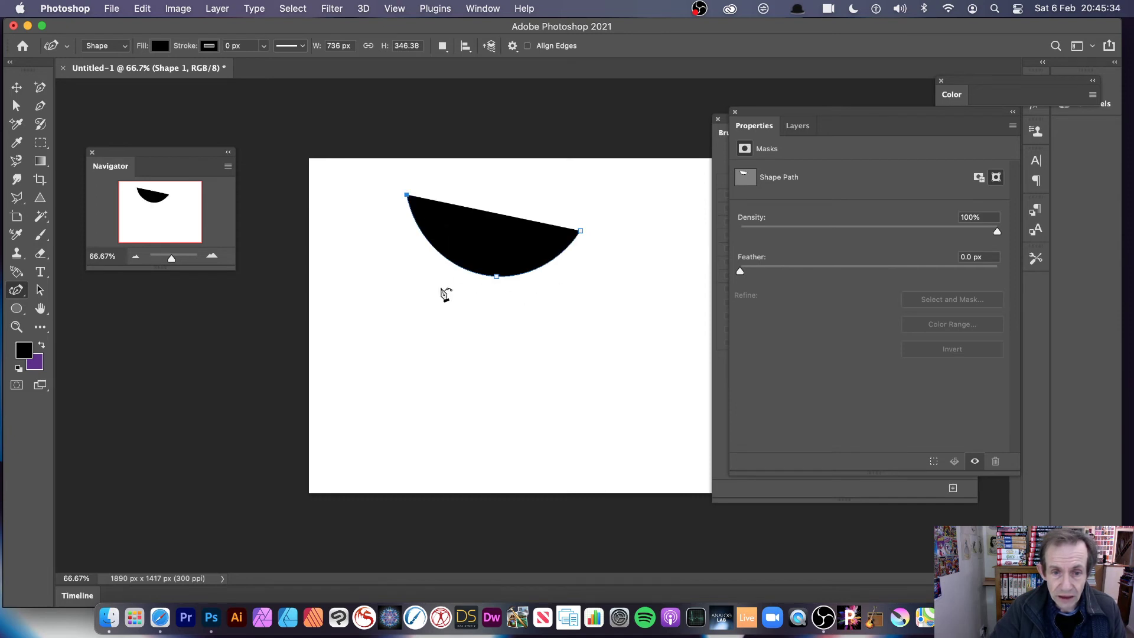
left_click(462, 309)
left_click(343, 314)
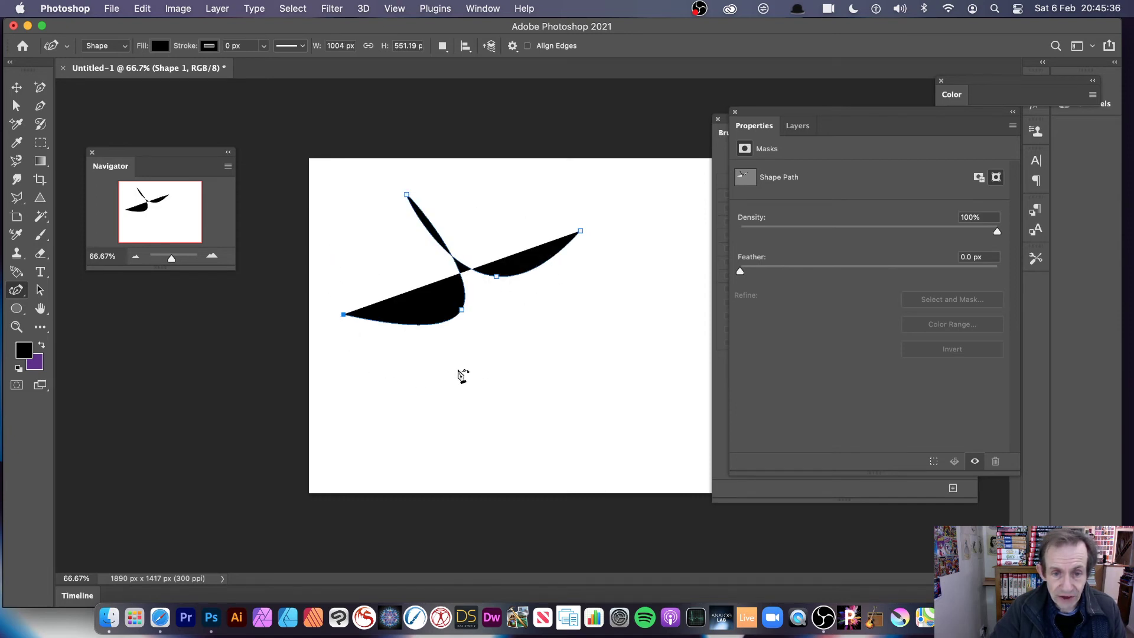
left_click(466, 341)
left_click(384, 460)
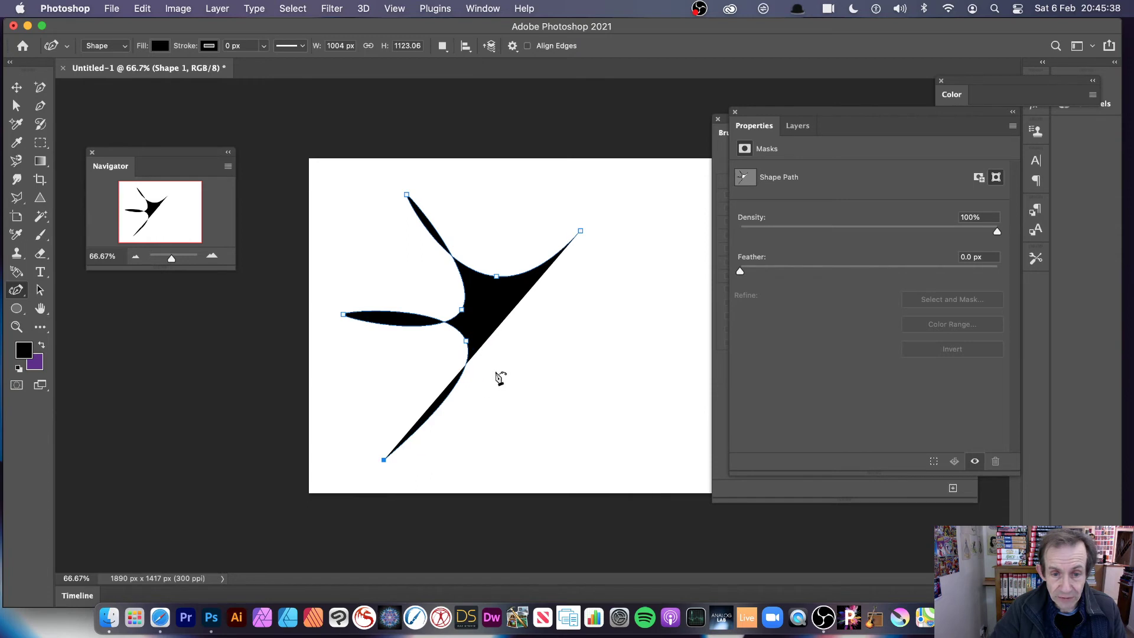
left_click(495, 362)
left_click(562, 474)
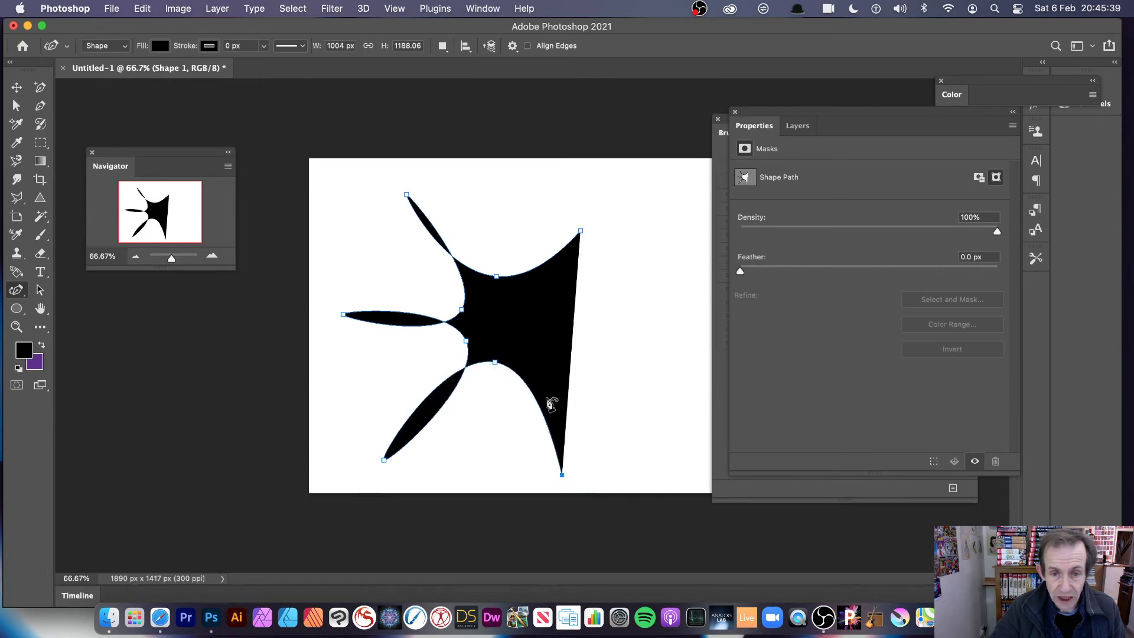
left_click(539, 353)
left_click(686, 427)
left_click(551, 321)
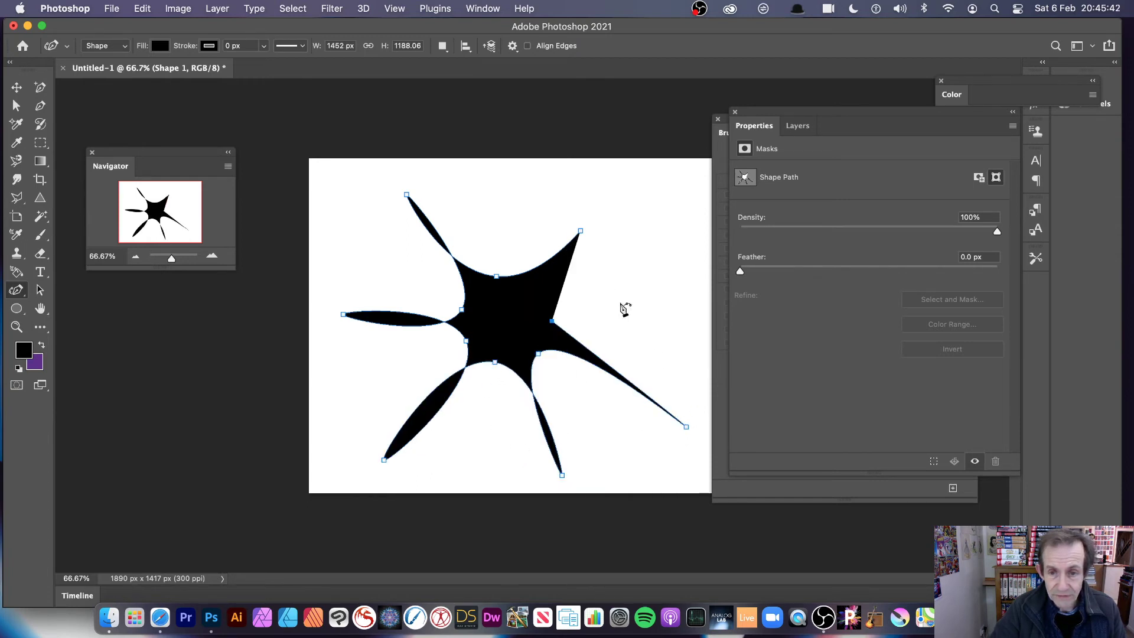
left_click(690, 220)
left_click(535, 294)
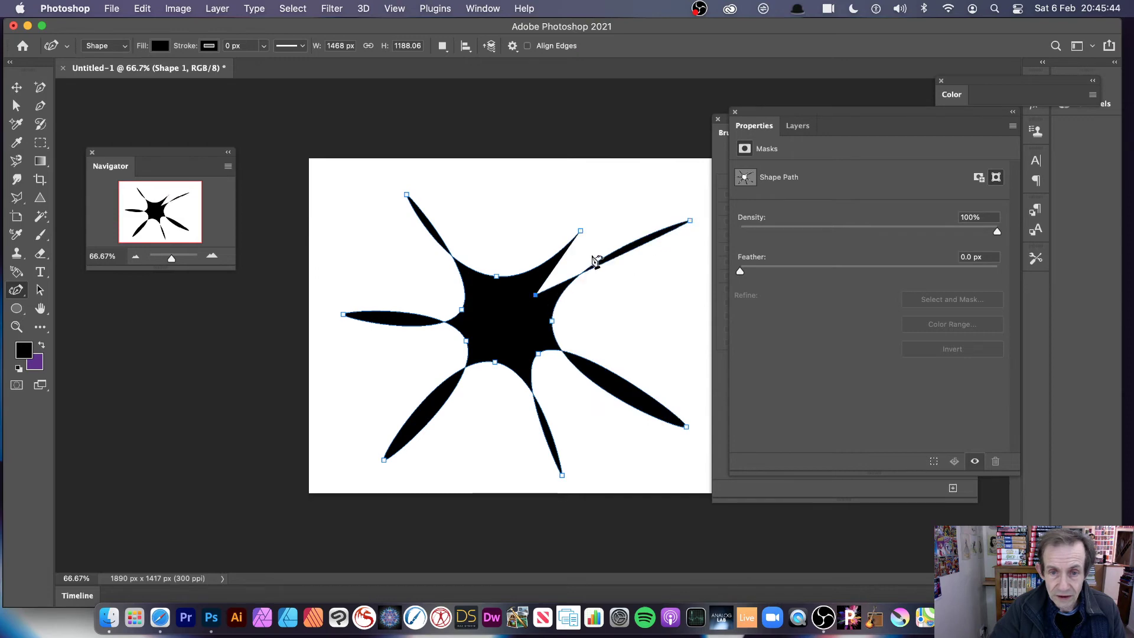
left_click(581, 232)
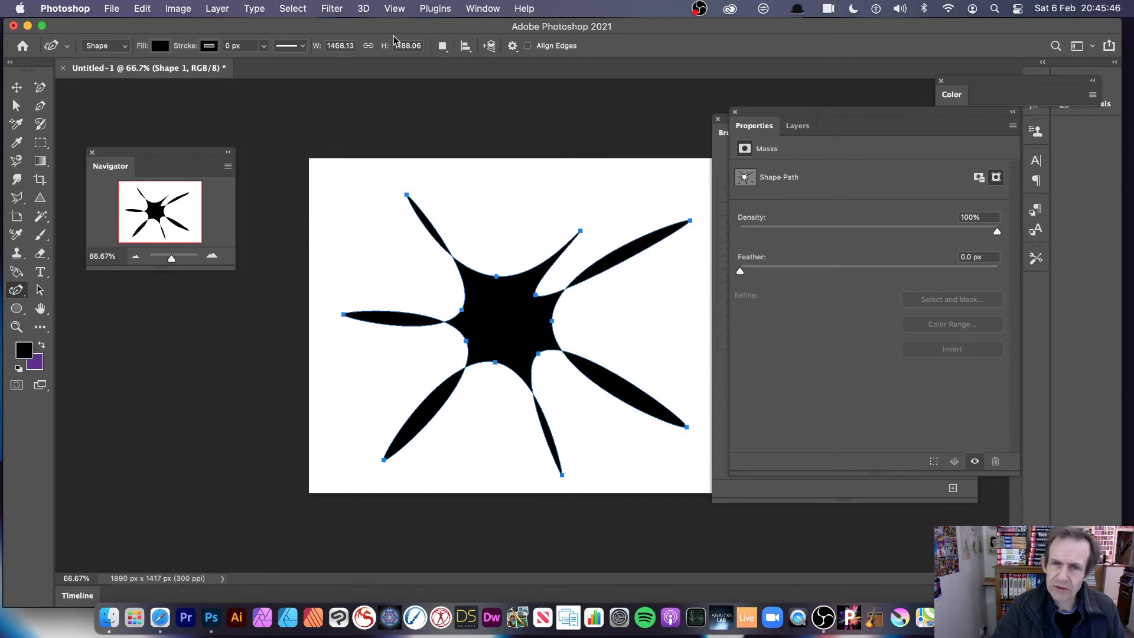
key("BackSpace")
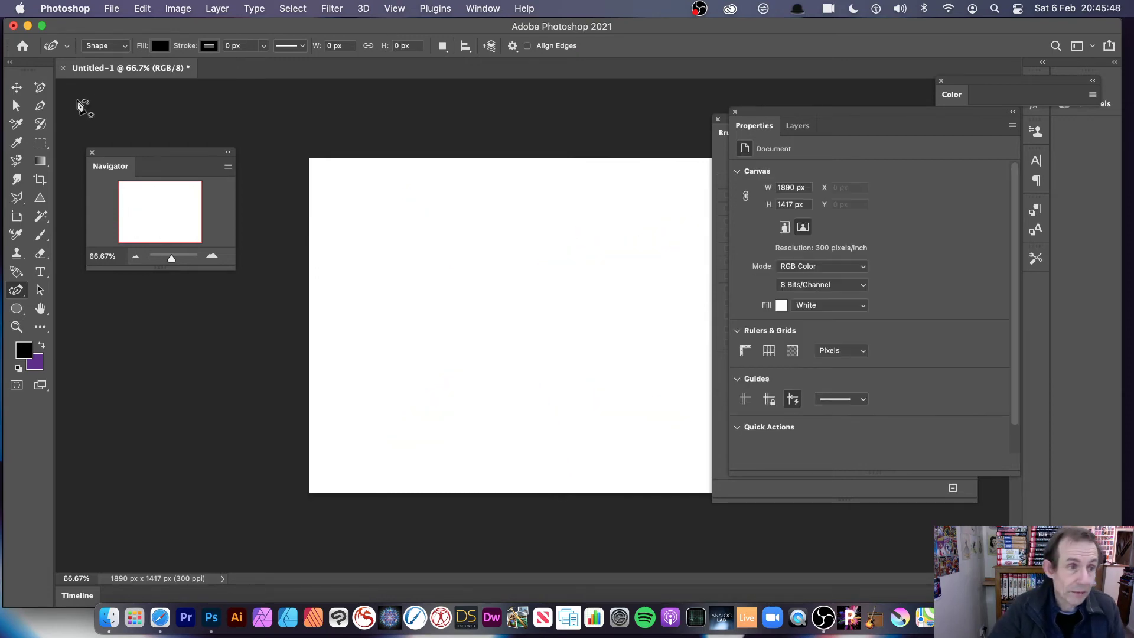
- Draw a closed irregular black star with eight long pointed arms, about 1470 × 1254 px, with the Pen tool
left_click(41, 107)
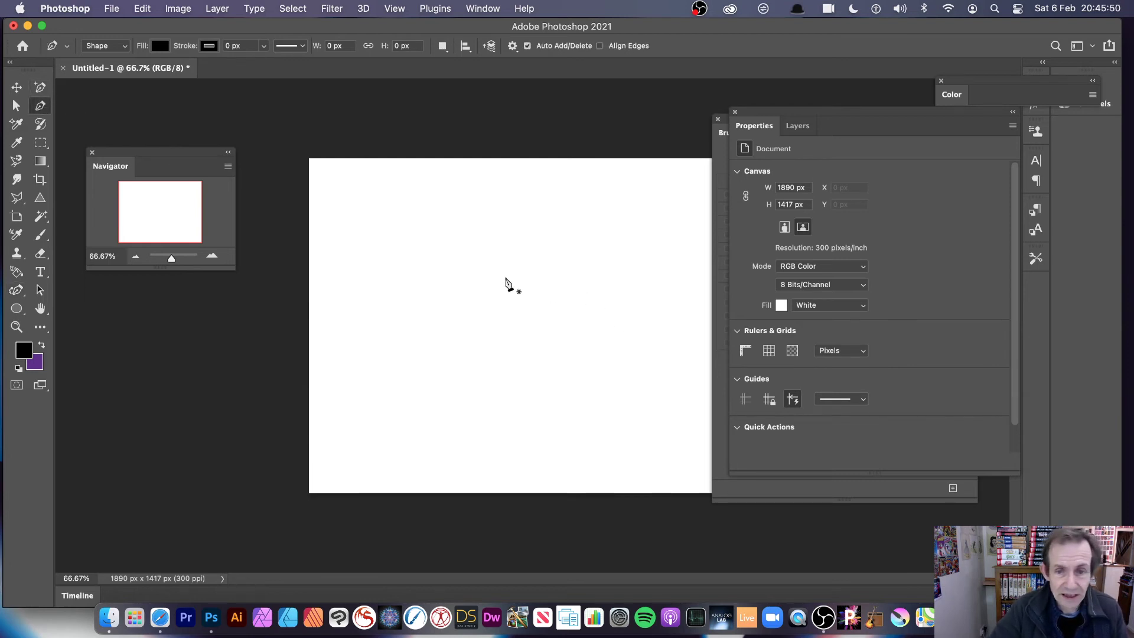
left_click(348, 182)
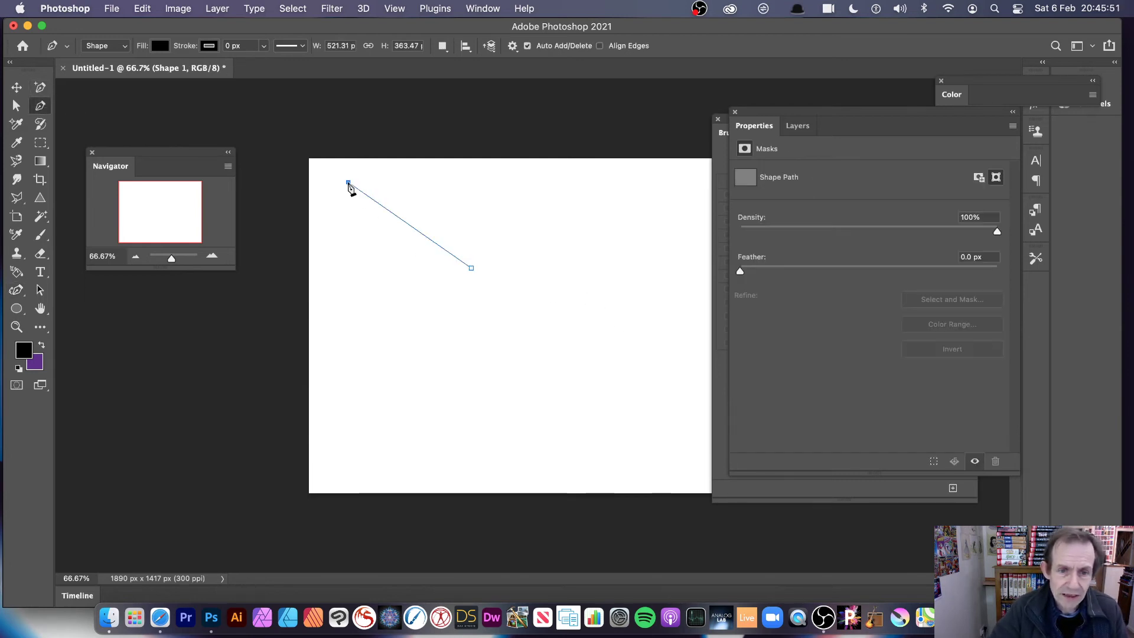
left_click(453, 286)
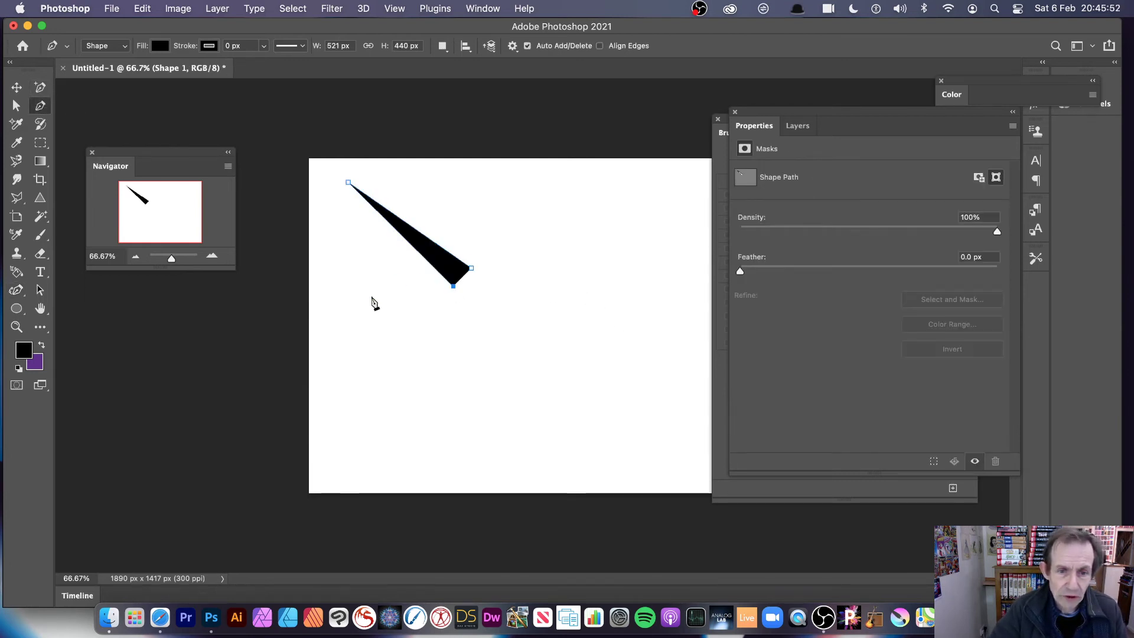
left_click(457, 308)
left_click(408, 477)
left_click(466, 314)
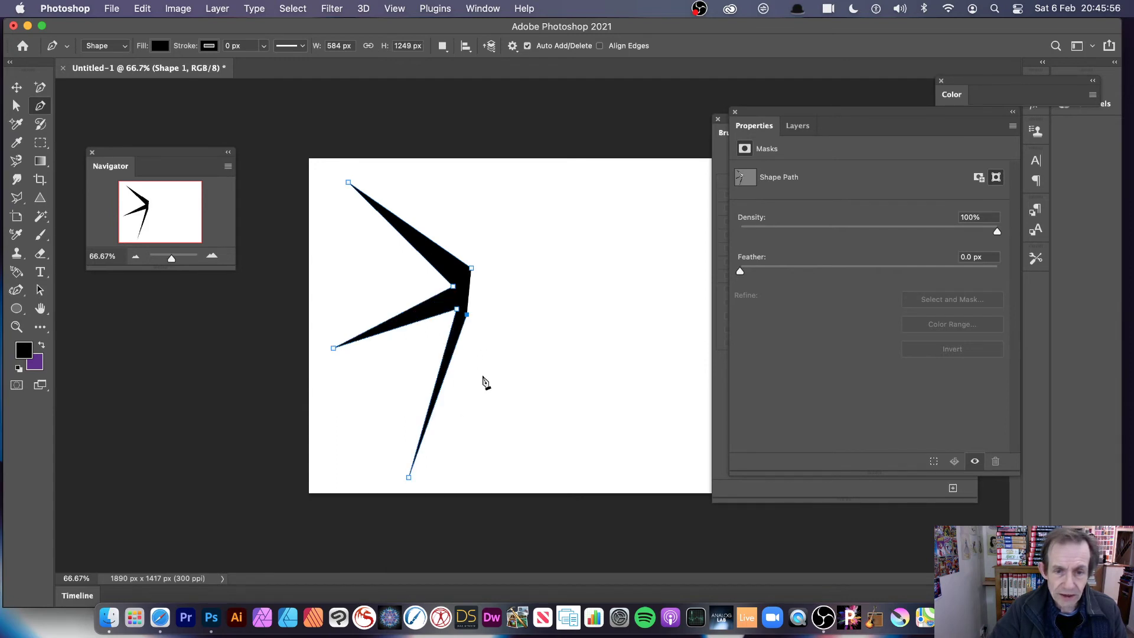
left_click(532, 448)
left_click(485, 314)
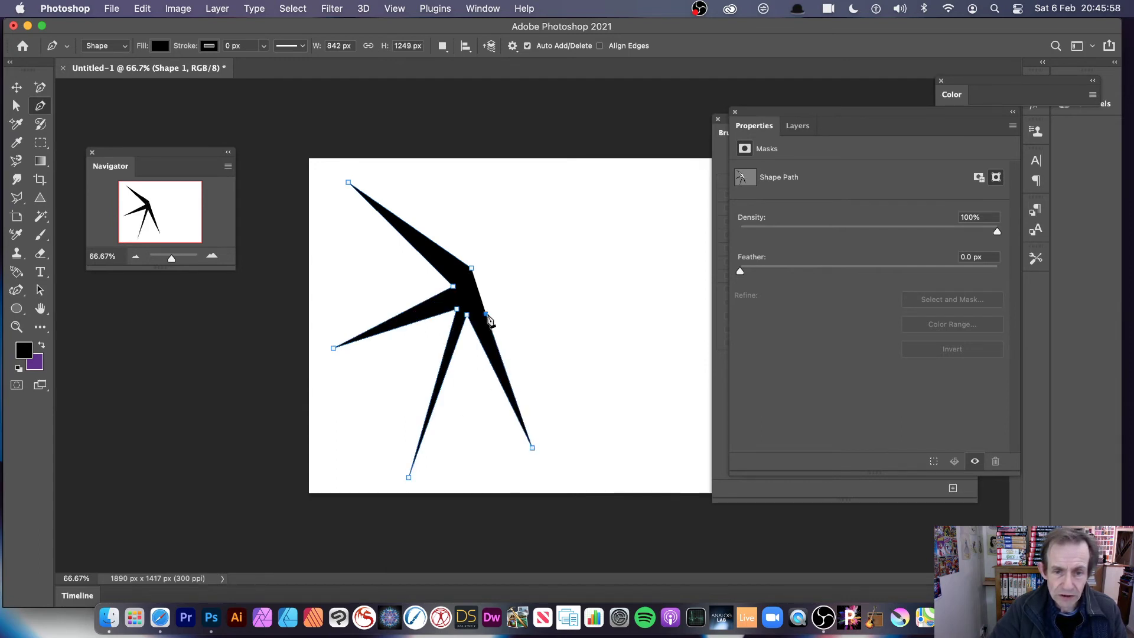
left_click(669, 445)
left_click(503, 300)
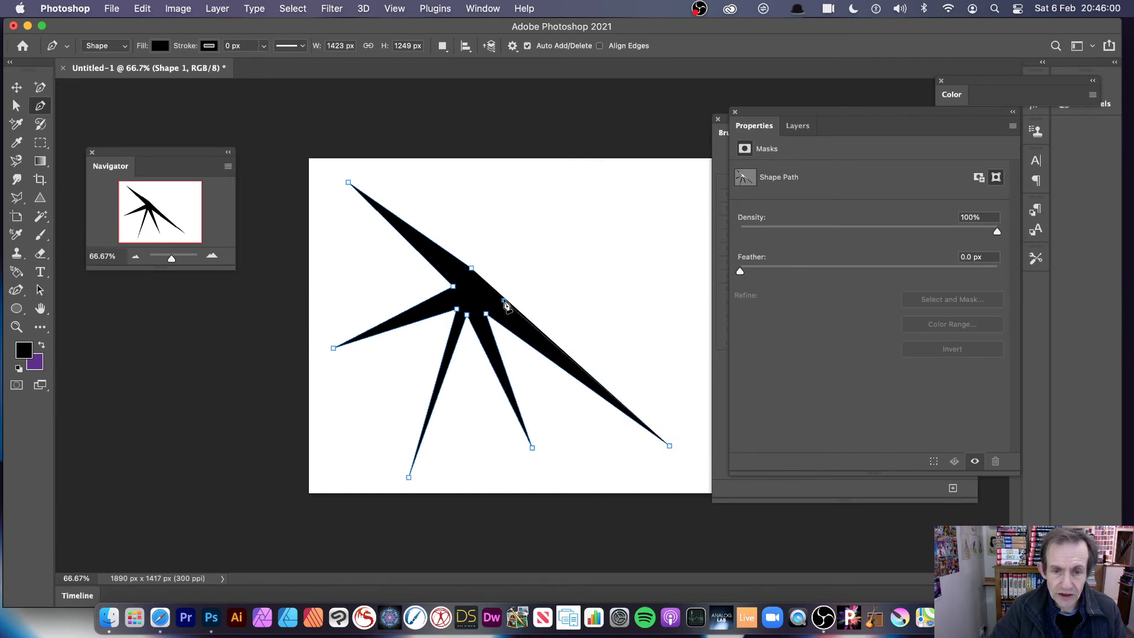
left_click(680, 319)
left_click(511, 279)
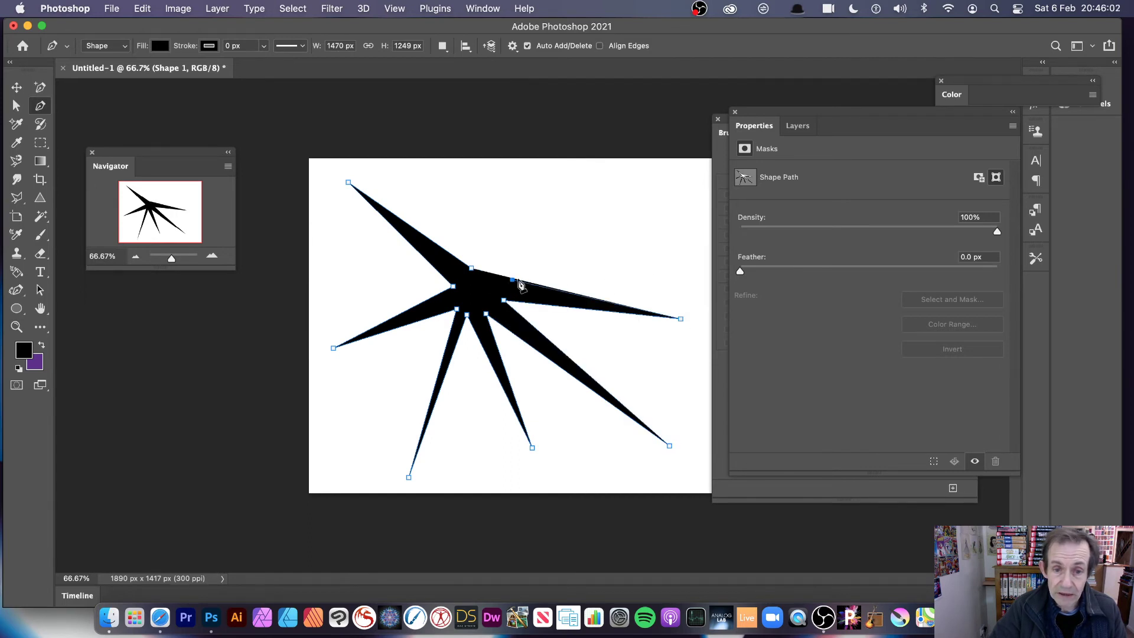
left_click(673, 239)
left_click(501, 266)
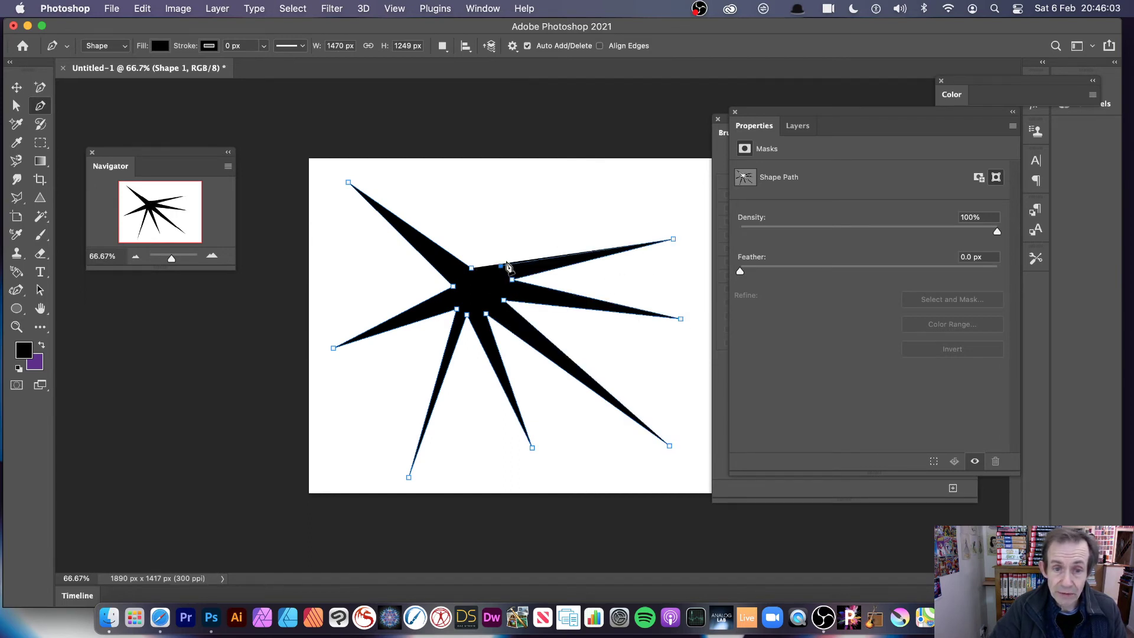
left_click(573, 181)
left_click(471, 268)
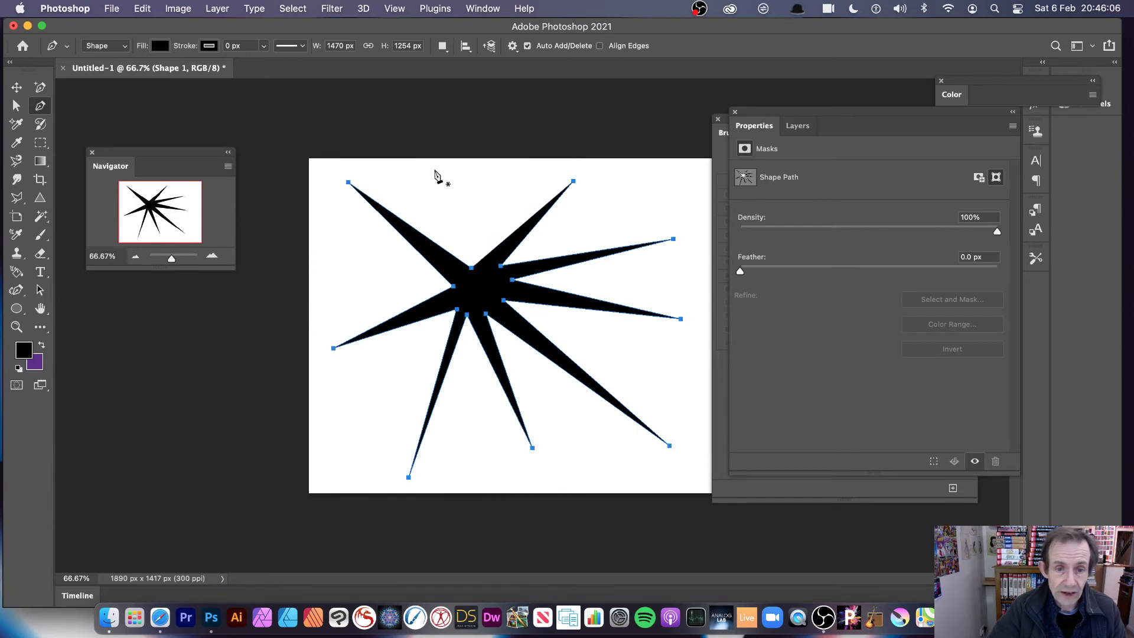
- Flatten the image so the pen-drawn star merges into the white background
left_click(17, 88)
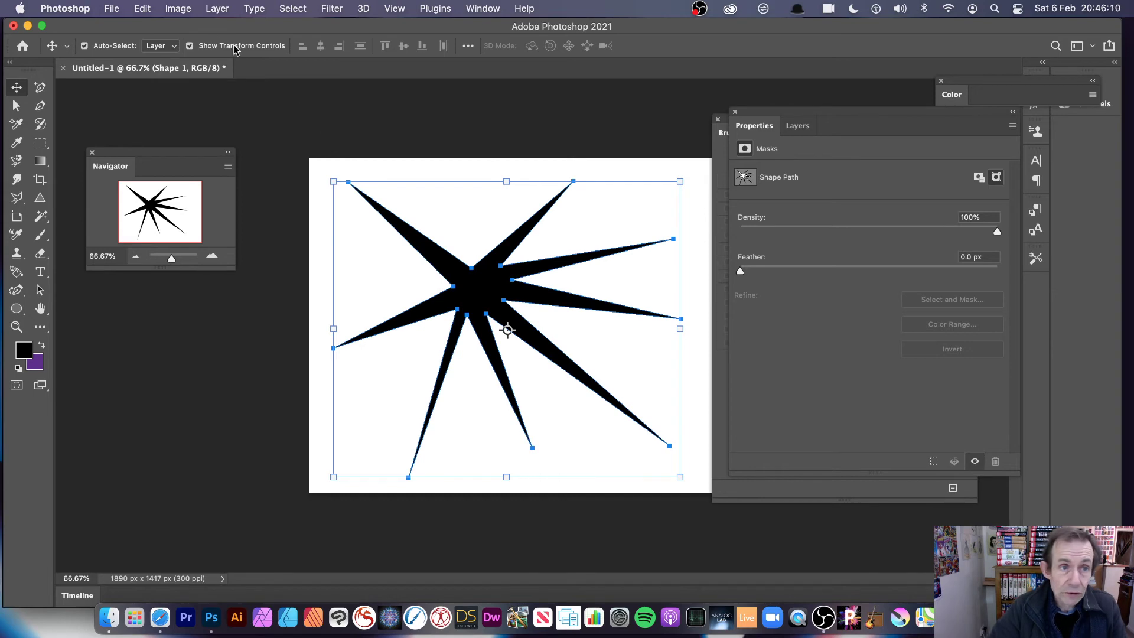
left_click(217, 8)
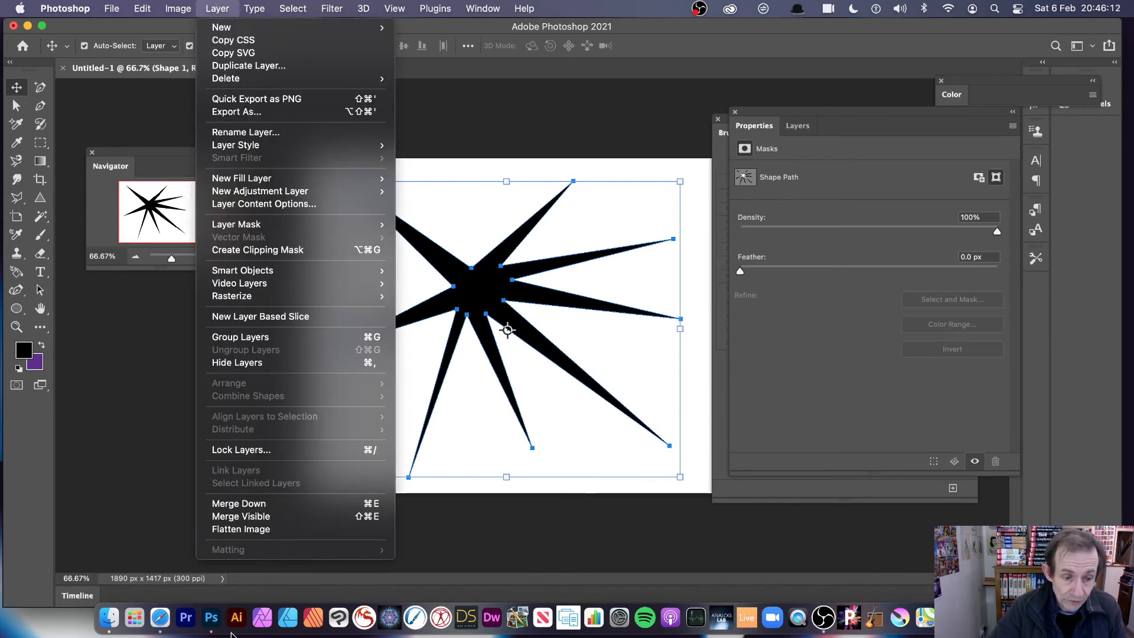
left_click(275, 530)
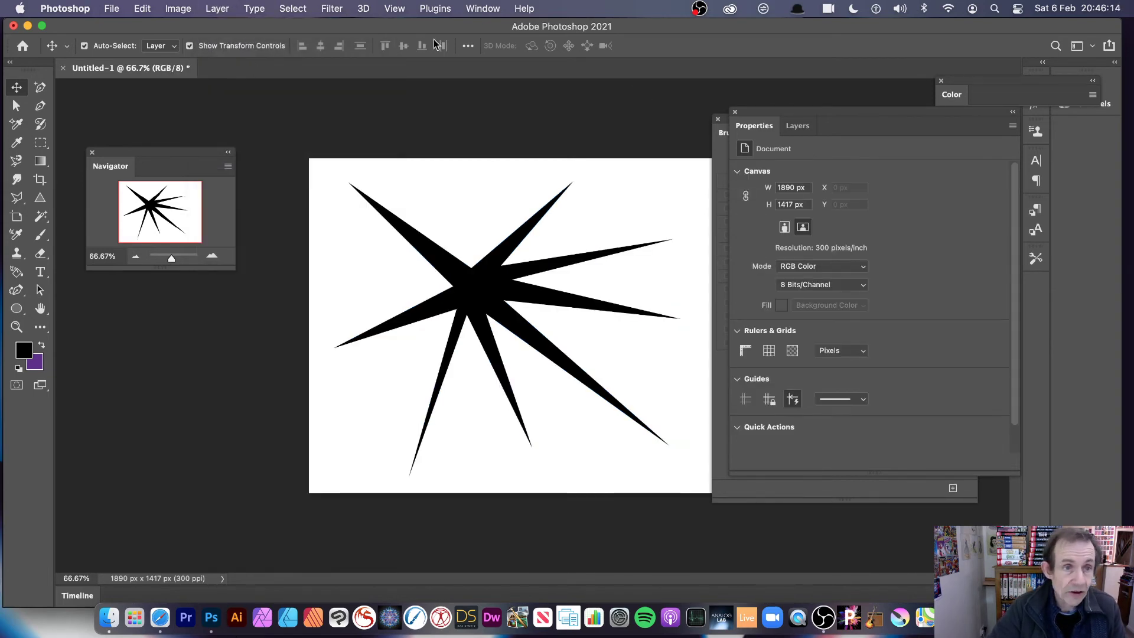
- Distort all arms of the black star into wavy shapes with the Smudge tool at size 95 and 50% strength
left_click(18, 181)
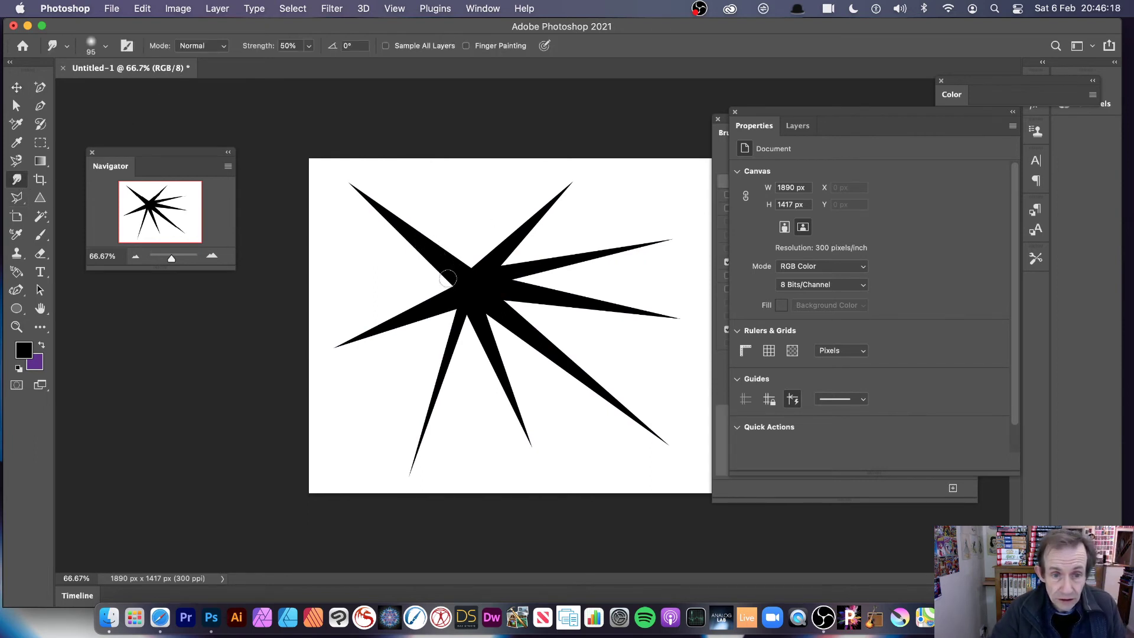
mouse_move(448, 277)
left_mouse_down()
mouse_move(365, 202)
mouse_move(441, 275)
mouse_move(411, 260)
mouse_move(420, 243)
mouse_move(351, 199)
mouse_move(409, 210)
mouse_move(480, 263)
mouse_move(576, 177)
left_mouse_up()
mouse_move(551, 242)
left_mouse_down()
mouse_move(651, 259)
mouse_move(627, 254)
mouse_move(667, 246)
left_mouse_up()
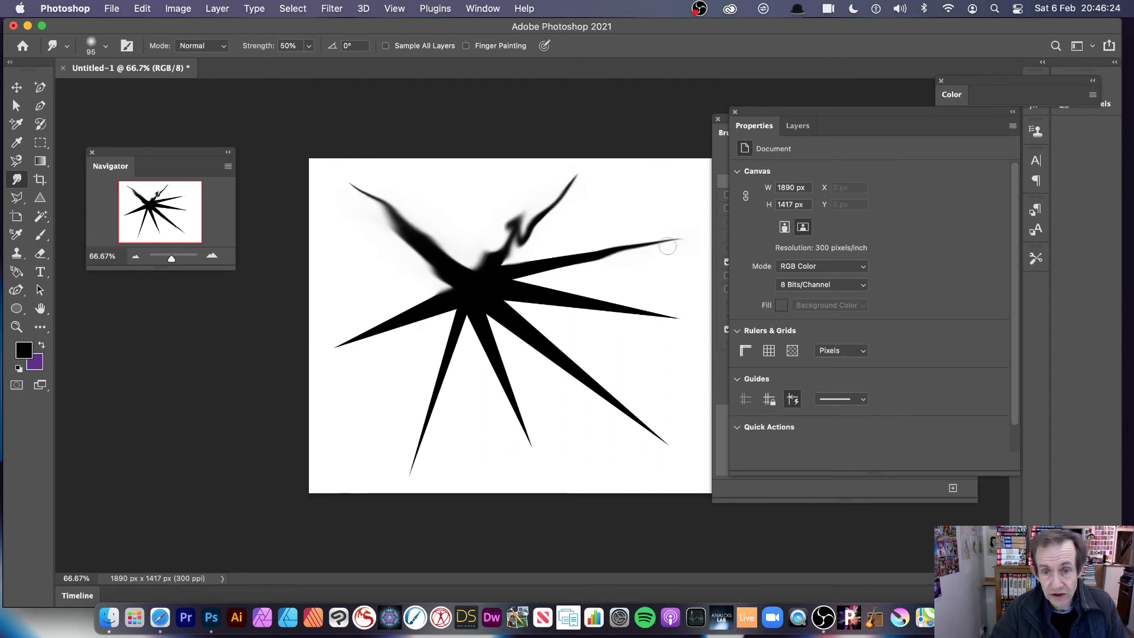
left_click_drag(591, 295, 679, 325)
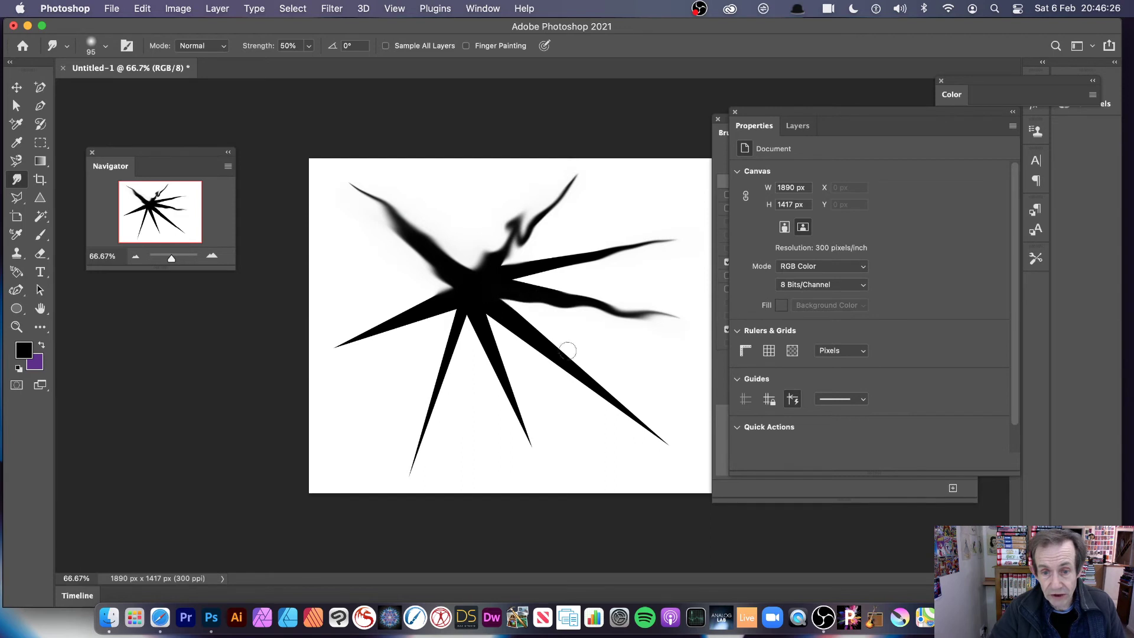
mouse_move(567, 351)
left_mouse_down()
mouse_move(635, 414)
mouse_move(555, 366)
mouse_move(496, 355)
mouse_move(515, 400)
mouse_move(433, 421)
mouse_move(470, 332)
mouse_move(482, 352)
mouse_move(452, 371)
left_mouse_up()
mouse_move(419, 310)
left_mouse_down()
mouse_move(343, 346)
mouse_move(430, 308)
mouse_move(533, 327)
mouse_move(504, 289)
mouse_move(527, 309)
mouse_move(518, 318)
mouse_move(465, 267)
left_mouse_up()
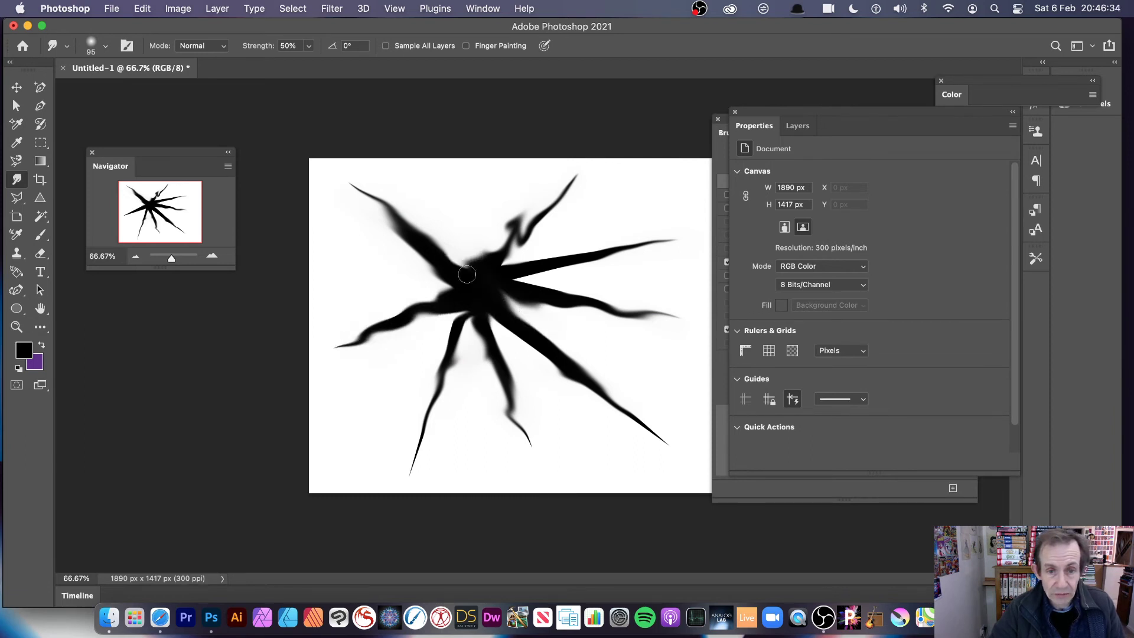
left_click(336, 9)
mouse_move(370, 191)
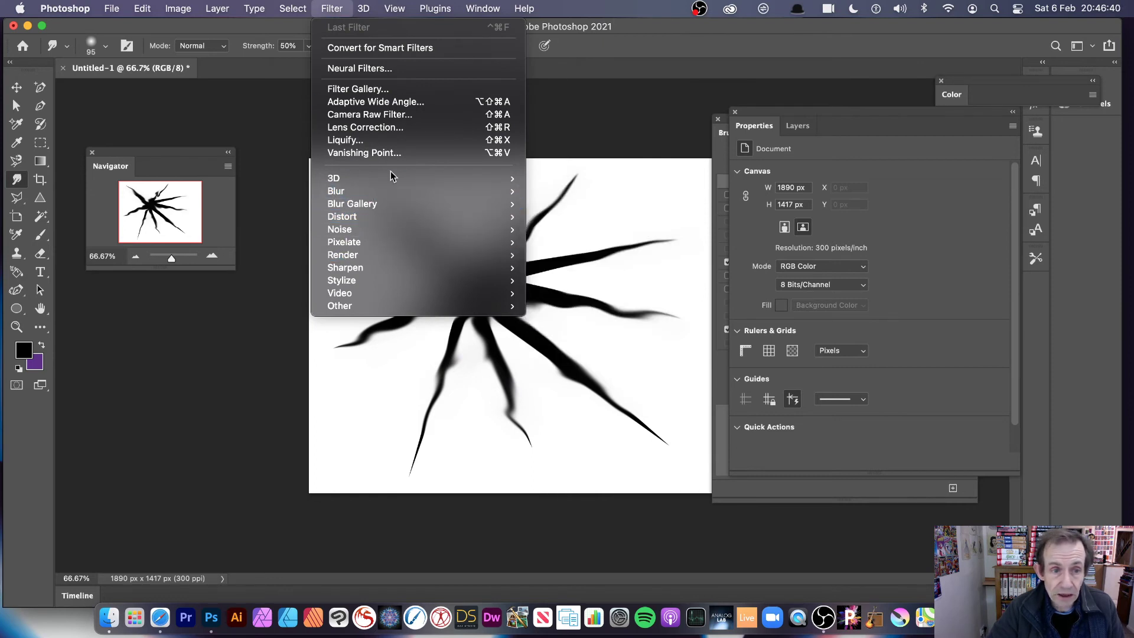
mouse_move(384, 255)
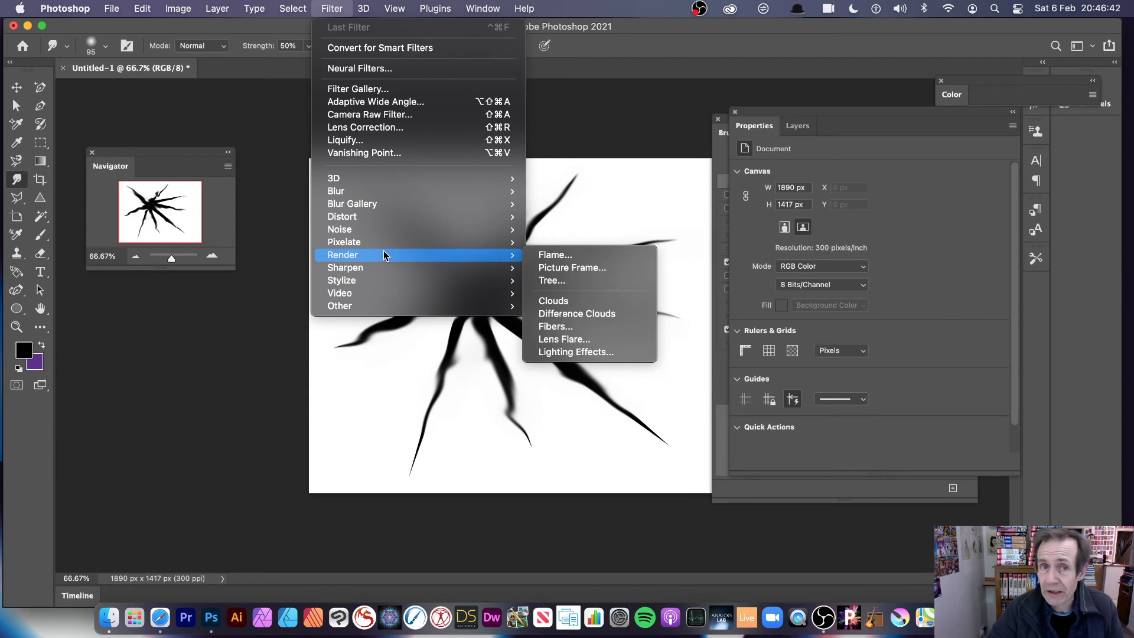
mouse_move(363, 11)
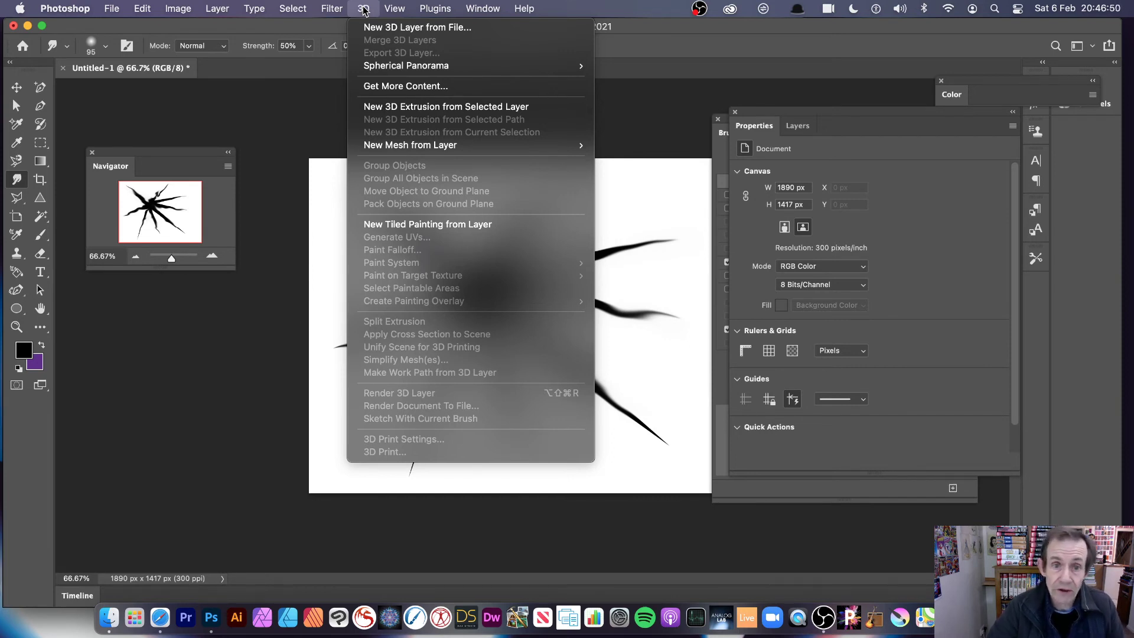
left_click(267, 108)
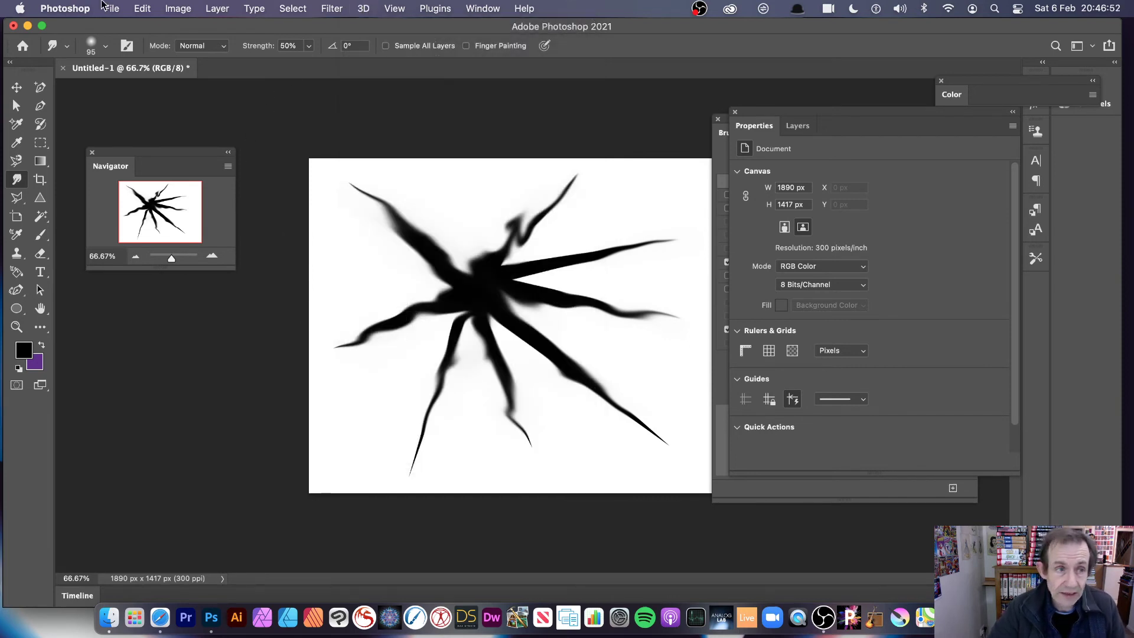
- Define the smudged star as a brush preset with the default name
left_click(142, 8)
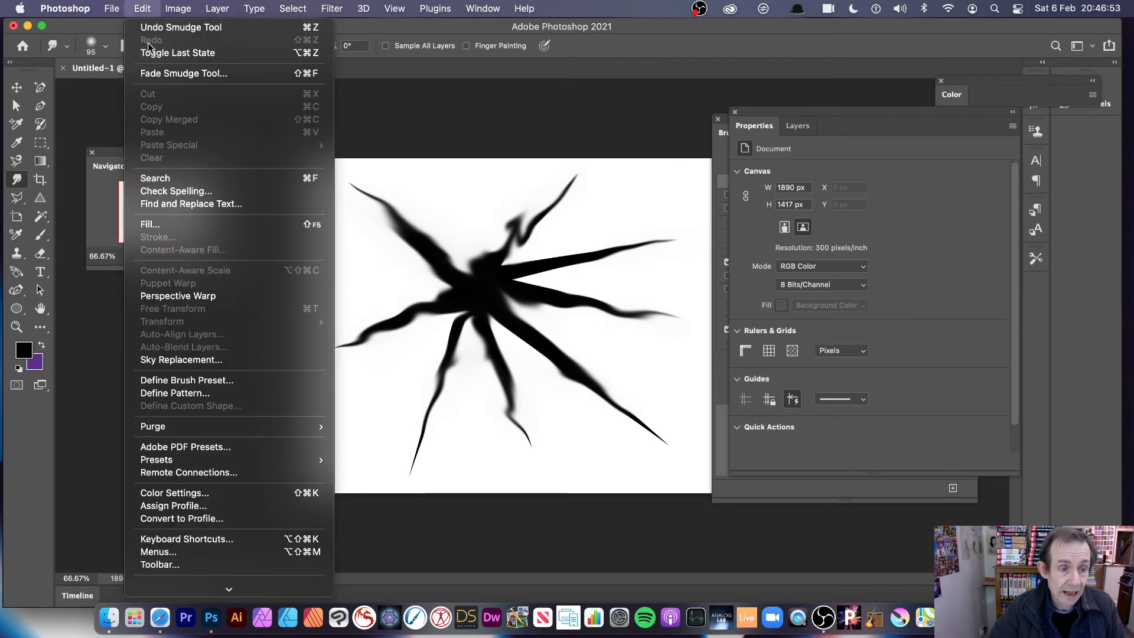
left_click(207, 382)
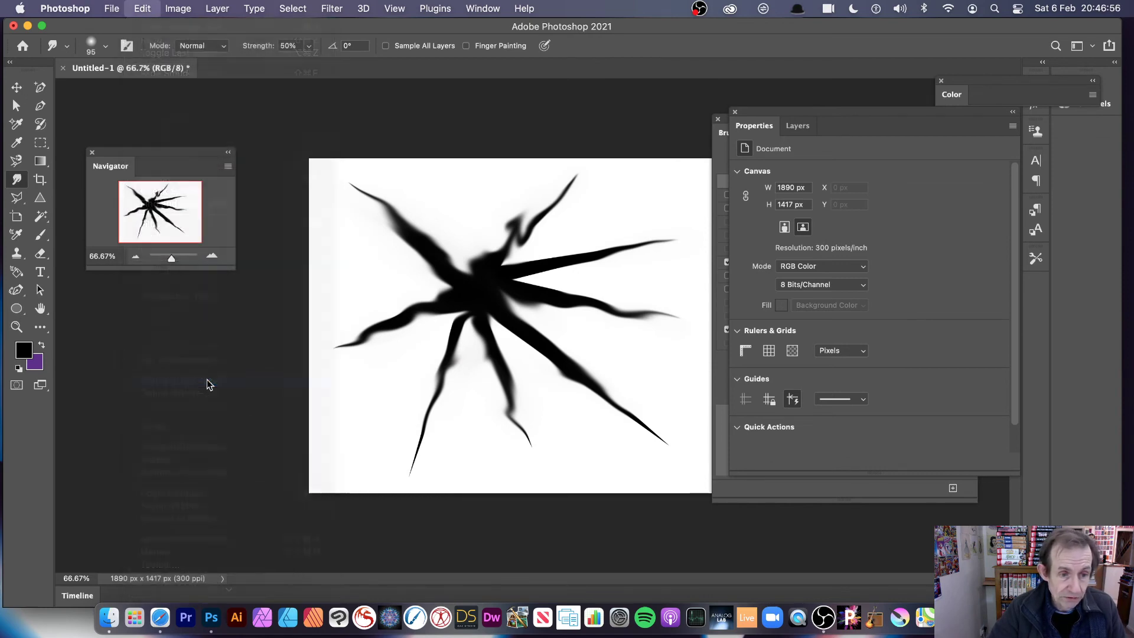
left_click(724, 296)
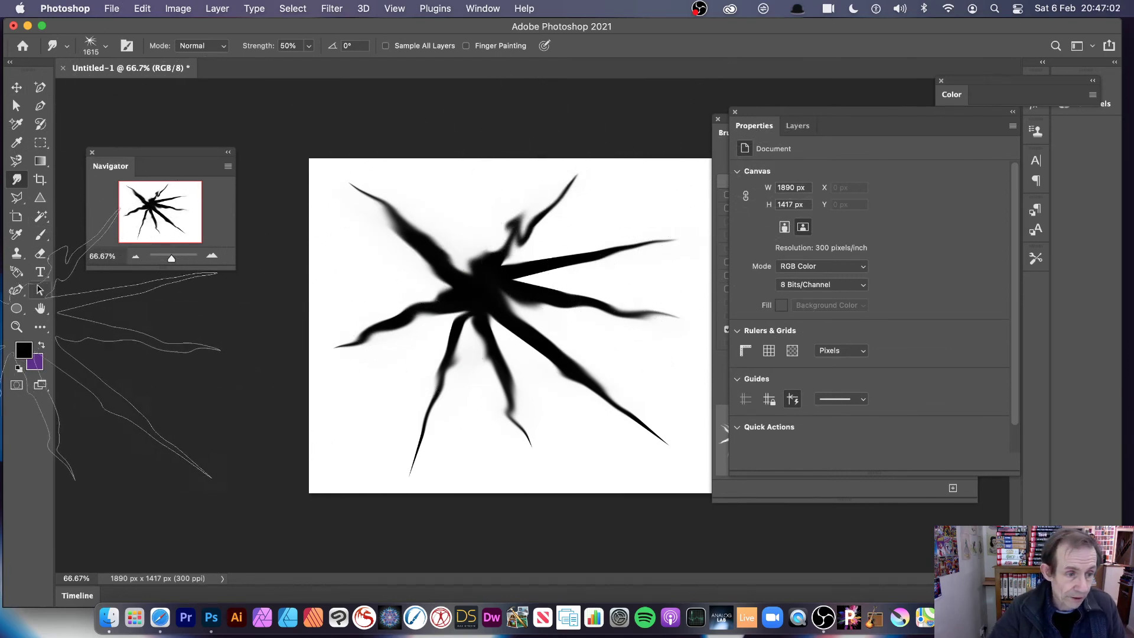
- Swap the foreground and background colours and smudge the upper arms with the new star tip at 1400 px
left_click(42, 345)
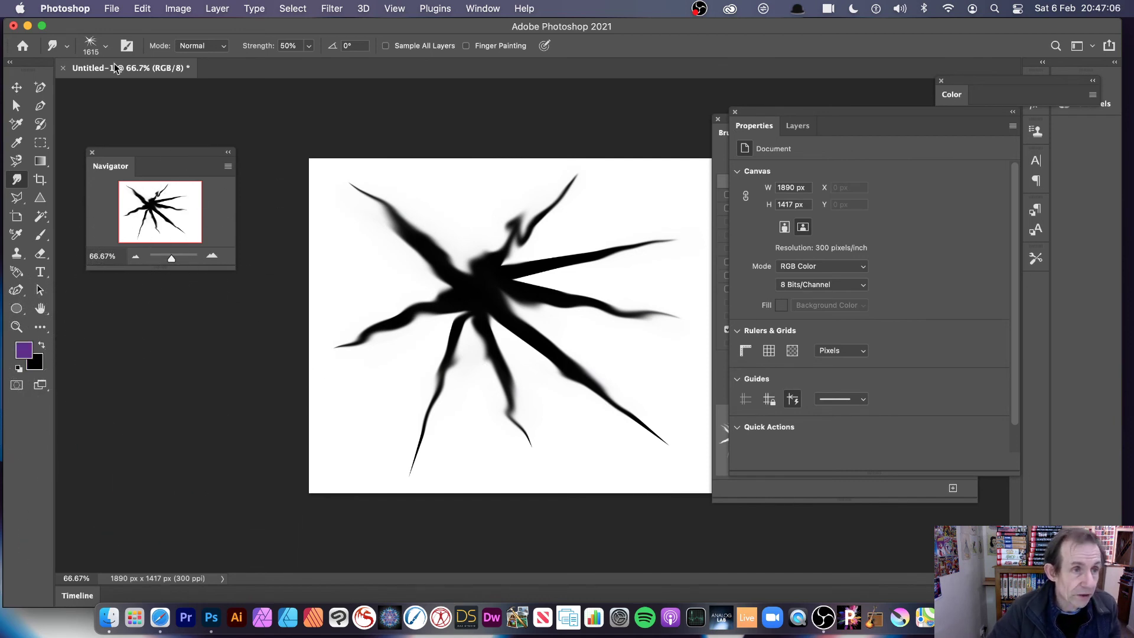
left_click(107, 47)
left_click_drag(164, 90, 164, 90)
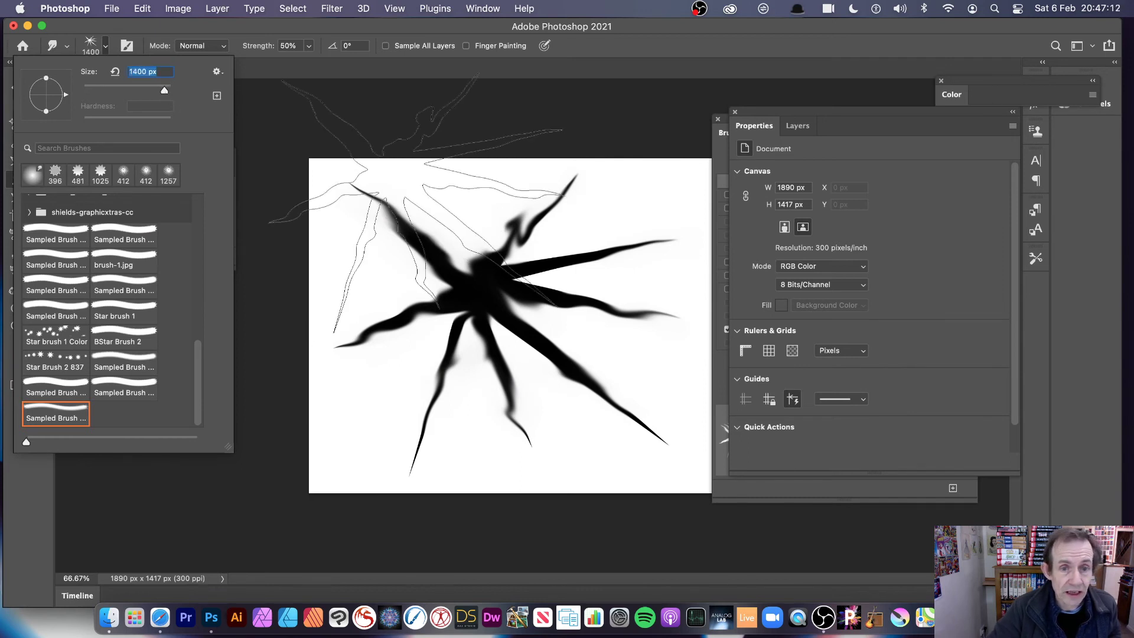
key("Return")
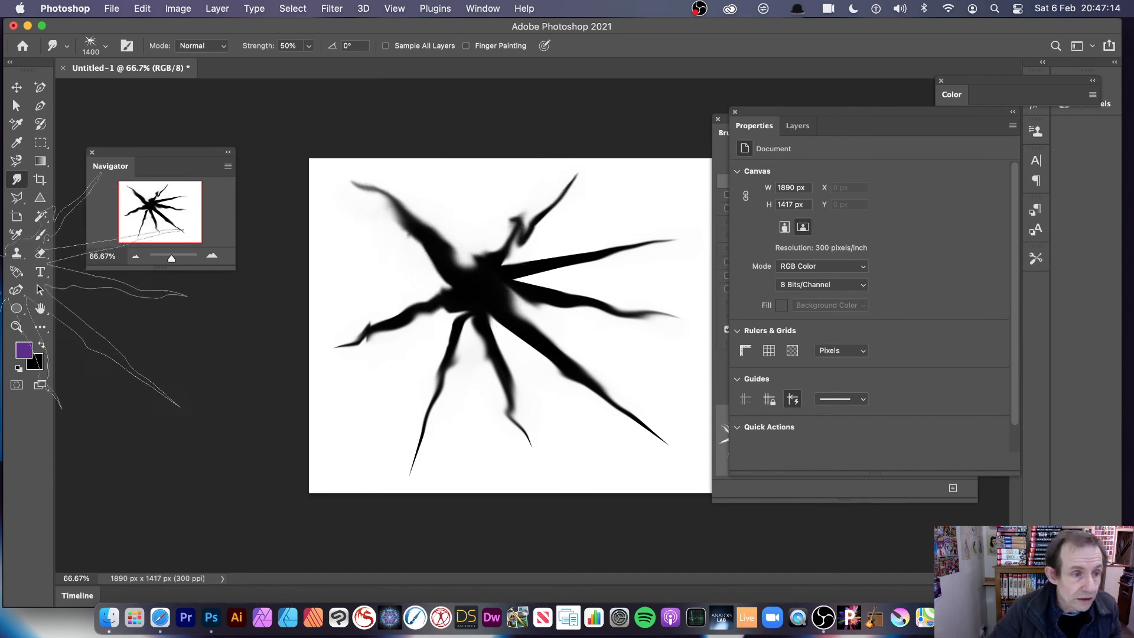
mouse_move(44, 272)
left_mouse_down()
mouse_move(89, 284)
mouse_move(34, 341)
left_mouse_up()
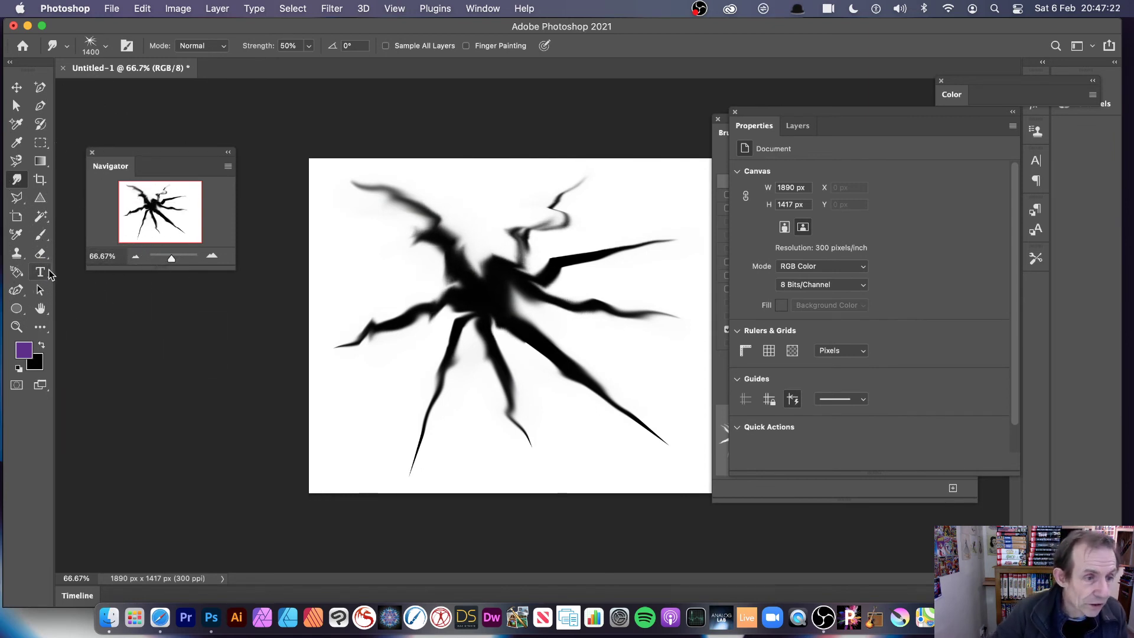
- Choose the new smudged star tip for the Brush tool and set its size to 1040 px
left_click(41, 235)
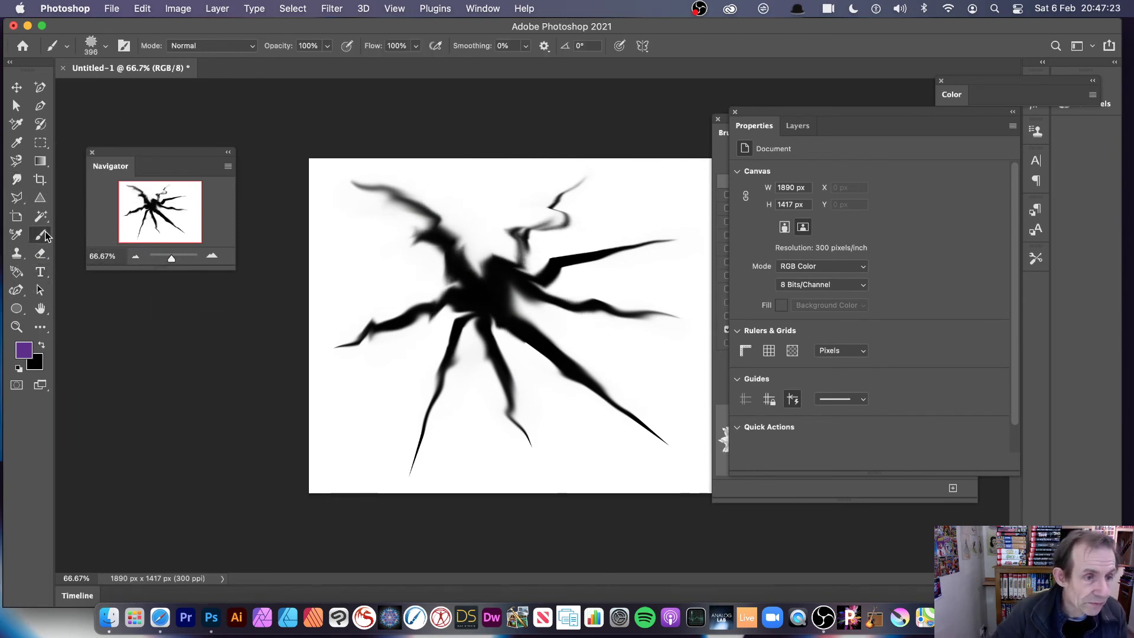
left_click(97, 54)
left_click(56, 414)
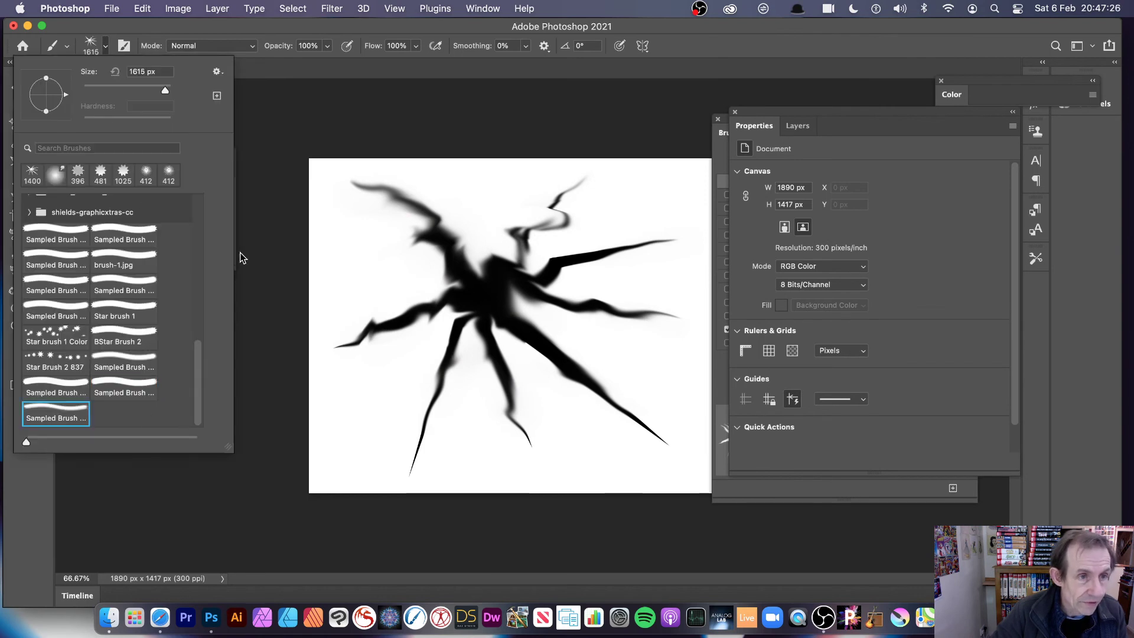
left_click_drag(166, 91, 164, 92)
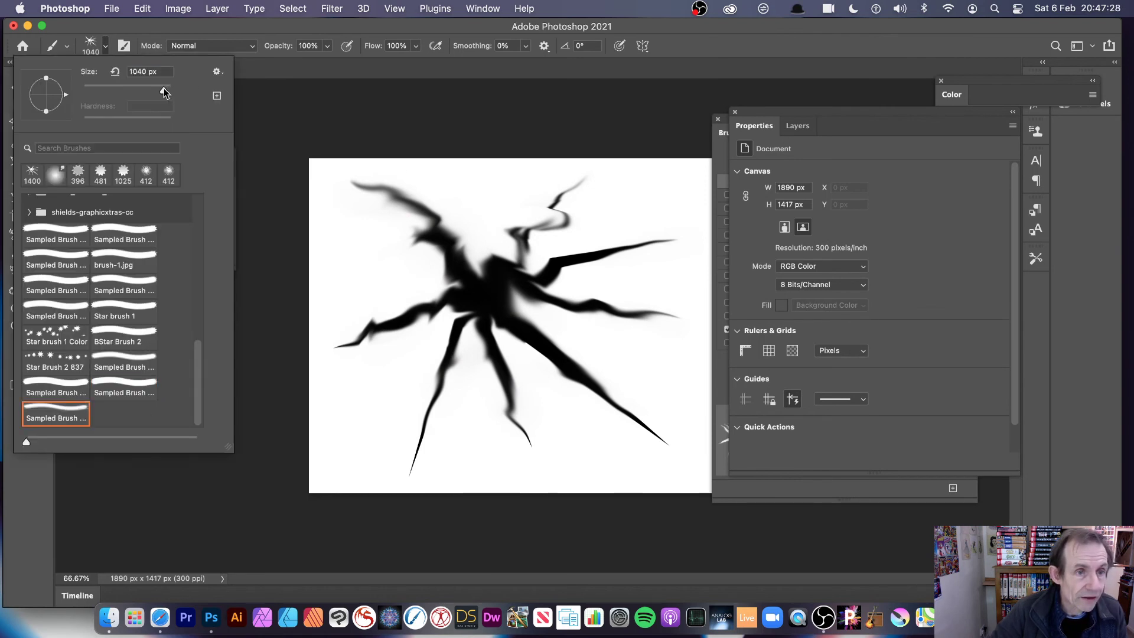
- Try the smudged star brush in six single purple stamps around the canvas, and undo them all
left_click(499, 201)
left_click(357, 275)
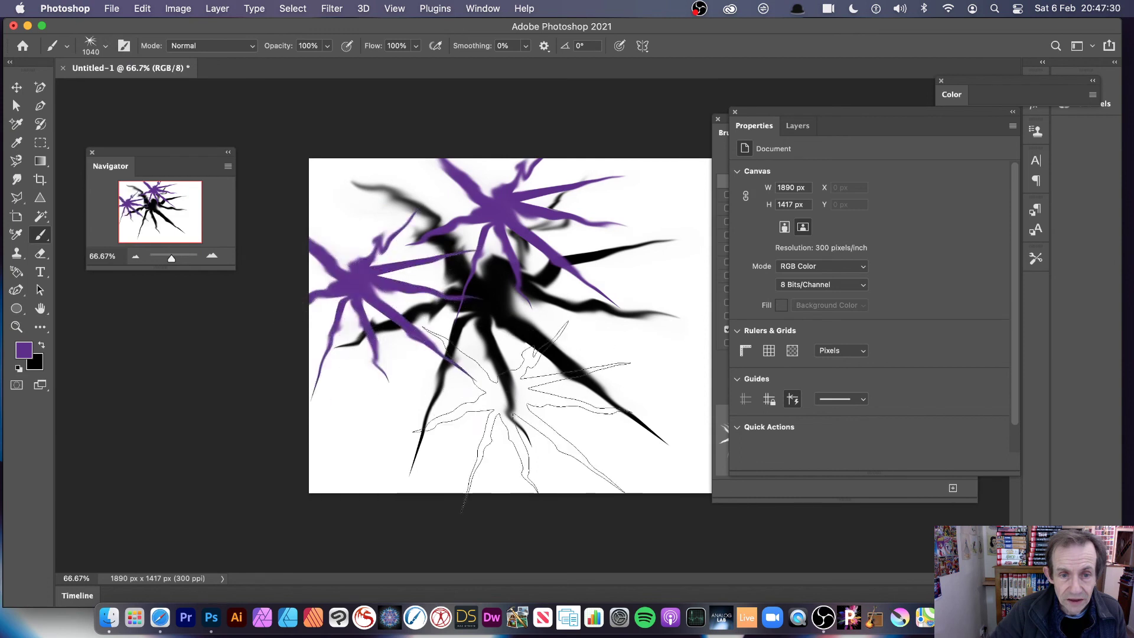
left_click(509, 390)
left_click(654, 335)
left_click(650, 205)
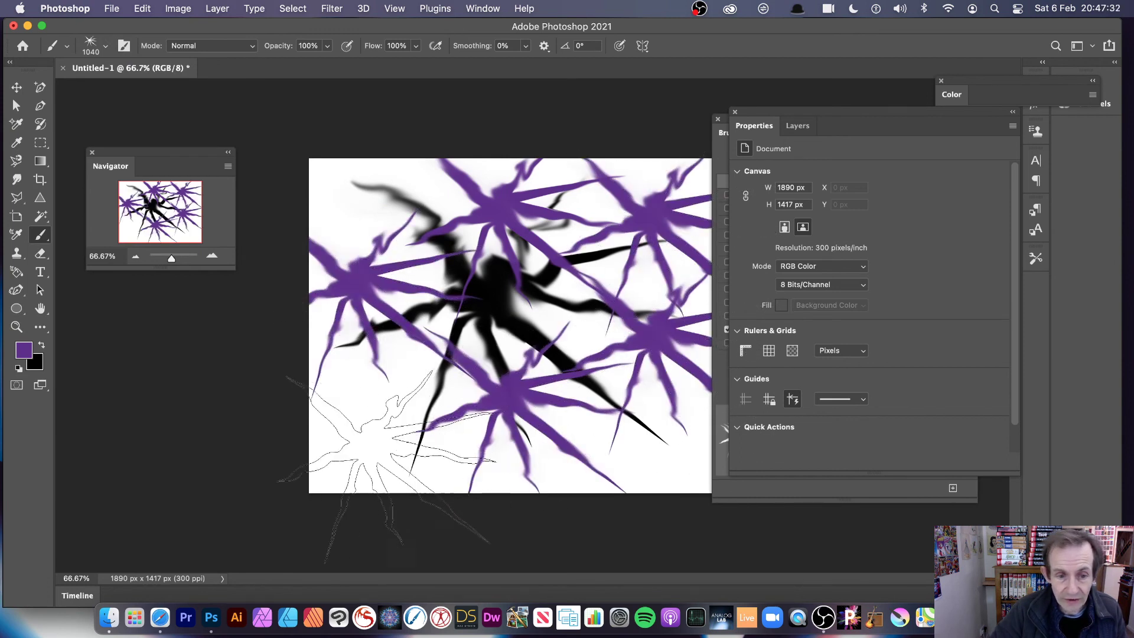
left_click(392, 418)
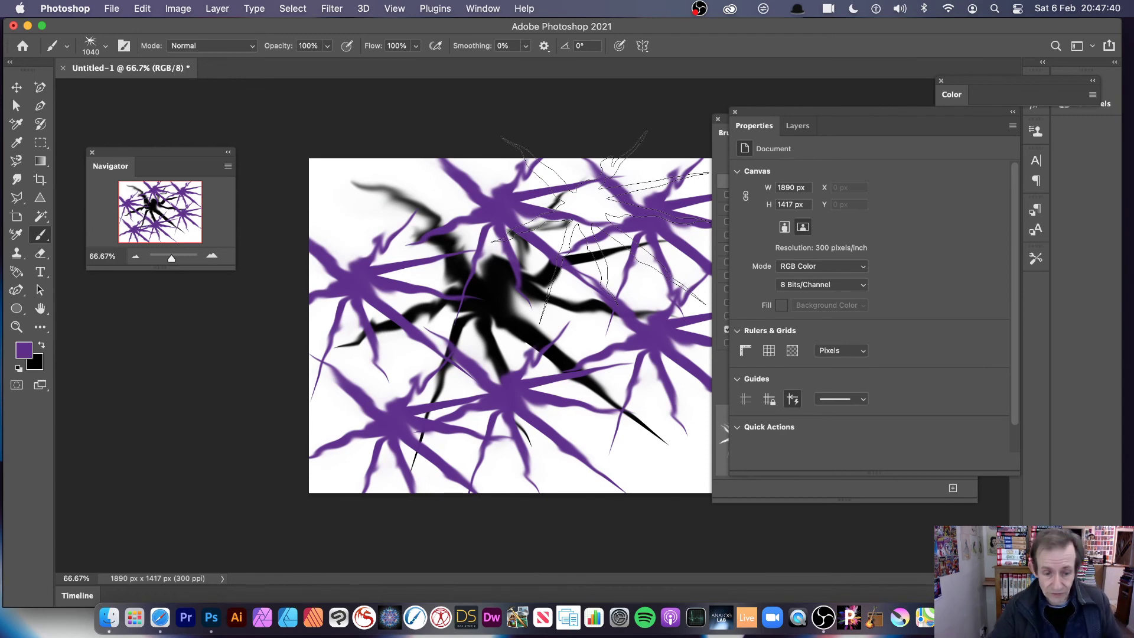
key("super+z")
key("super+z")
key("super+z")
key("super+z")
key("super+z")
key("super+z")
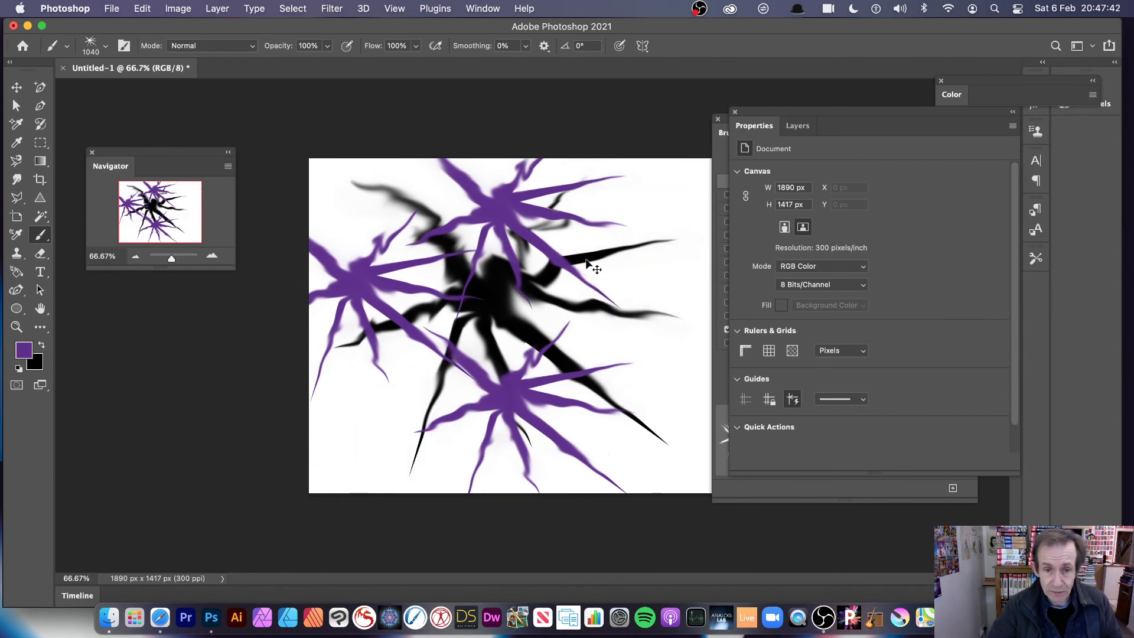
- Revert the document to its initial blank snapshot in the history
left_click(868, 499)
left_click(482, 8)
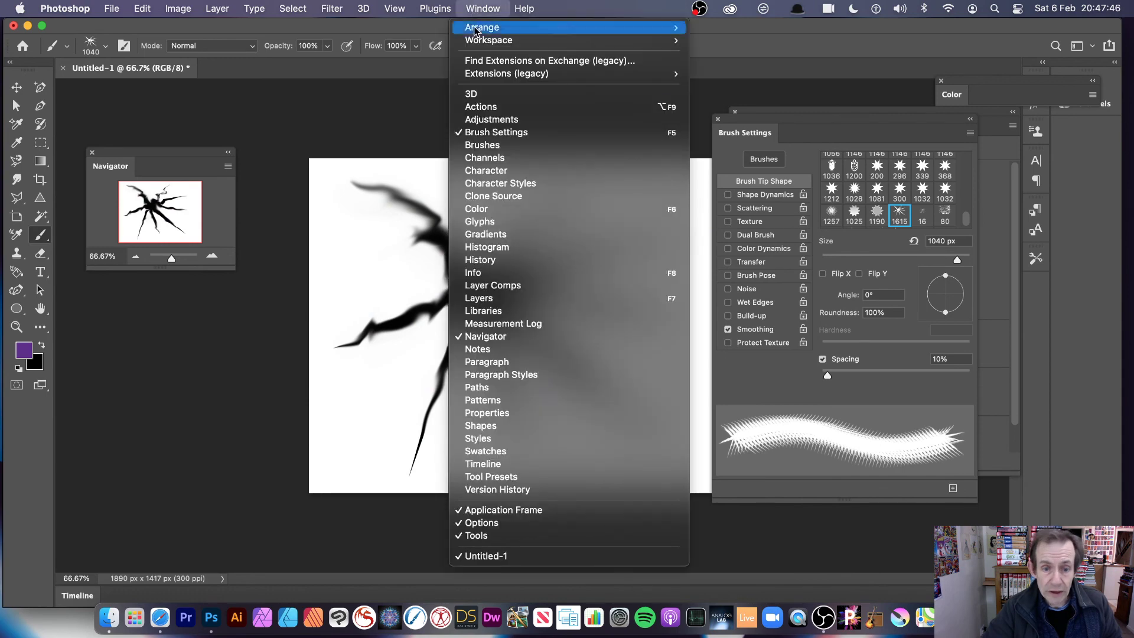
left_click(521, 265)
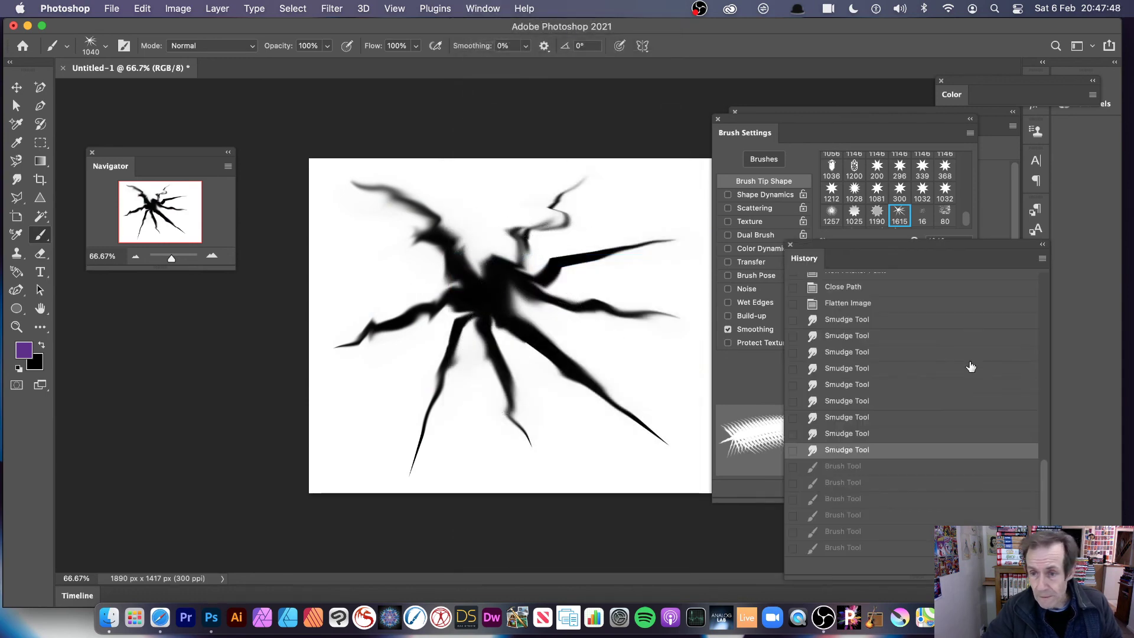
left_click_drag(1043, 477, 1043, 292)
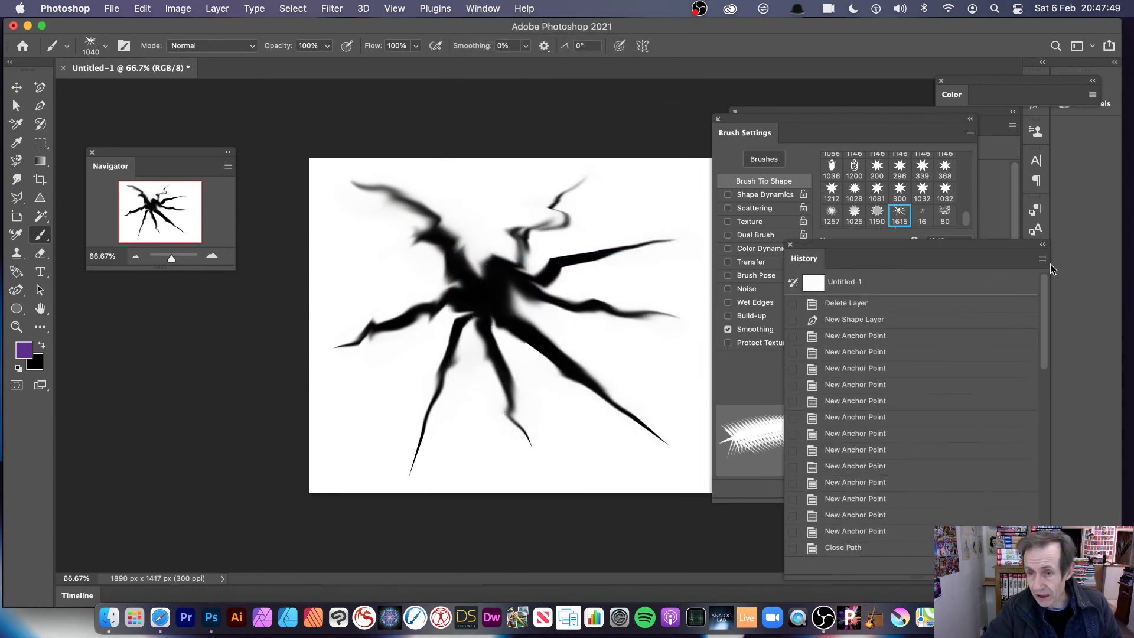
left_click(836, 282)
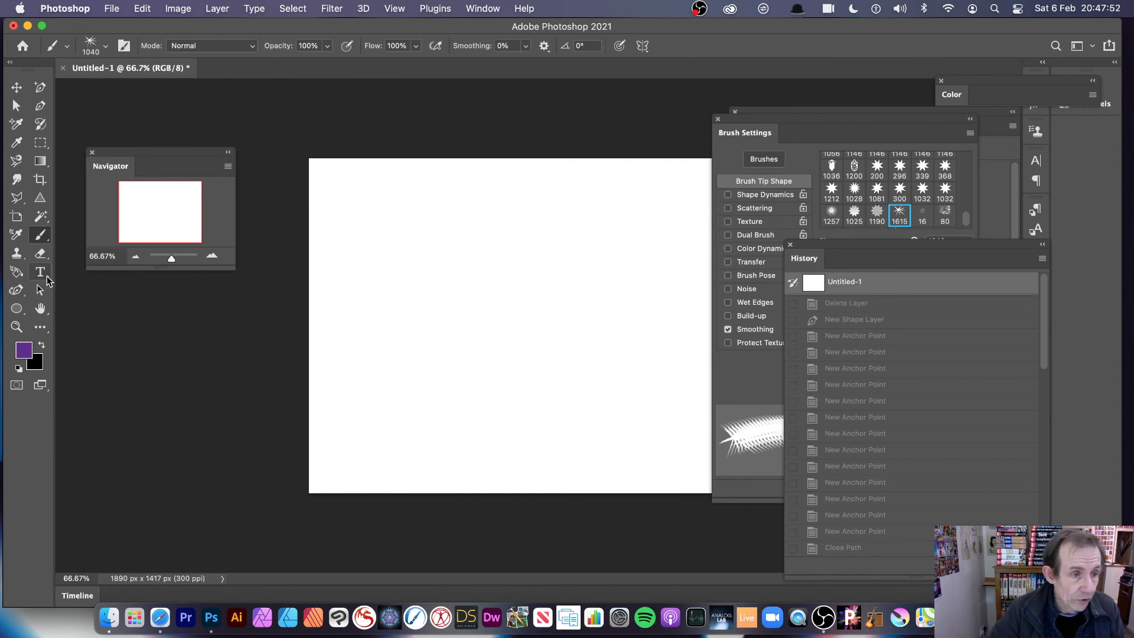
- Draw nine black ten-pointed stars of varied sizes across the canvas with the Polygon tool, filled in black
left_click(15, 312)
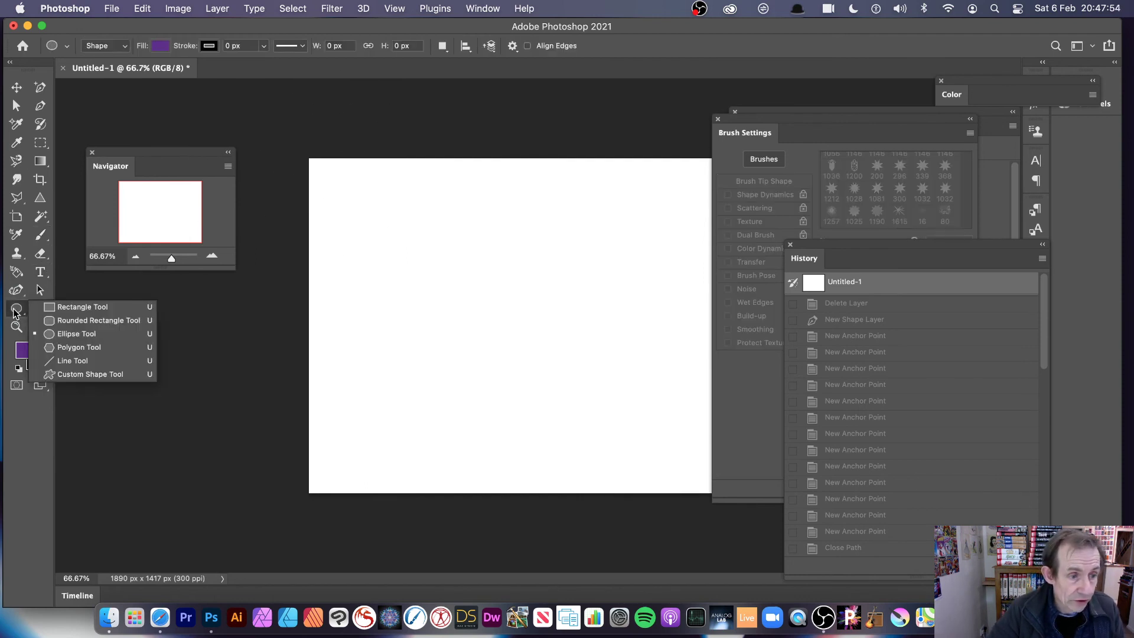
left_click(78, 347)
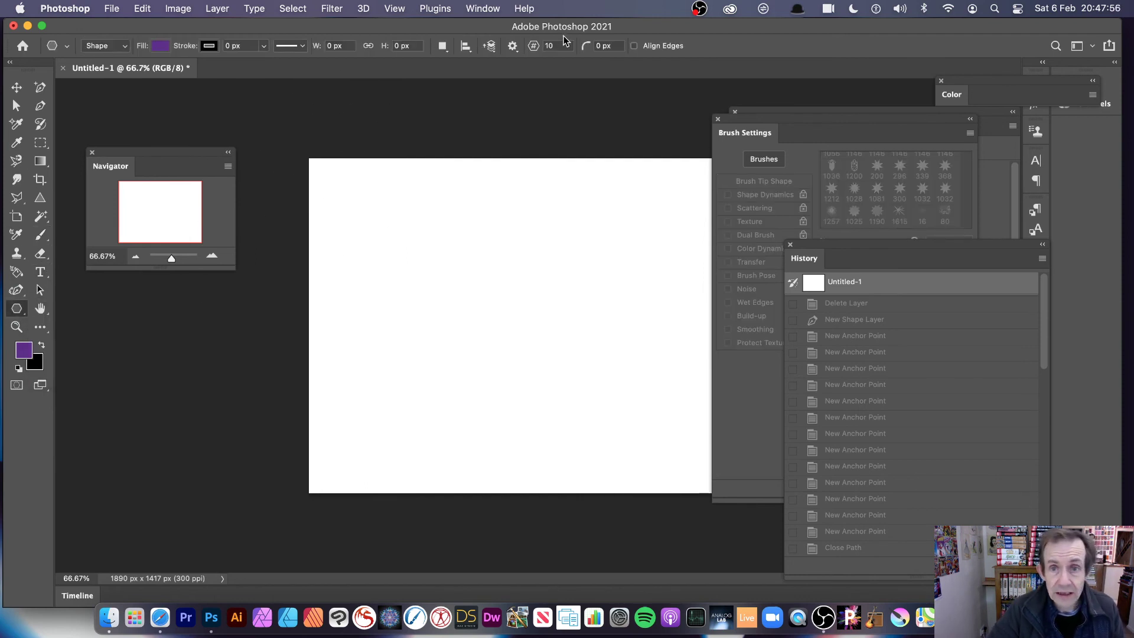
left_click(160, 47)
left_click(70, 121)
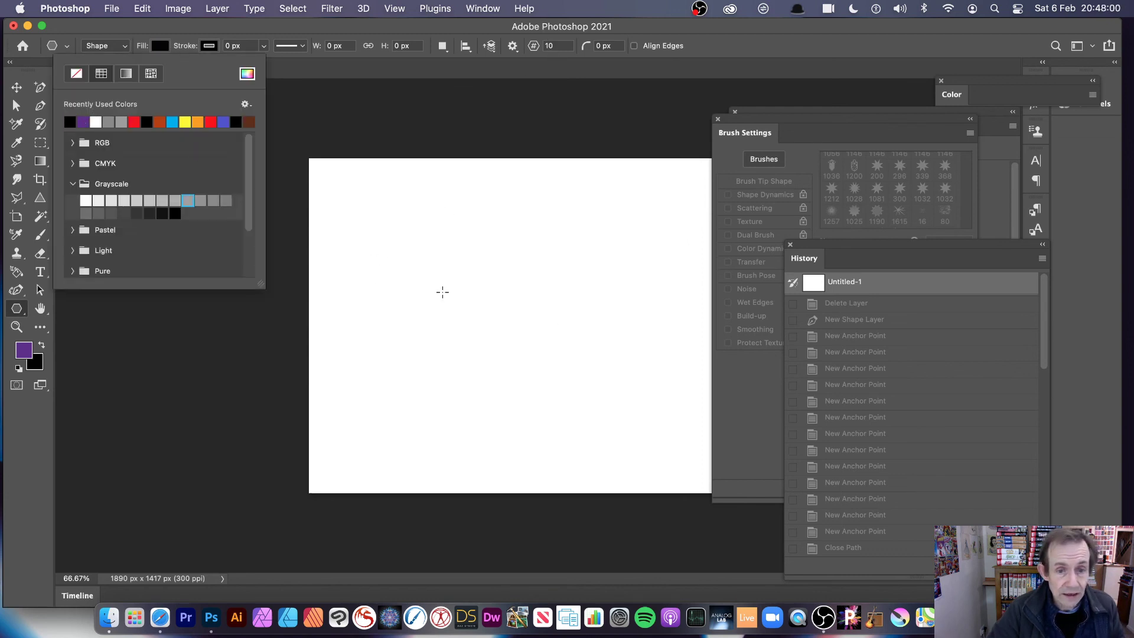
left_click_drag(404, 248, 519, 297)
left_click_drag(388, 330, 408, 349)
left_click_drag(463, 389, 495, 387)
left_click_drag(522, 335, 555, 340)
mouse_move(442, 325)
left_mouse_down()
mouse_move(481, 324)
mouse_move(465, 342)
left_mouse_up()
left_click_drag(573, 254, 588, 261)
left_click_drag(578, 320, 593, 328)
left_click_drag(633, 272, 644, 282)
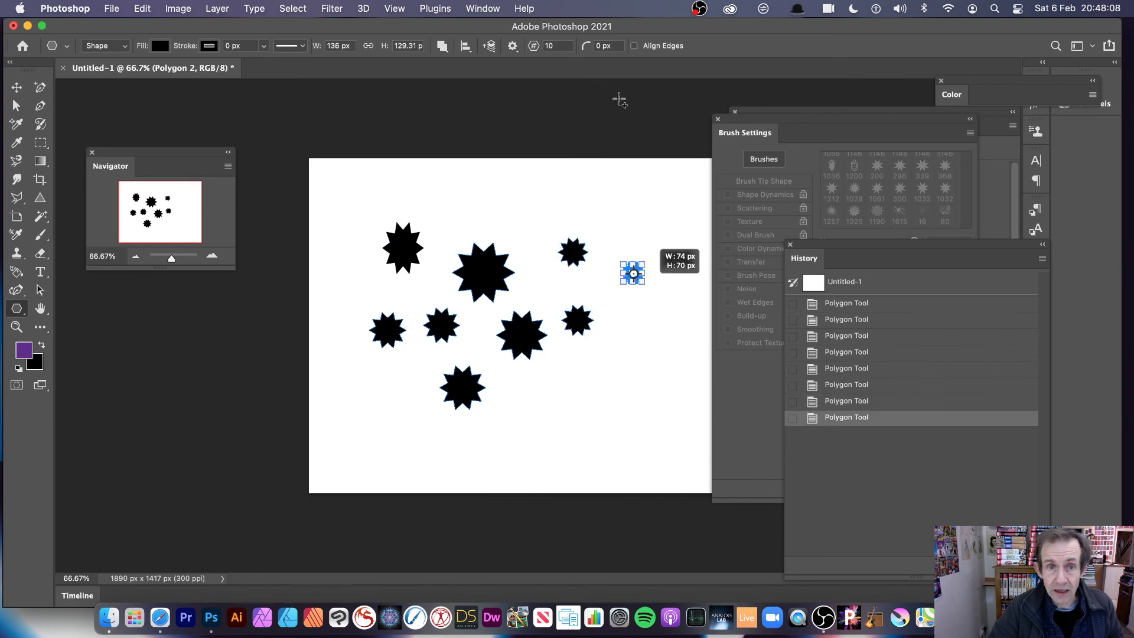
- Set the polygon star ratio to 20% and draw thirteen thin-armed black stars of varied sizes among the existing ones
left_click(513, 46)
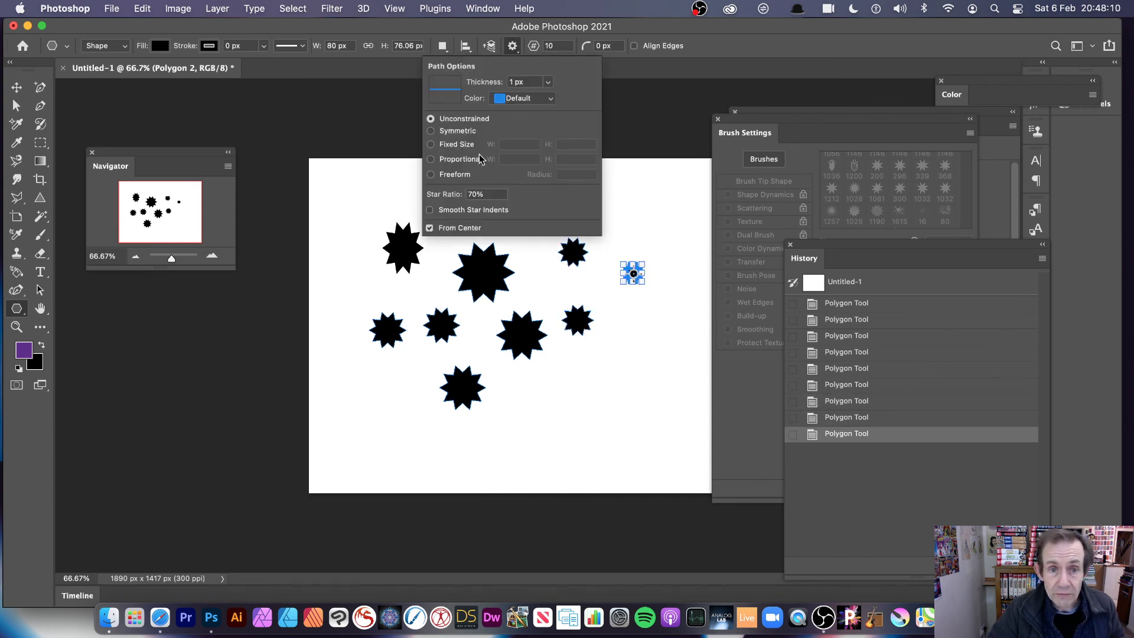
left_click_drag(483, 199, 430, 188)
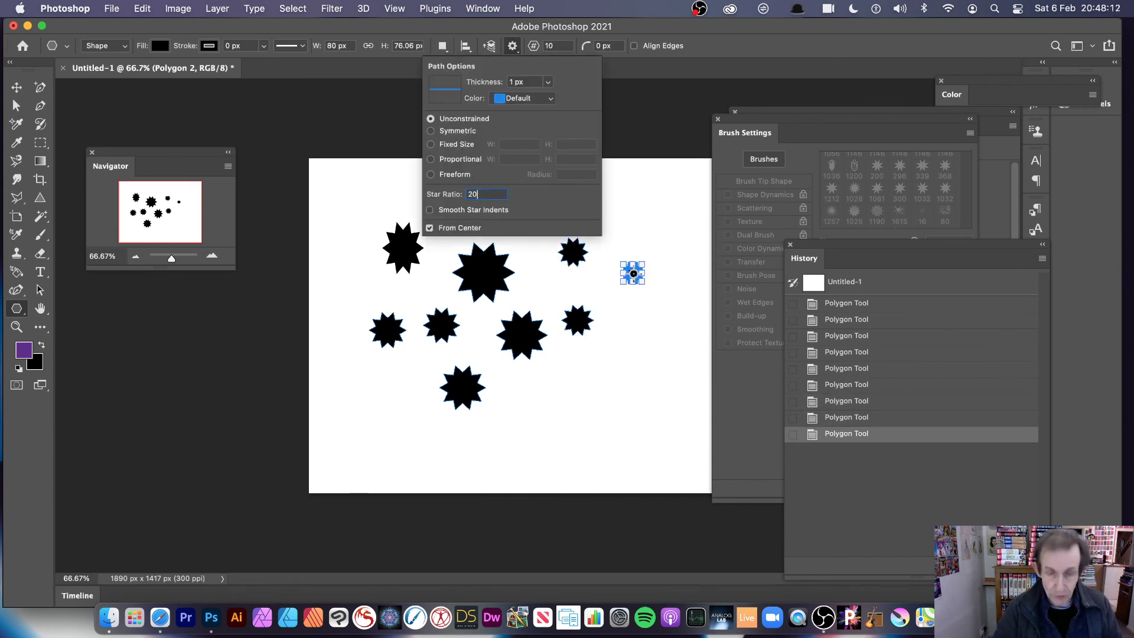
type("20")
key("Return")
left_click_drag(538, 228, 569, 248)
left_click_drag(544, 294, 566, 311)
left_click_drag(602, 387, 627, 408)
left_click_drag(494, 428, 519, 450)
left_click_drag(508, 362, 530, 380)
left_click_drag(375, 390, 399, 285)
left_click_drag(354, 273, 378, 265)
mouse_move(454, 214)
left_mouse_down()
mouse_move(477, 231)
mouse_move(503, 220)
left_mouse_up()
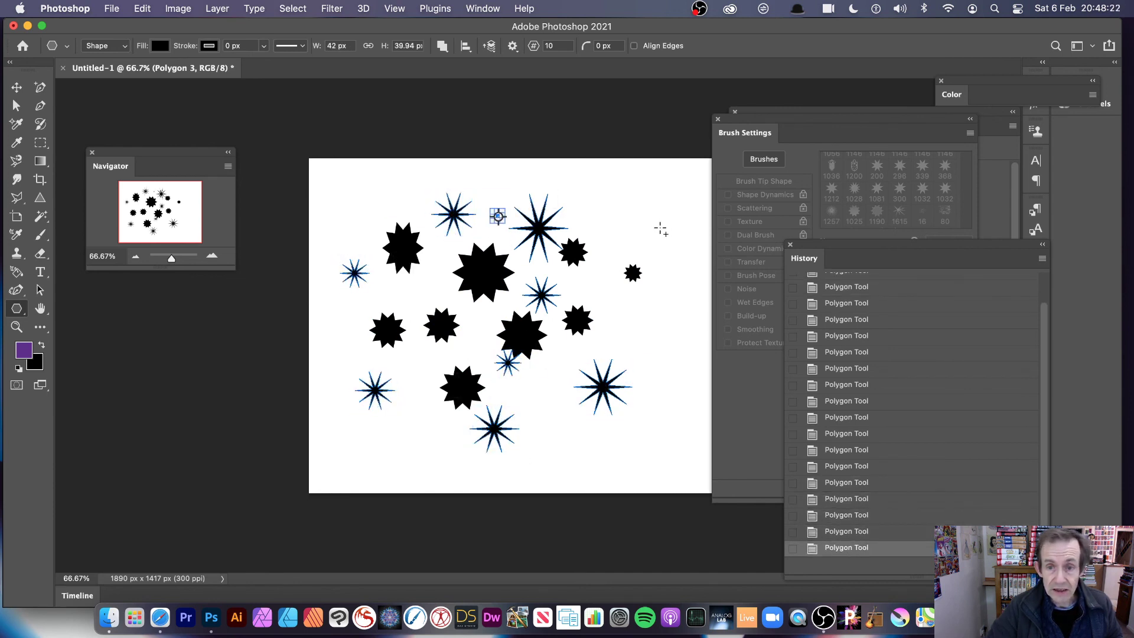
left_click_drag(660, 227, 677, 243)
left_click_drag(638, 332, 673, 365)
left_click_drag(642, 430, 654, 441)
left_click_drag(554, 420, 575, 440)
- Flatten the image and define the whole star cluster as a brush preset with the default name
left_click(216, 10)
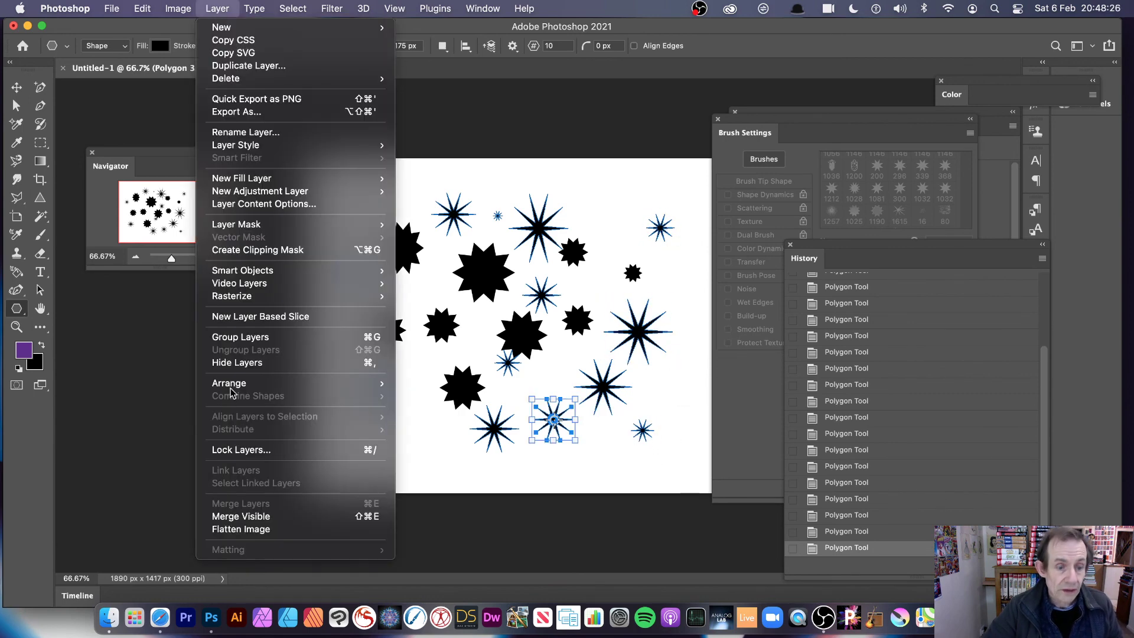
left_click(258, 531)
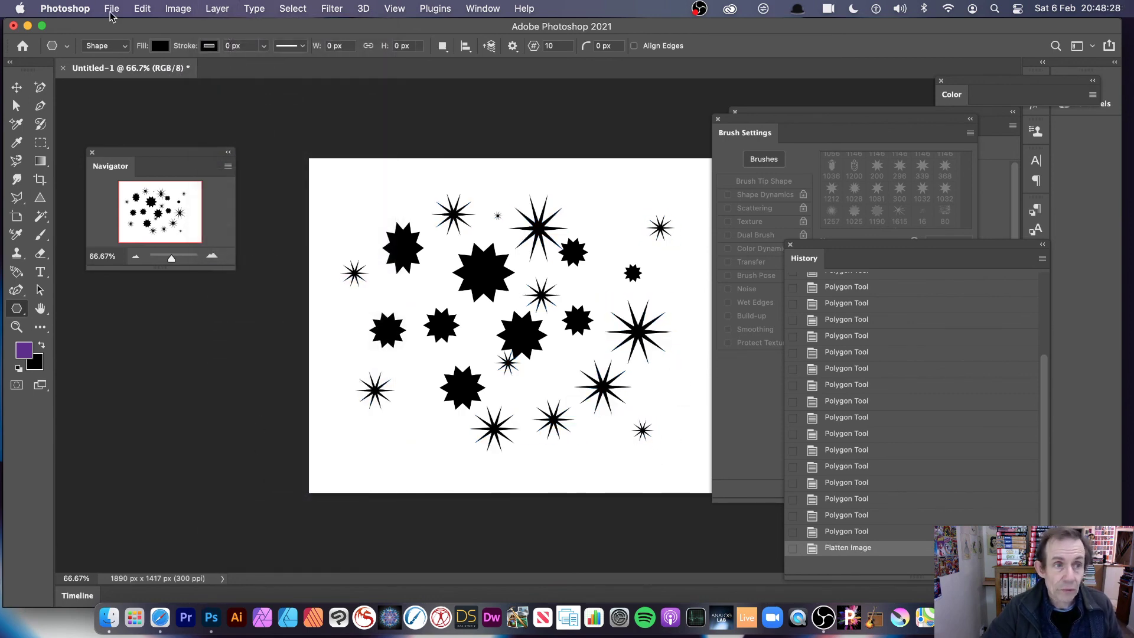
left_click(140, 9)
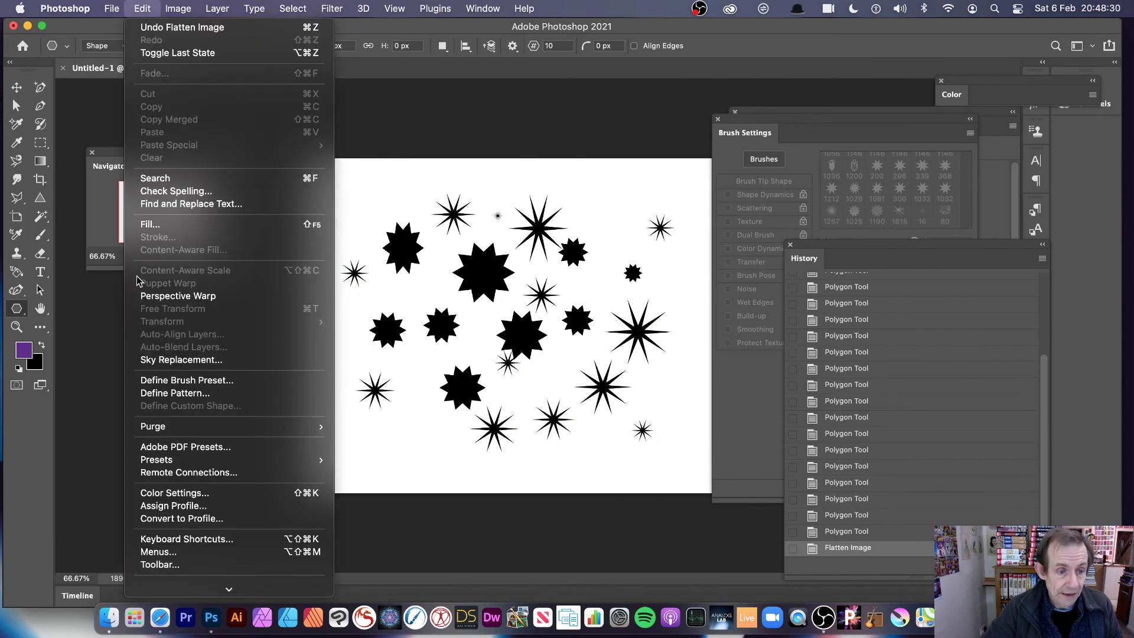
left_click(188, 380)
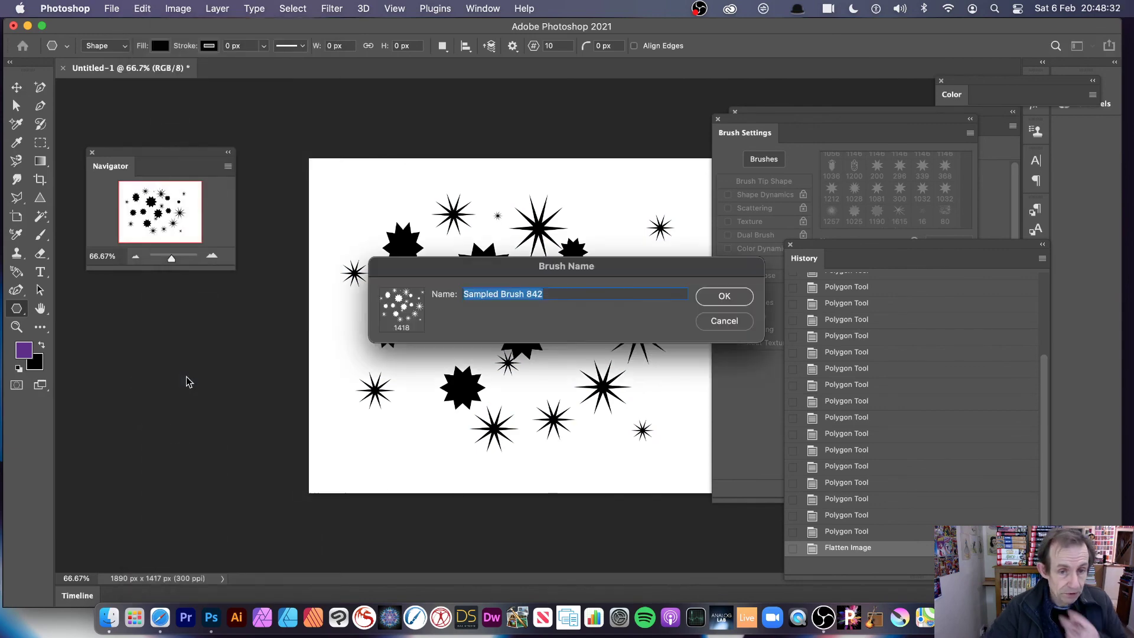
left_click(724, 296)
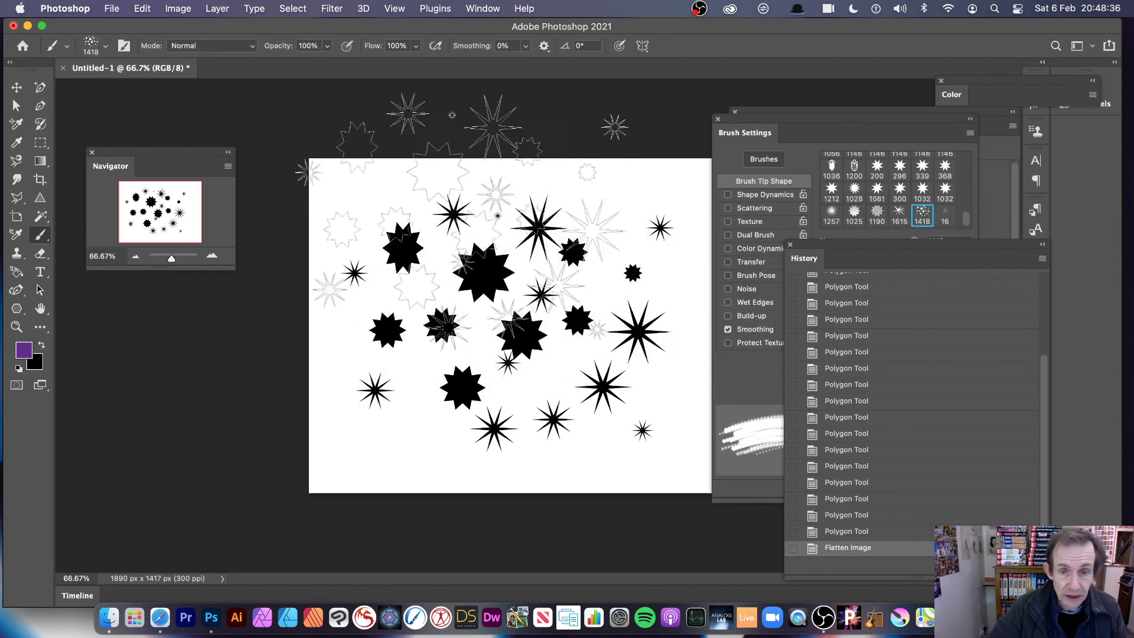
- Stamp the 1418 px star-cluster brush around the canvas in purple, and over it in light purple #c3afd2
mouse_move(401, 236)
left_mouse_down()
mouse_move(437, 278)
mouse_move(537, 269)
mouse_move(473, 384)
mouse_move(649, 384)
mouse_move(620, 325)
mouse_move(638, 260)
mouse_move(414, 284)
left_mouse_up()
left_click_drag(520, 142, 531, 331)
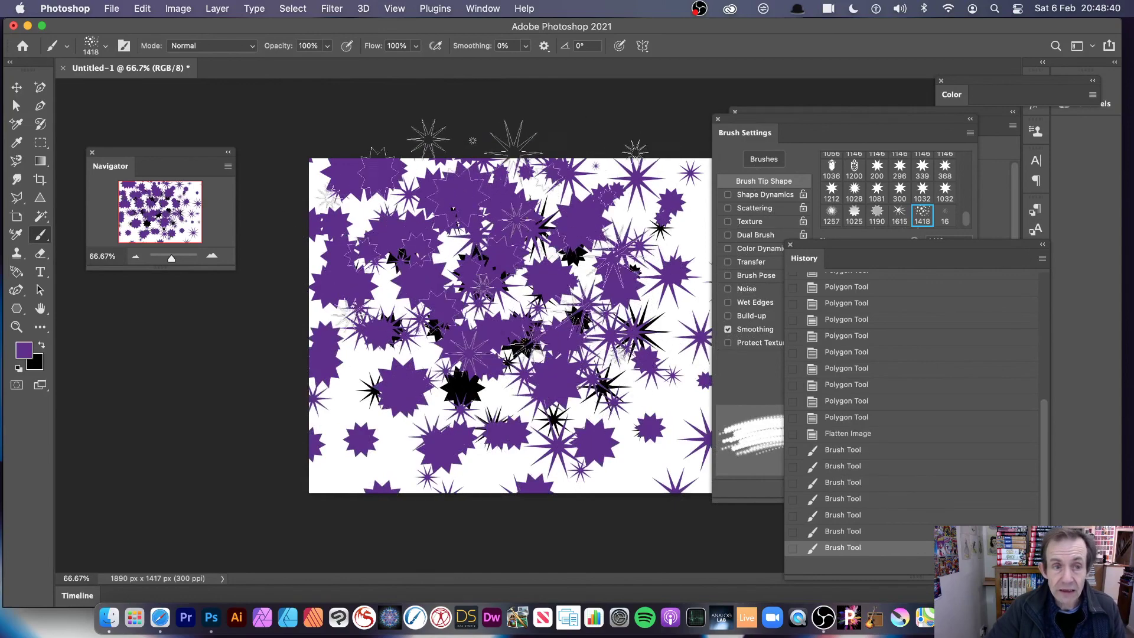
left_click(25, 352)
left_click(415, 245)
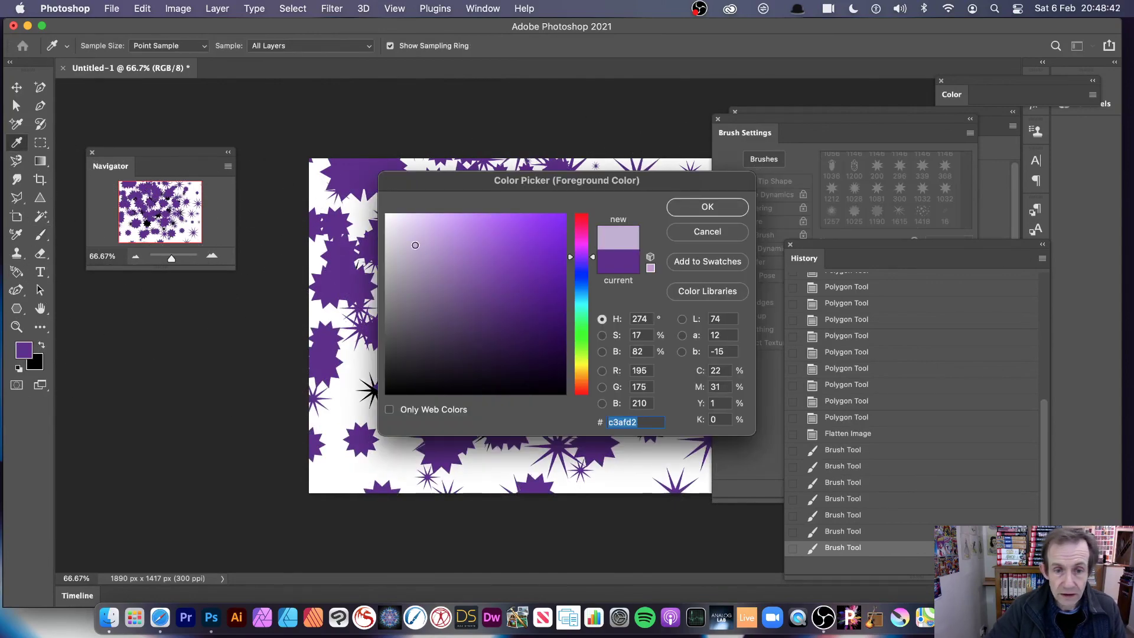
left_click(690, 216)
mouse_move(407, 183)
left_mouse_down()
mouse_move(455, 213)
mouse_move(591, 224)
left_mouse_up()
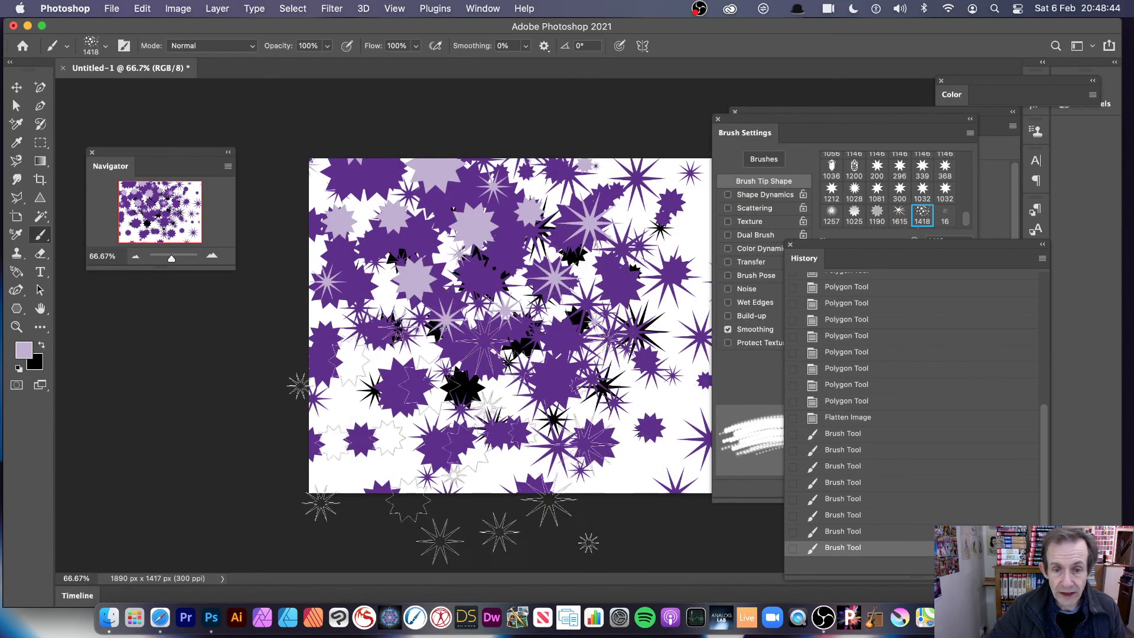
left_click_drag(730, 354, 414, 413)
left_click_drag(491, 407, 307, 224)
left_click_drag(354, 189, 520, 139)
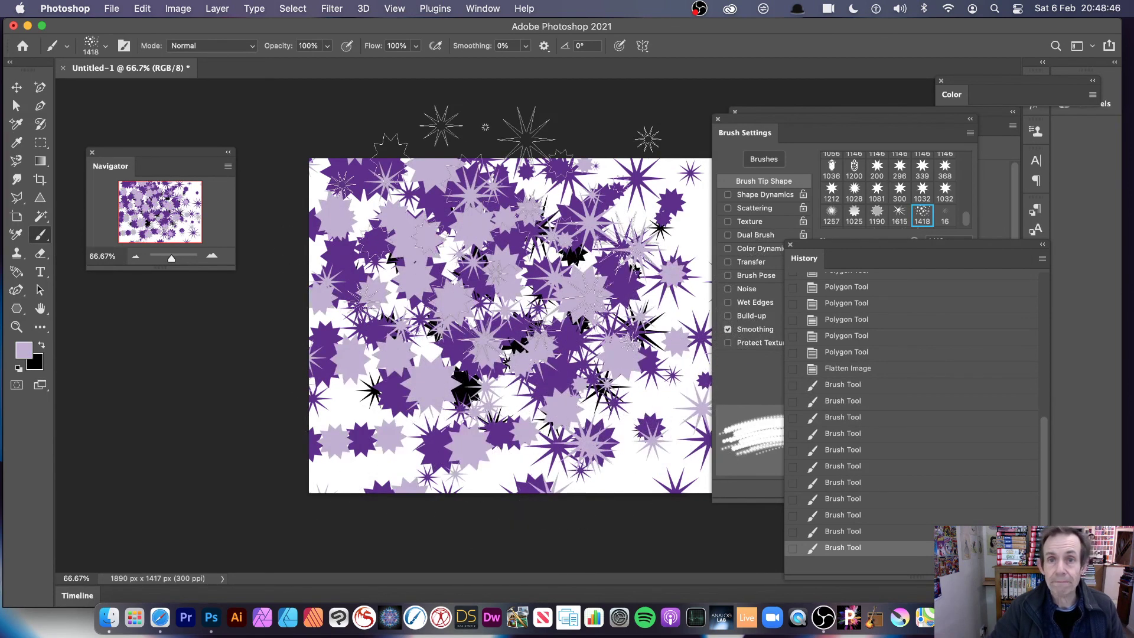